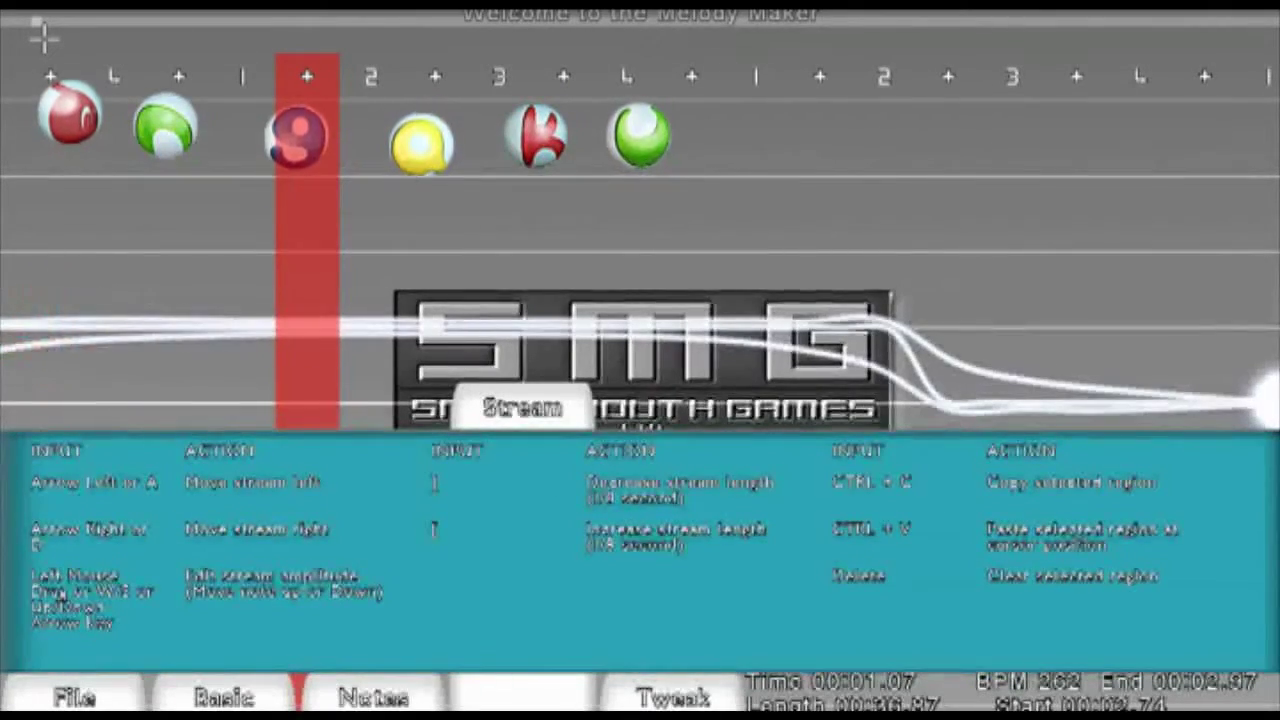
Move the stream back and forth along the timeline to examine the opening notes and how they line up with the beats
key(Right)
key(Right)
key(Right)
key(Right)
key(Right)
key(Right)
key(Right)
key(Right)
key(Right)
key(Right)
key(Left)
key(Left)
key(Left)
key(Left)
key(Left)
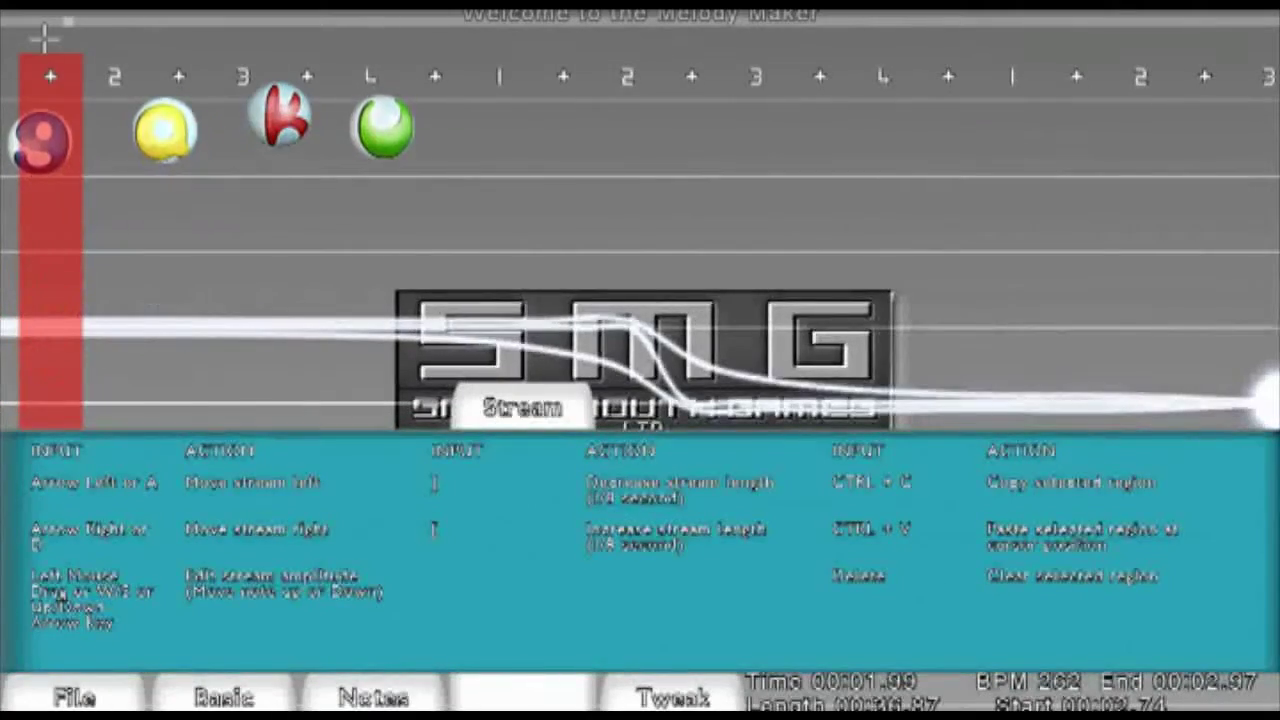
key(Right)
key(Right)
key(Right)
key(Right)
key(Right)
key(Right)
key(Right)
key(Right)
key(Right)
key(Right)
key(Right)
key(Right)
key(Right)
key(Left)
key(Left)
key(Left)
key(Left)
key(Left)
key(Left)
key(Left)
key(Left)
key(Left)
key(Left)
key(Left)
key(Left)
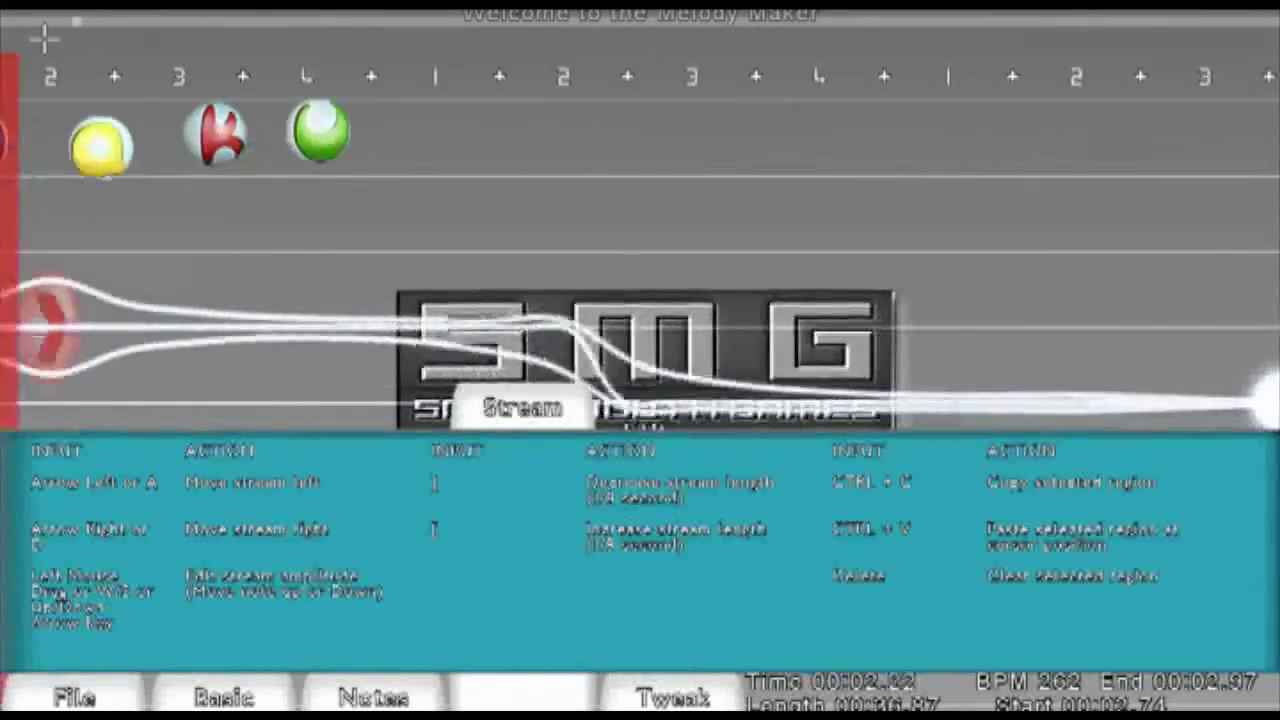
key(Left)
key(Left)
key(Left)
key(Left)
key(Left)
key(Left)
key(Left)
key(Right)
key(Right)
key(Right)
key(Right)
key(Right)
key(Right)
key(Right)
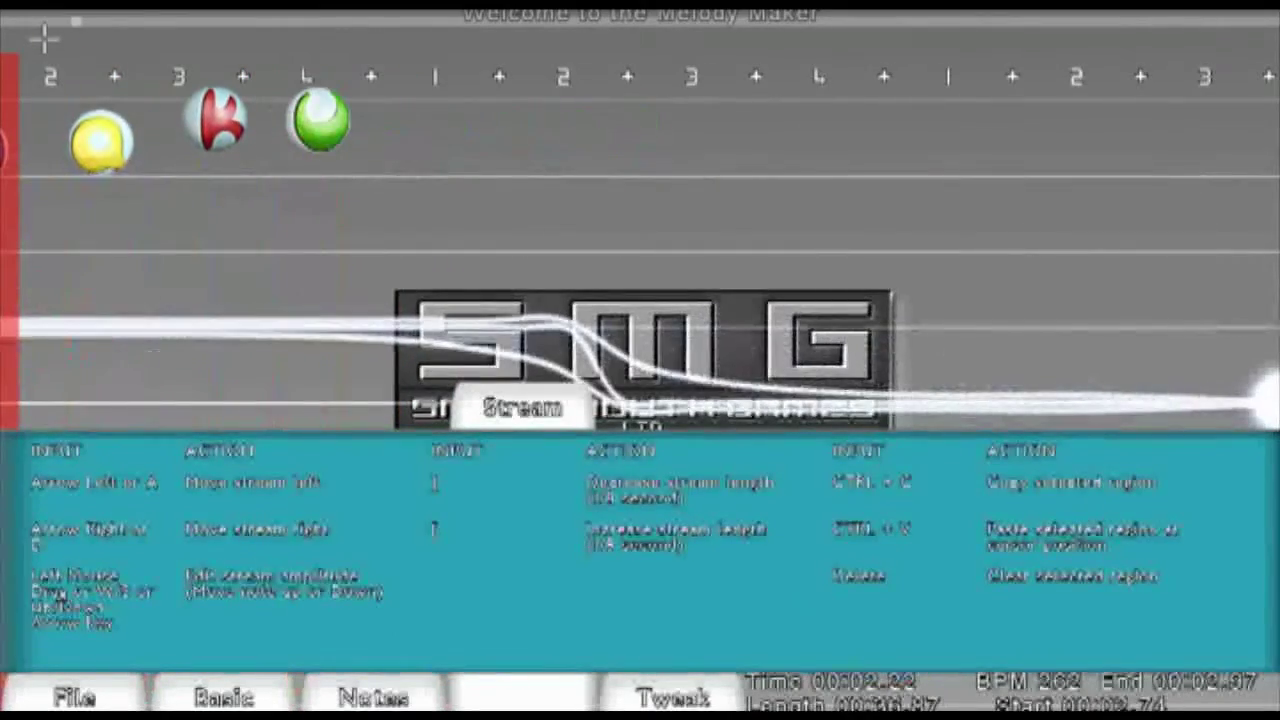
key(Right)
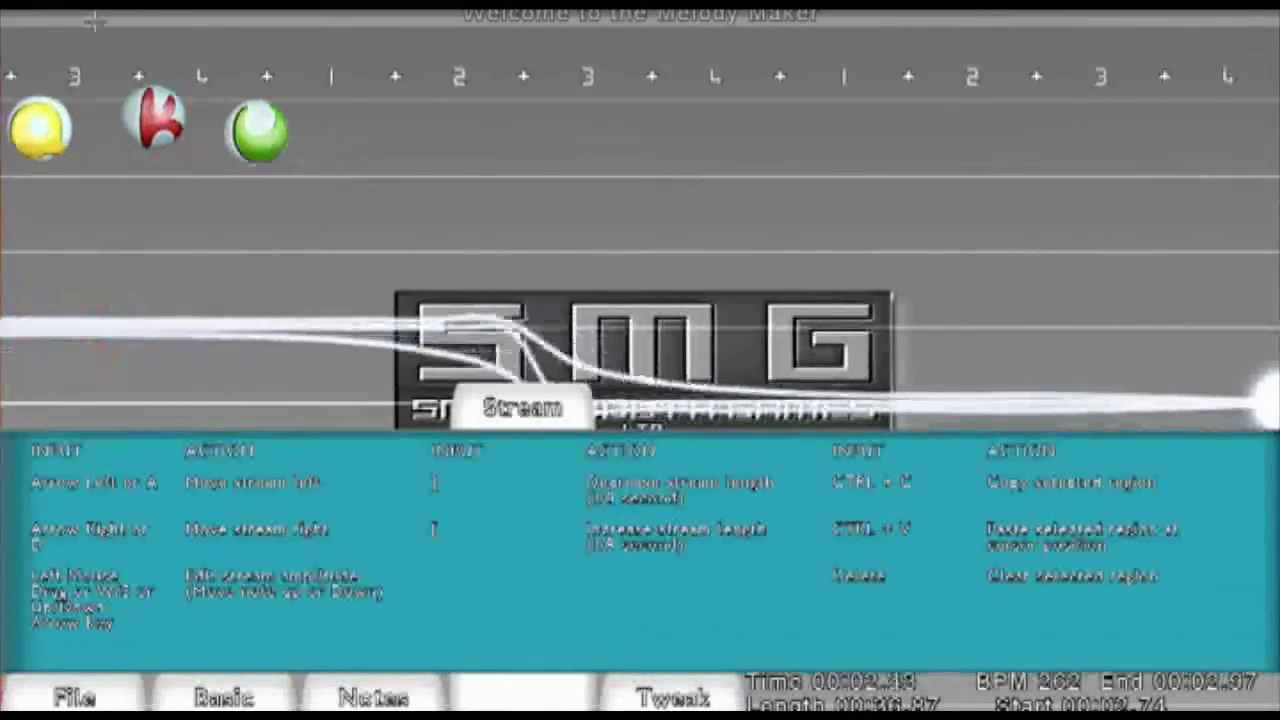
Move the stream past the last opening note and back to examine the section where its amplitude drops
key(Right)
key(Right)
key(Right)
key(Right)
key(Right)
key(Right)
key(Right)
key(Right)
key(ctrl+v)
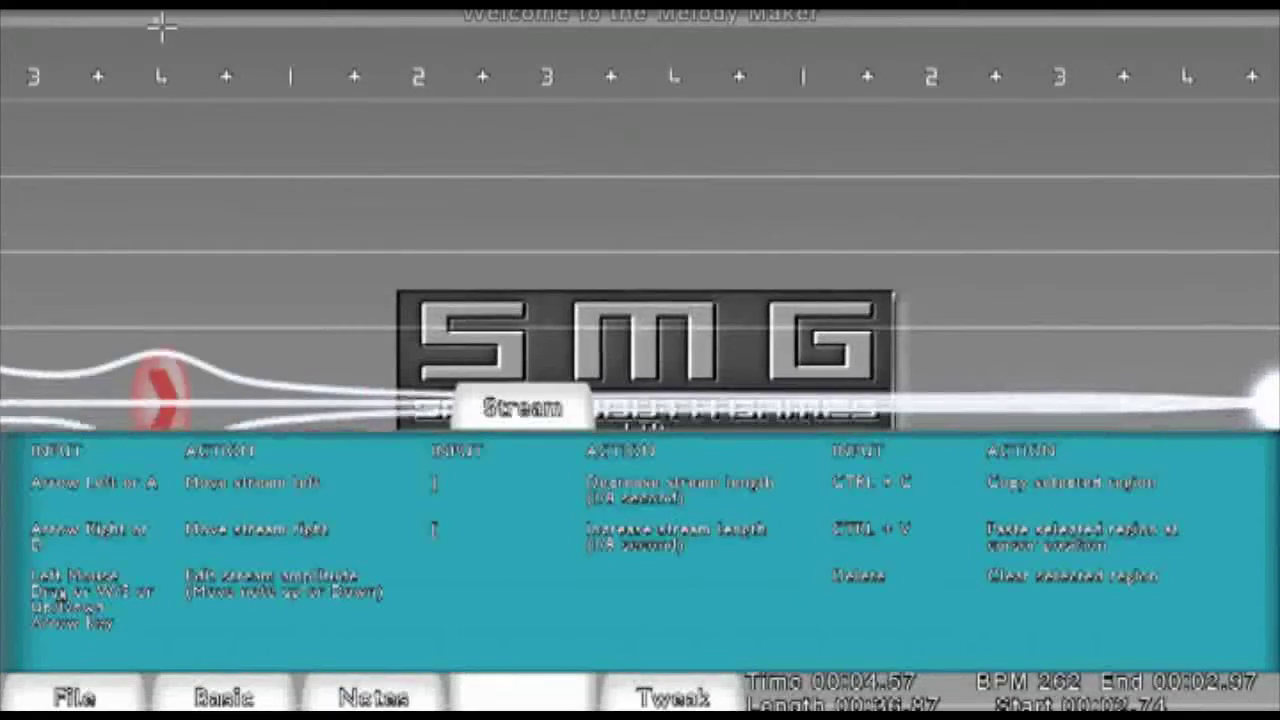
key(Right)
key(Right)
key(Right)
key(Right)
key(Right)
key(Right)
key(Right)
key(Right)
key(Right)
key(Right)
key(Right)
key(Right)
key(Right)
key(Right)
key(Right)
key(Right)
key(ctrl+v)
key(Left)
key(Left)
key(Left)
key(Left)
key(Left)
key(Left)
key(Left)
key(Left)
key(Left)
key(Left)
key(Left)
key(Left)
key(Left)
key(Left)
key(Left)
key(Left)
key(Left)
key(Left)
key(Left)
key(Left)
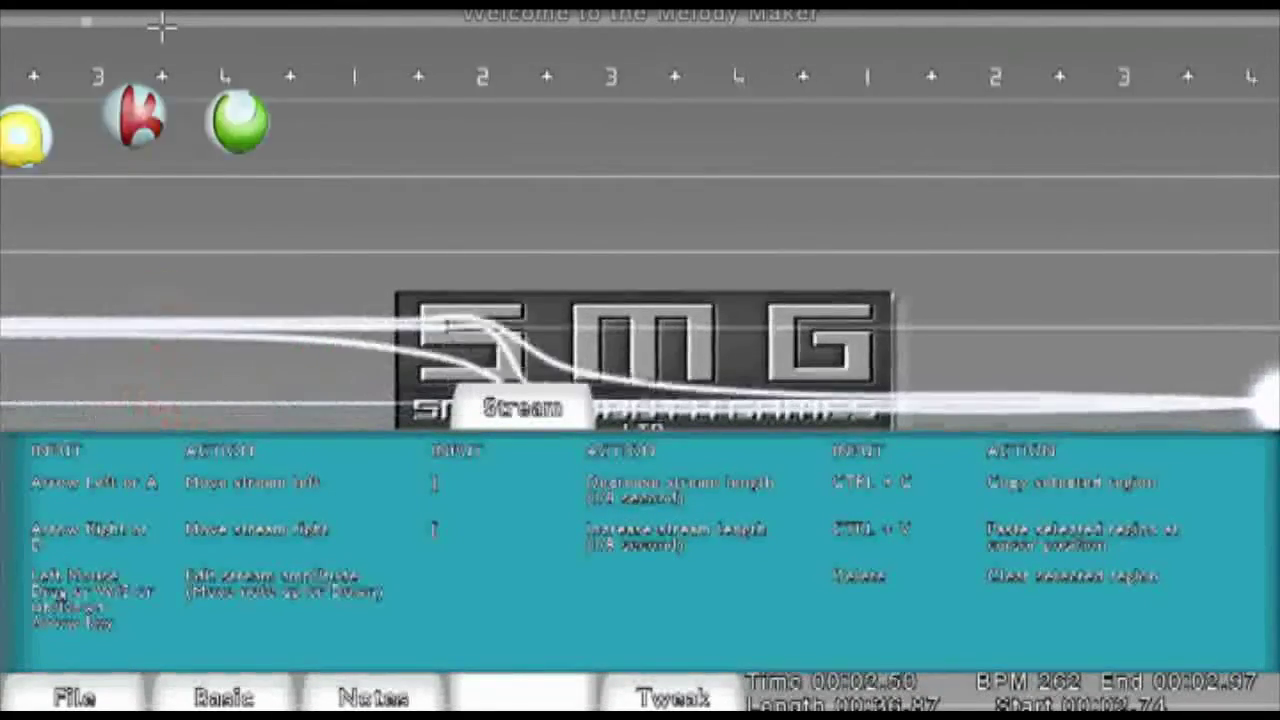
key(Left)
key(Left)
key(Left)
key(Left)
key(ctrl+v)
key(Right)
key(Left)
key(Right)
key(Right)
key(Right)
key(Right)
key(Delete)
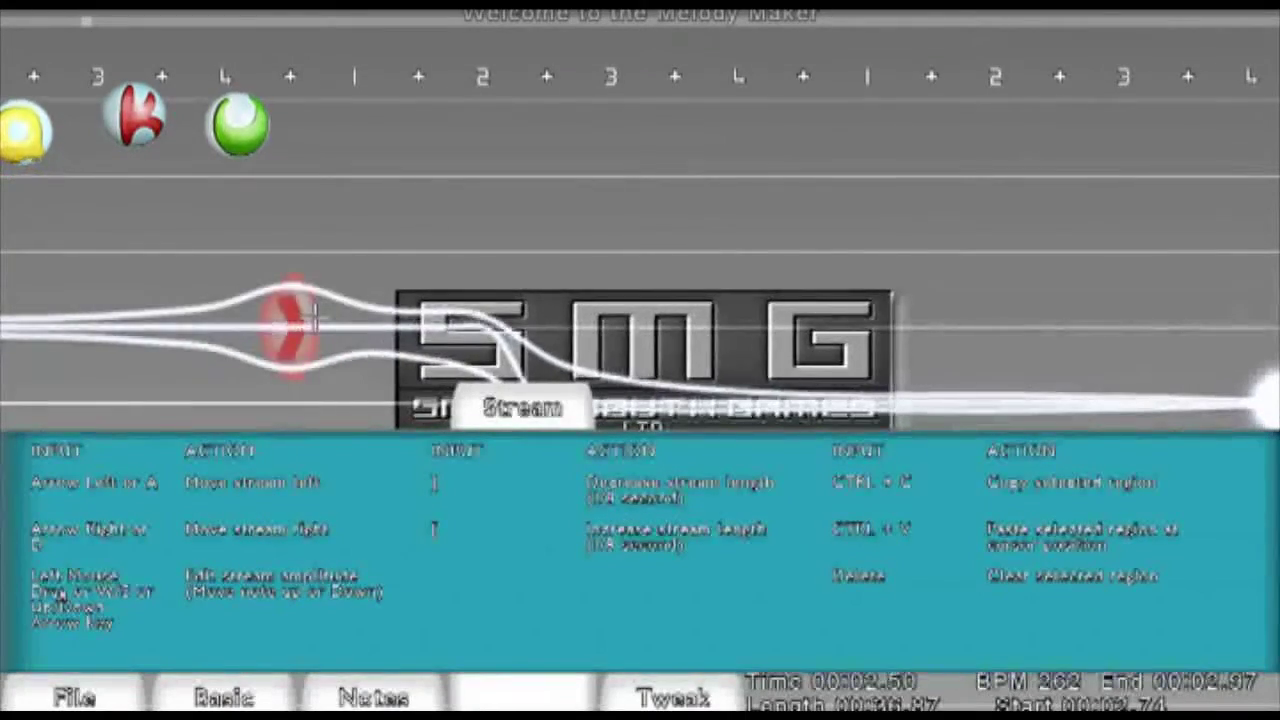
Try raising the stream's amplitude at two separate points shortly after the selected region
key(Left)
key(Left)
key(Left)
key(Left)
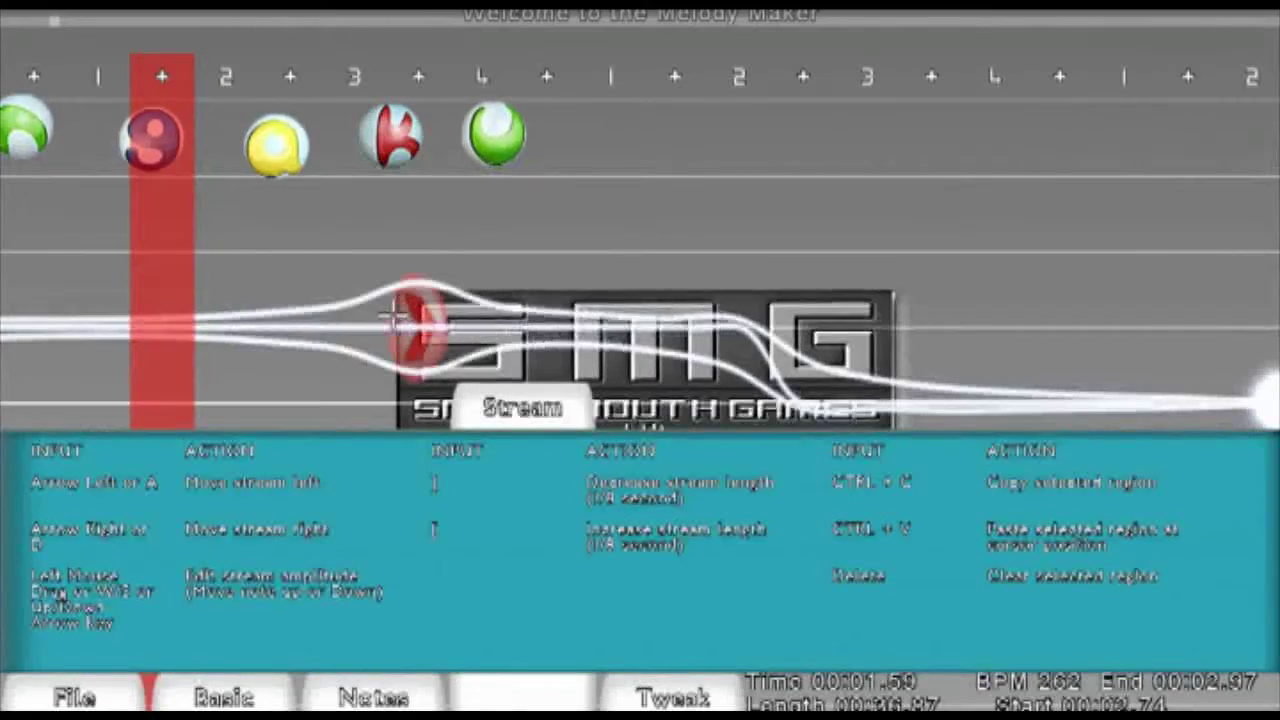
mouse_move(357, 281)
mouse_down()
mouse_move(430, 262)
mouse_move(444, 290)
mouse_move(454, 279)
mouse_move(499, 292)
mouse_move(488, 268)
mouse_move(367, 298)
mouse_move(382, 313)
mouse_move(409, 300)
mouse_move(415, 322)
mouse_move(489, 298)
mouse_move(469, 325)
mouse_move(430, 324)
mouse_up()
key(w)
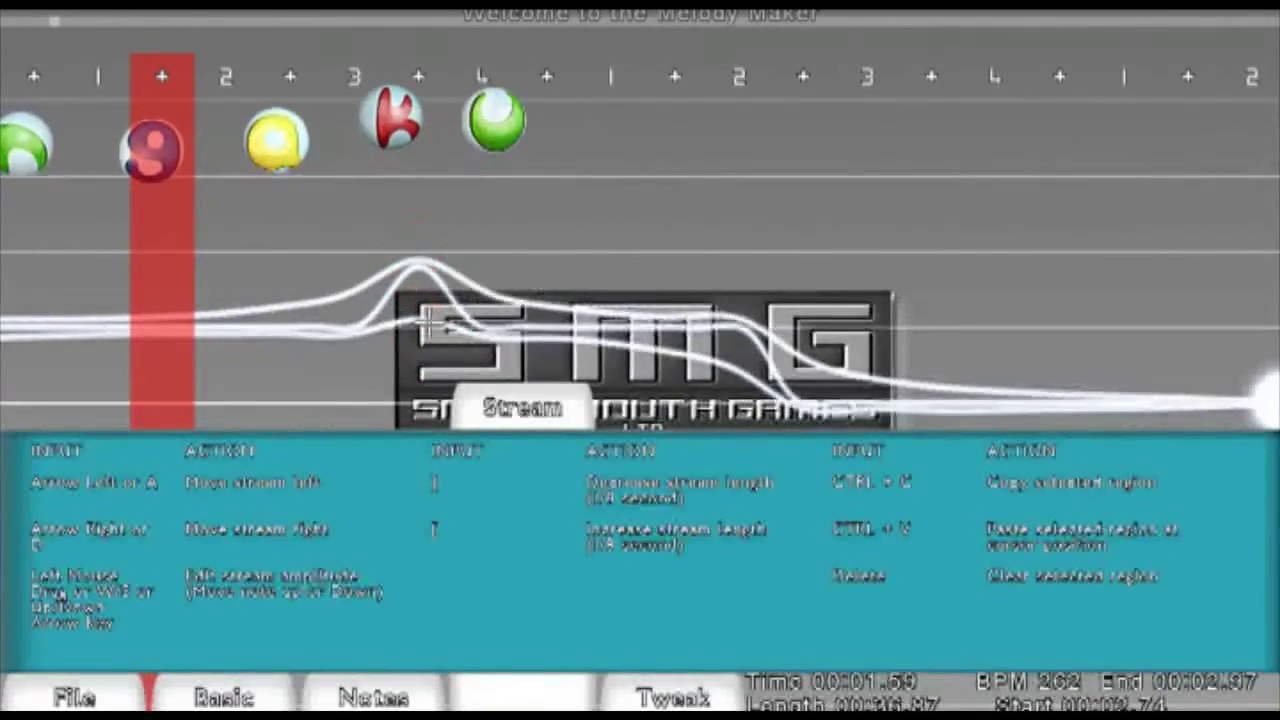
key(a)
key(a)
key(w)
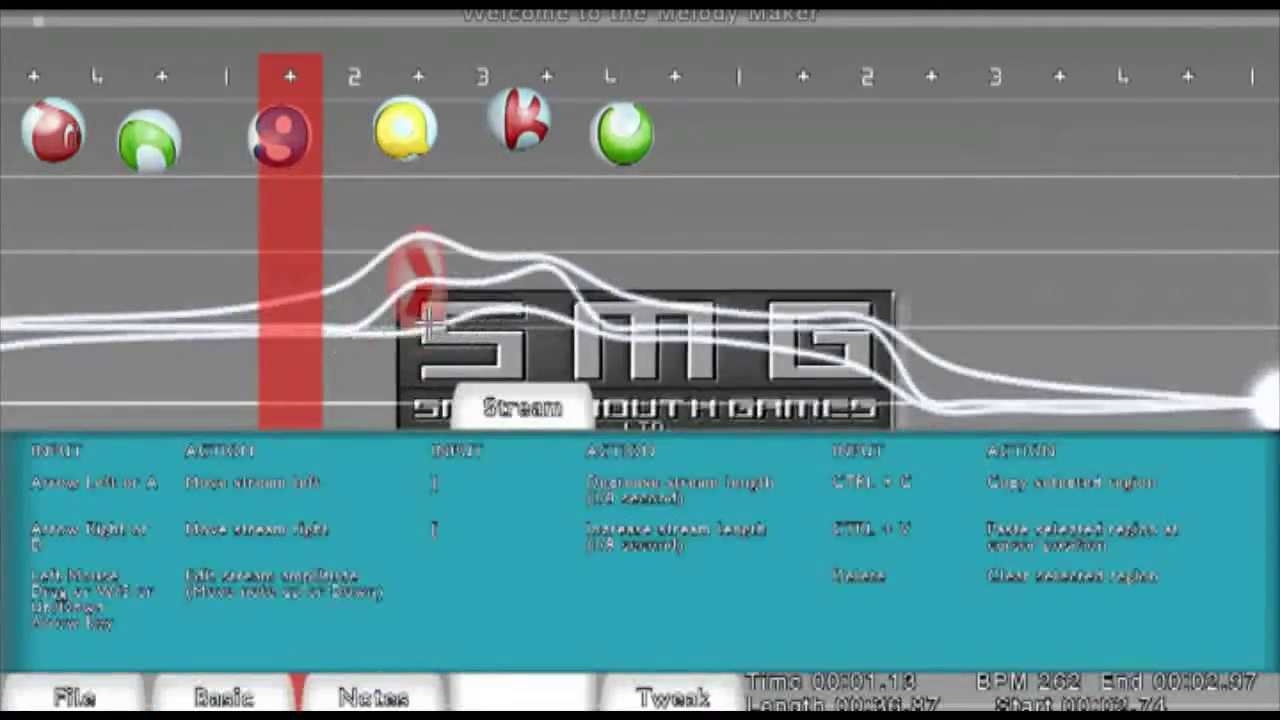
key(d)
key(d)
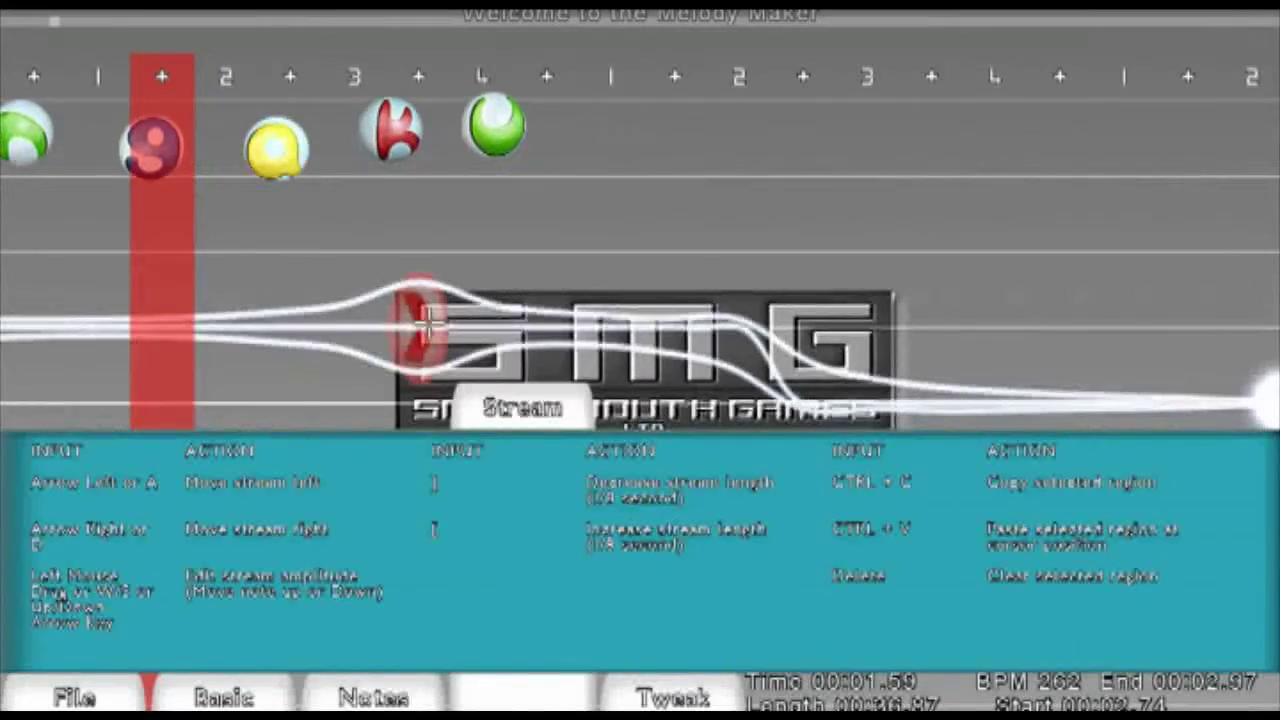
Try redrawing the stream's amplitude slightly higher over the beats following the selected region
mouse_move(388, 325)
mouse_down()
mouse_move(398, 248)
mouse_move(282, 241)
mouse_move(243, 305)
mouse_up()
mouse_move(452, 240)
mouse_down()
mouse_move(595, 228)
mouse_move(684, 258)
mouse_move(575, 225)
mouse_move(443, 235)
mouse_up()
mouse_move(209, 315)
mouse_down()
mouse_move(623, 235)
mouse_move(812, 322)
mouse_move(710, 295)
mouse_up()
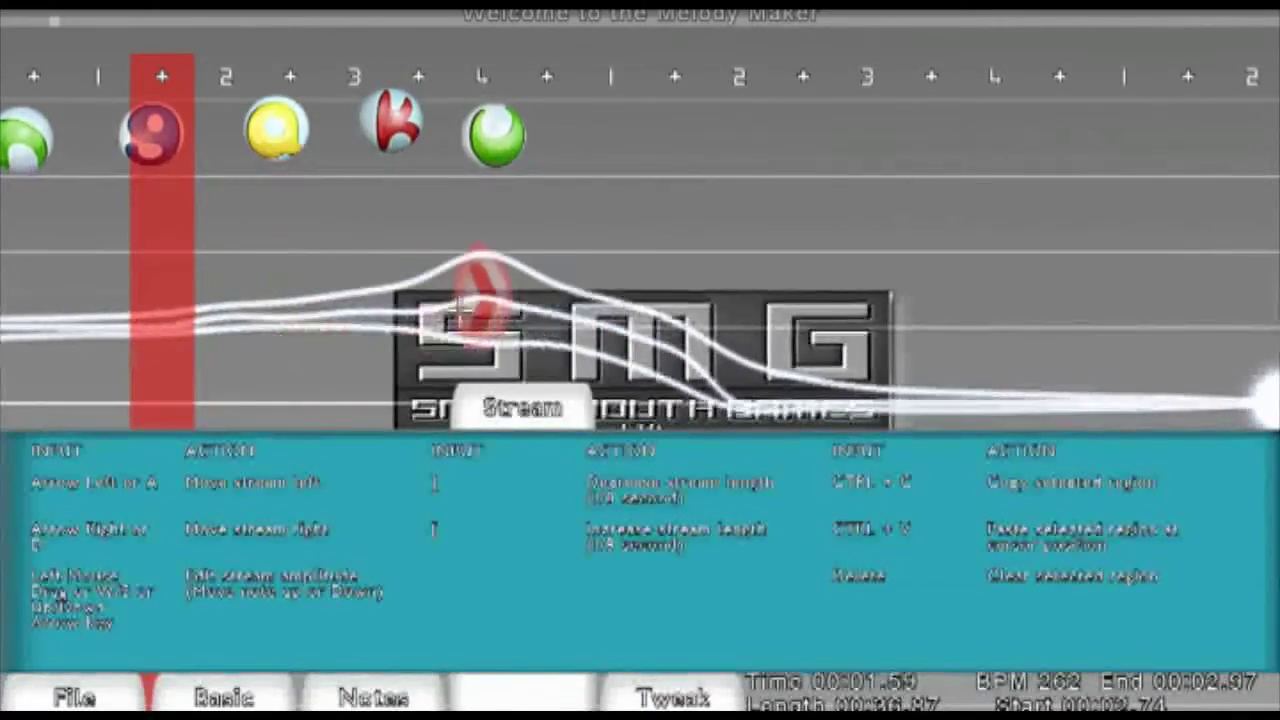
click(231, 322)
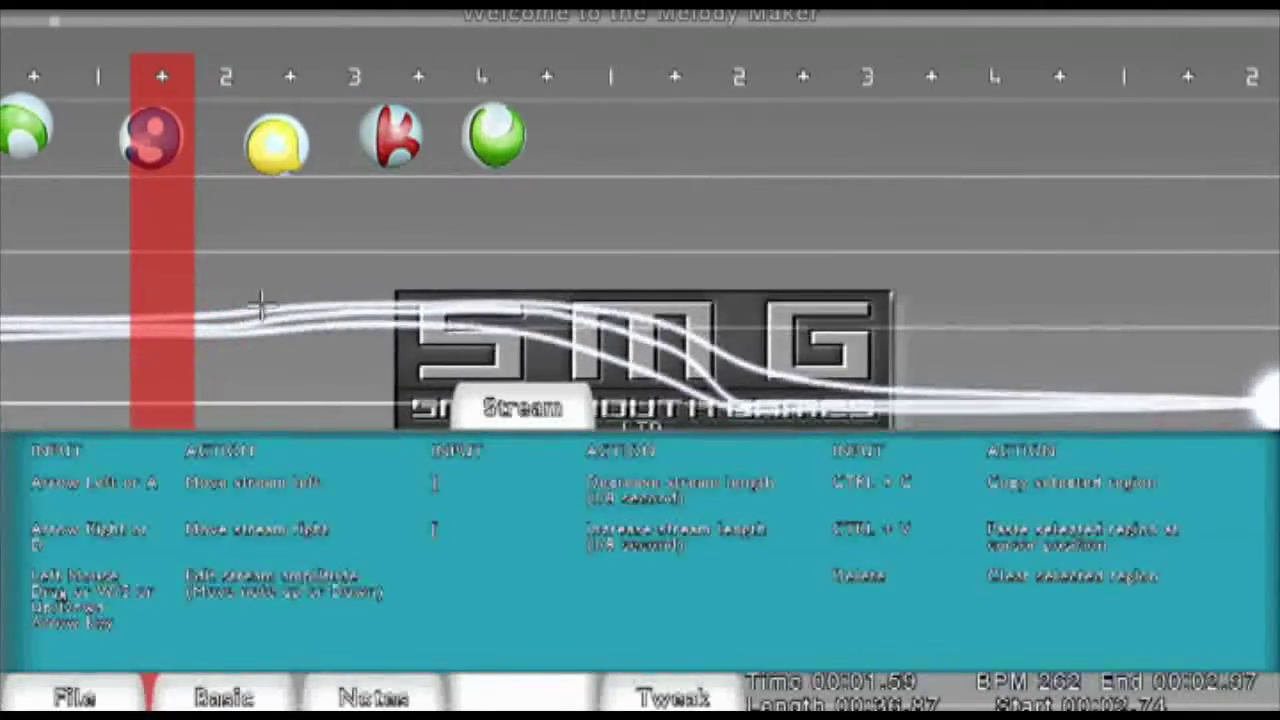
click(530, 318)
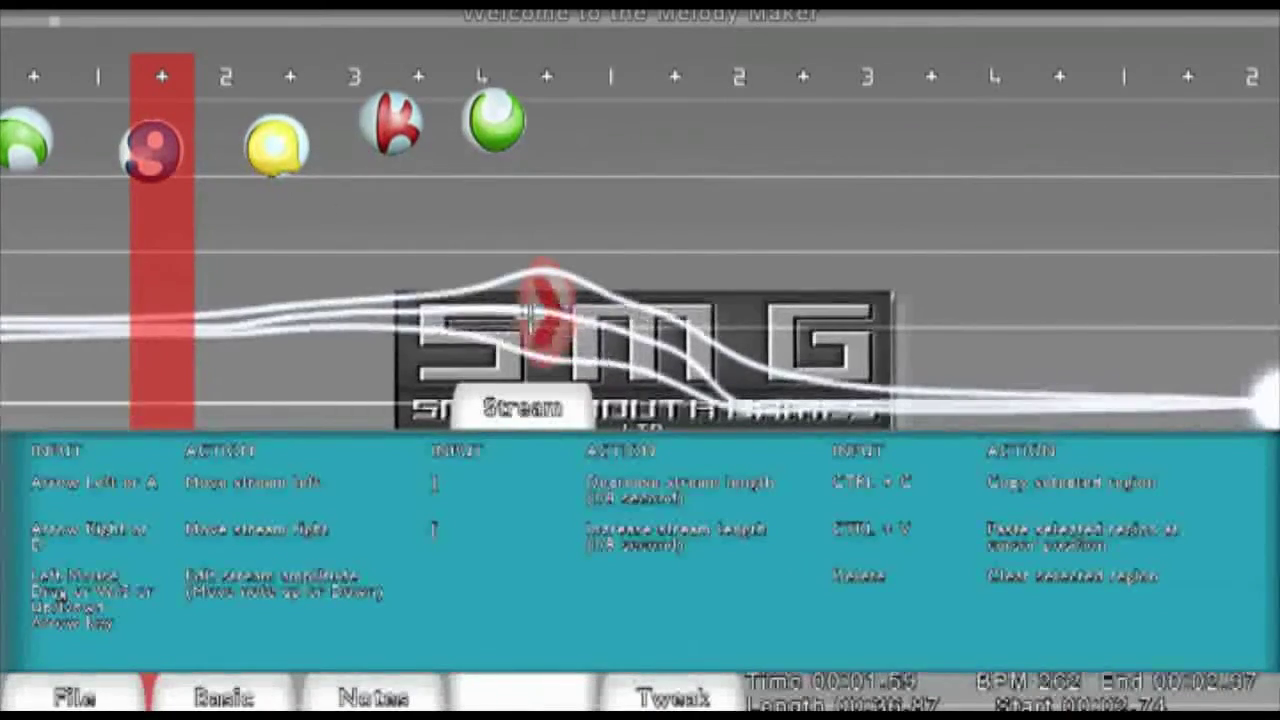
click(530, 318)
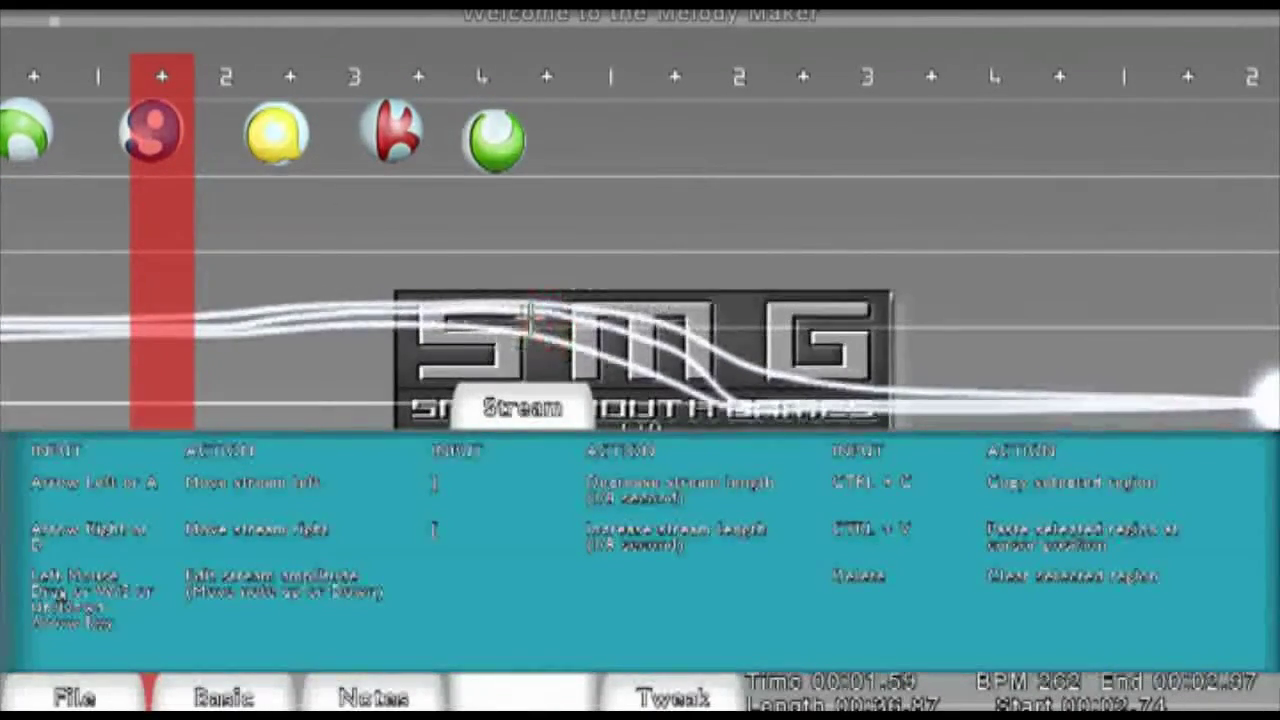
click(530, 318)
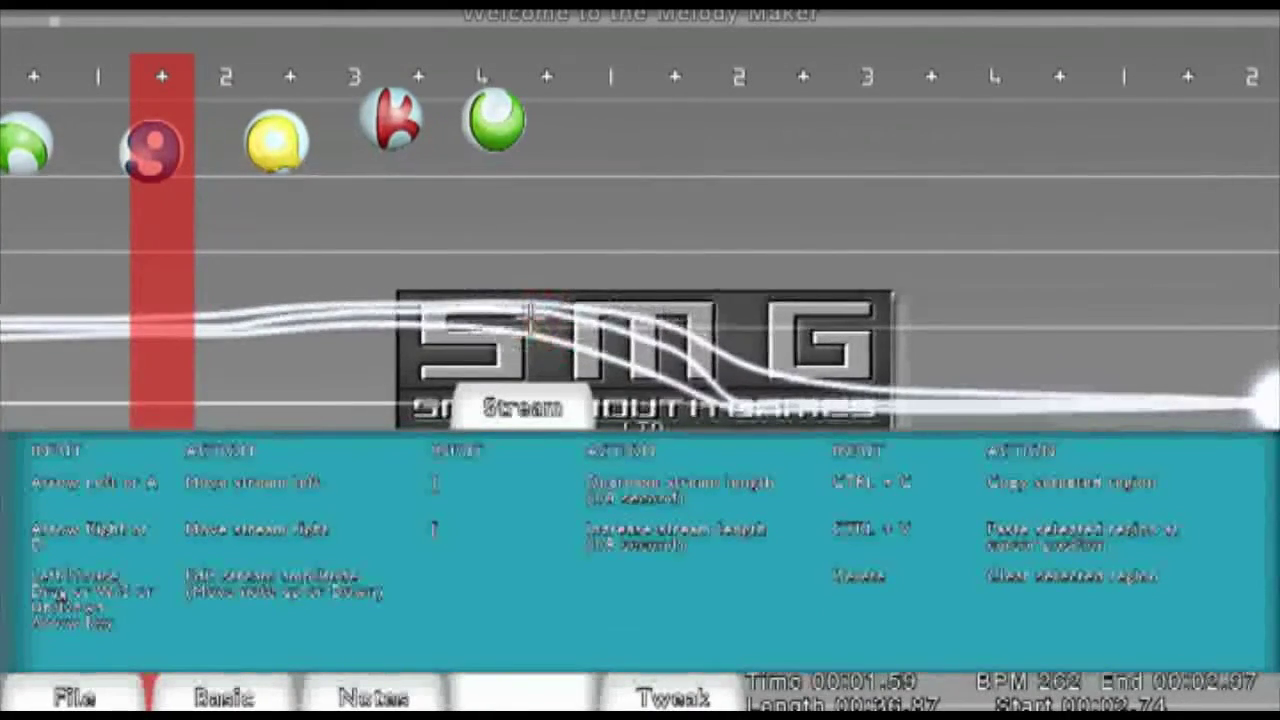
click(530, 318)
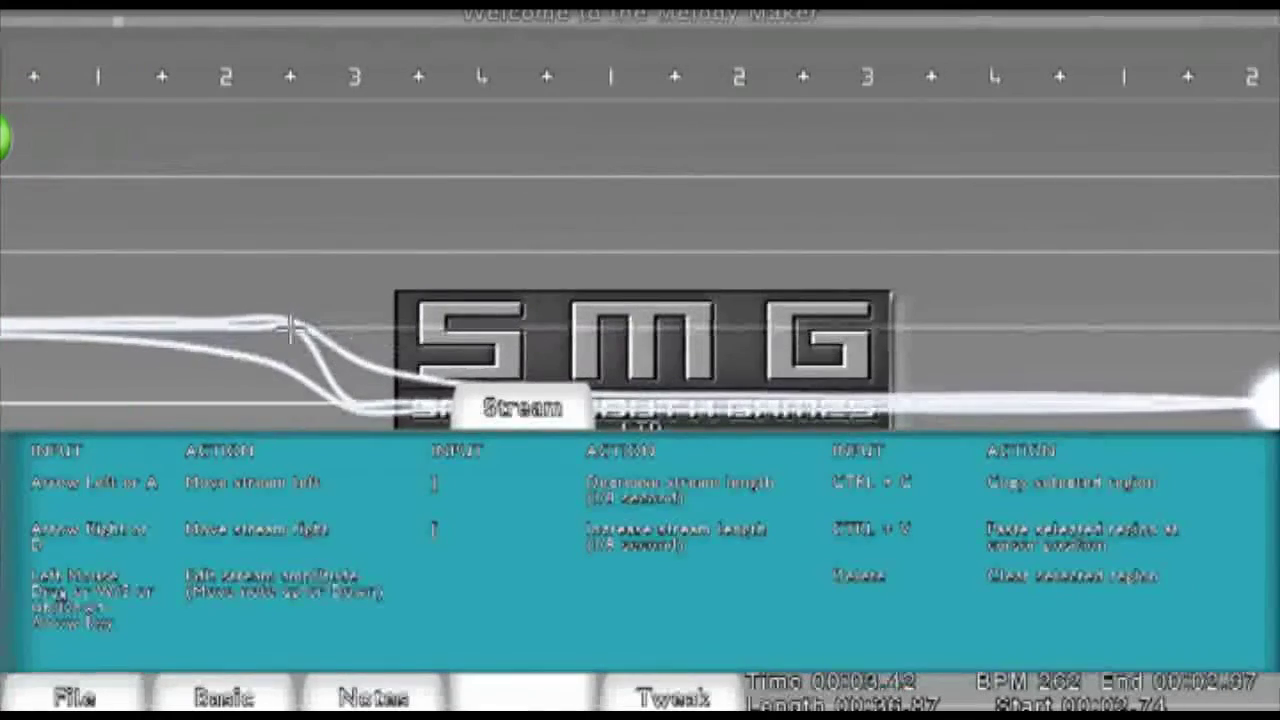
Raise the low section of the stream to the second level line so it continues flat beyond the existing notes
drag(290, 328, 308, 370)
key(Left)
key(Left)
key(Left)
key(Left)
key(Left)
key(Left)
key(Left)
key(Left)
key(Left)
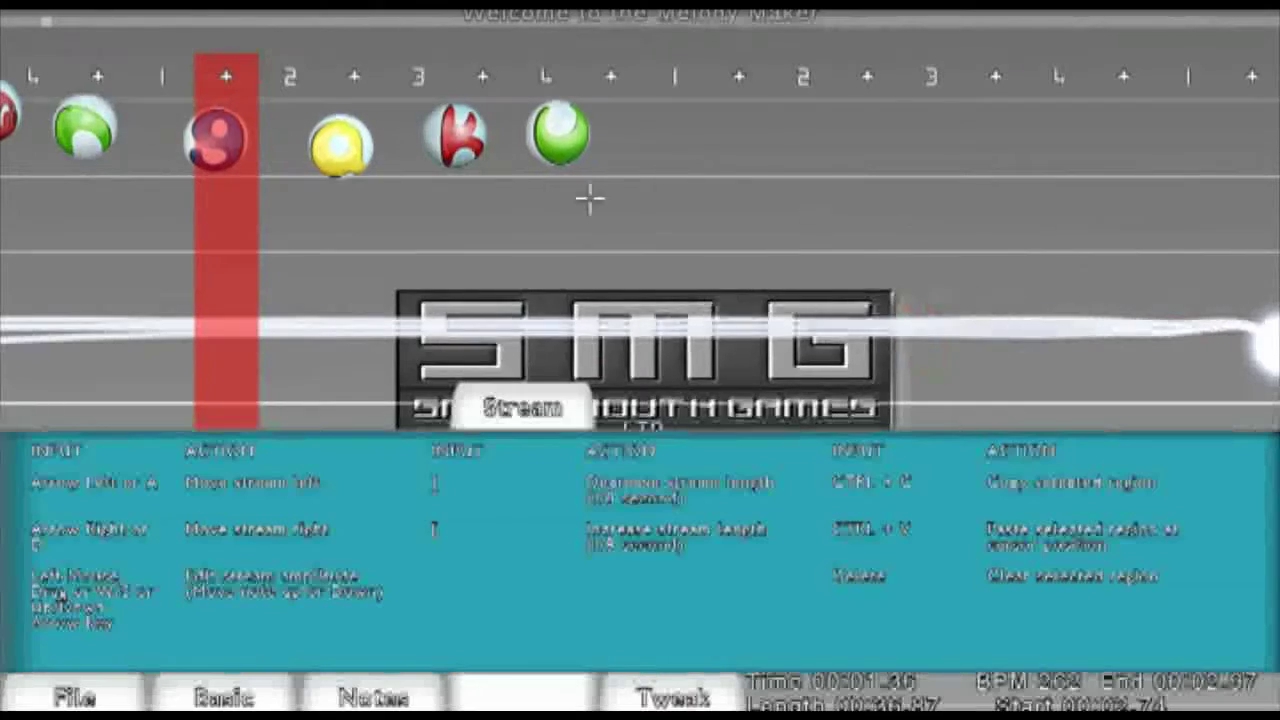
key(Right)
key(Right)
key(Right)
key(Right)
key(Right)
key(Right)
key(Right)
key(Right)
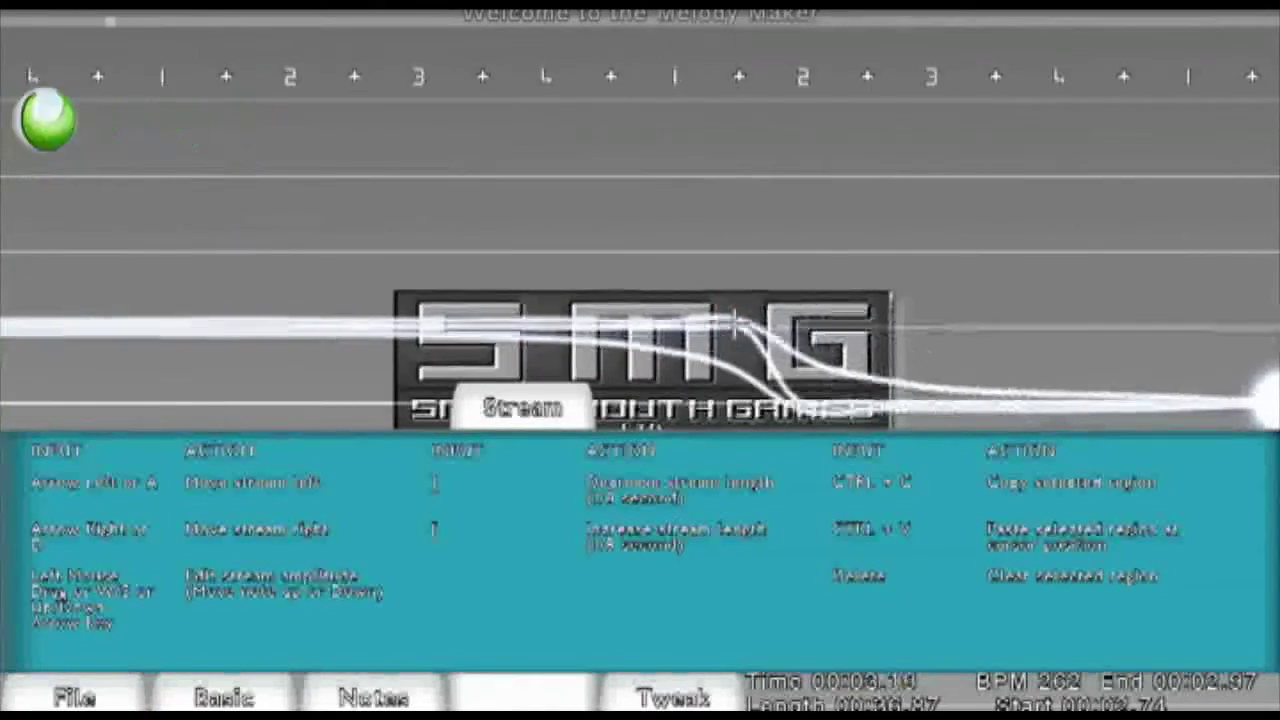
Add four notes to the raised stream, on the half beat after 2, on 4, on the next 2 and on the half beat after 3
key(Right)
key(Right)
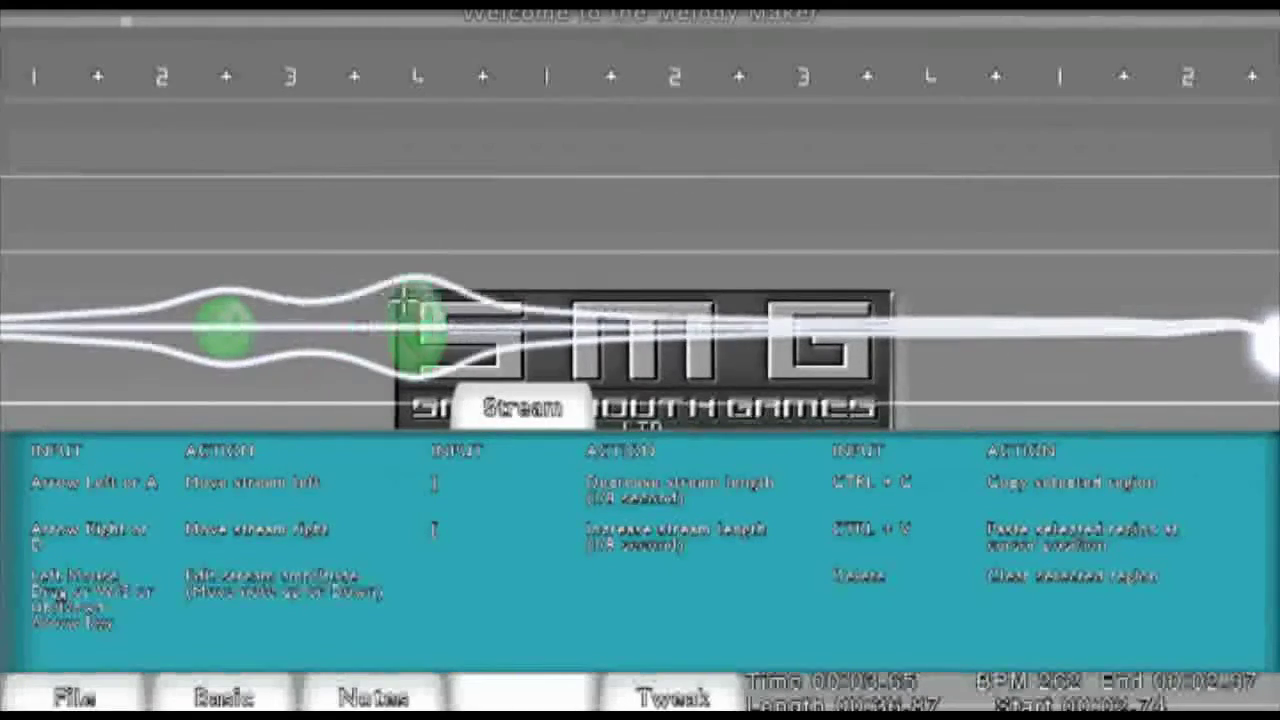
click(675, 322)
click(864, 322)
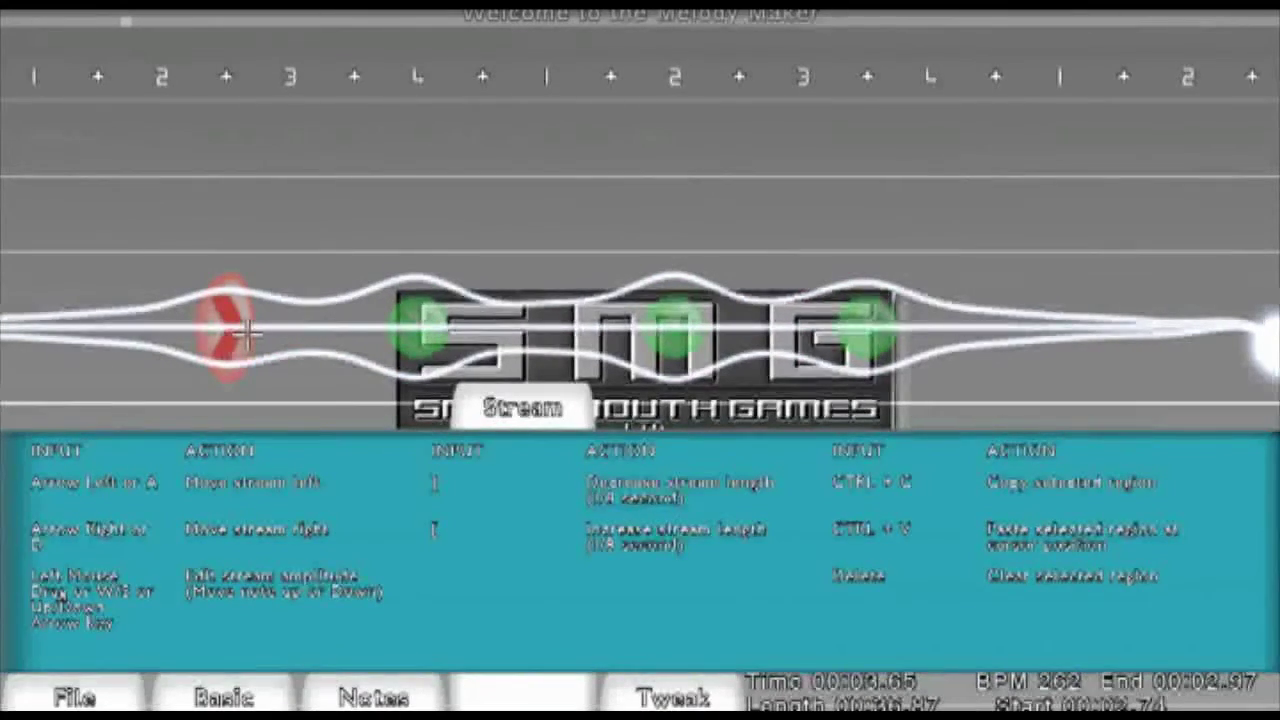
Select the stream region spanning all four new notes, from 00:05.03 to 00:07.55, and copy it
click(210, 348)
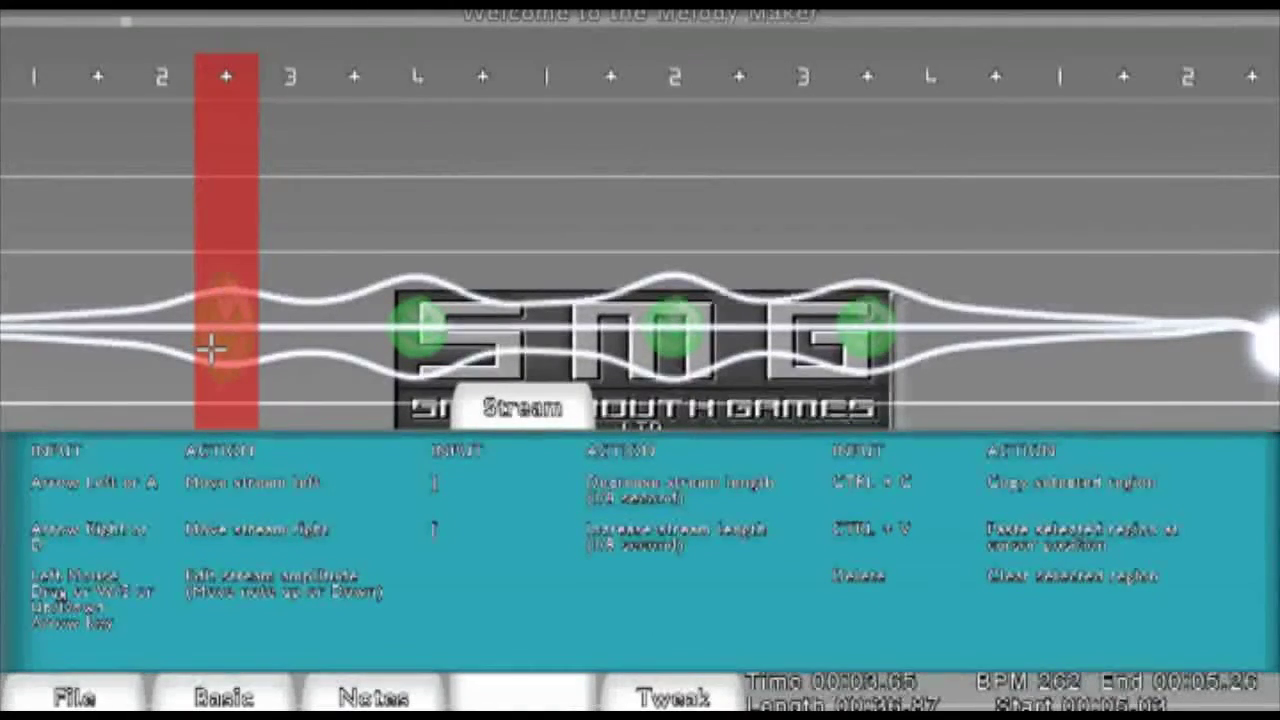
drag(223, 343, 877, 333)
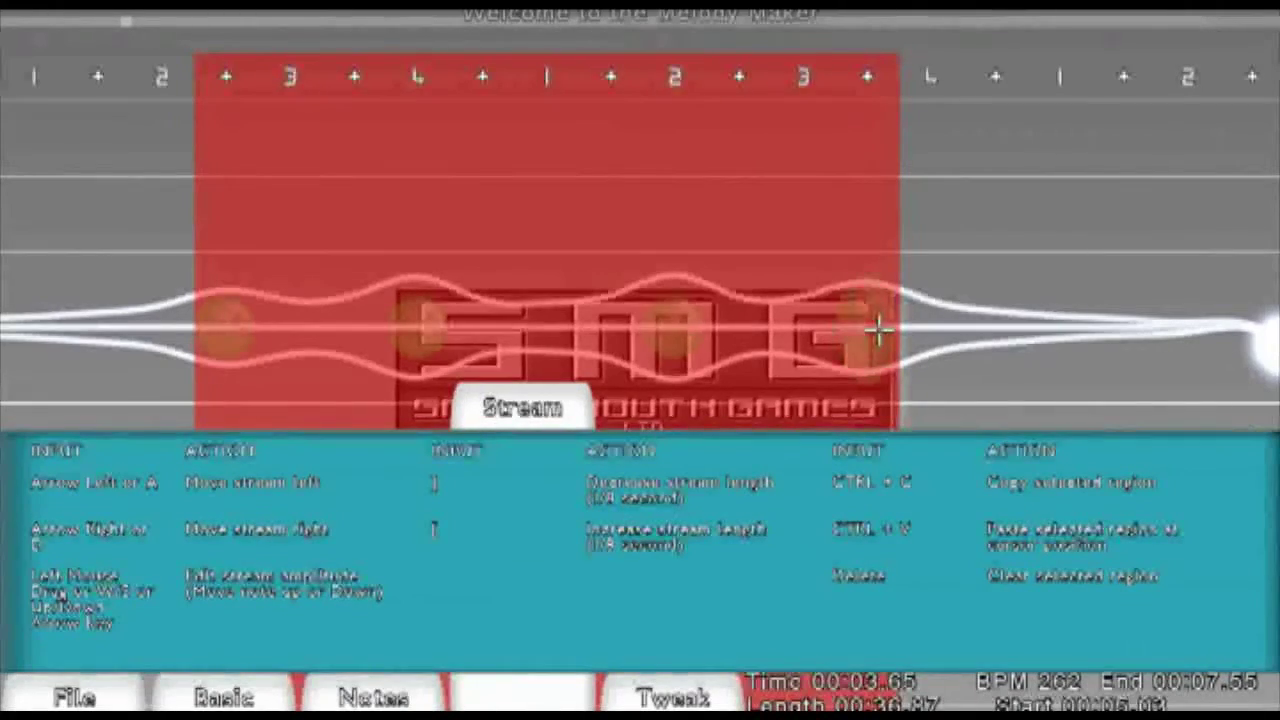
key(ctrl+c)
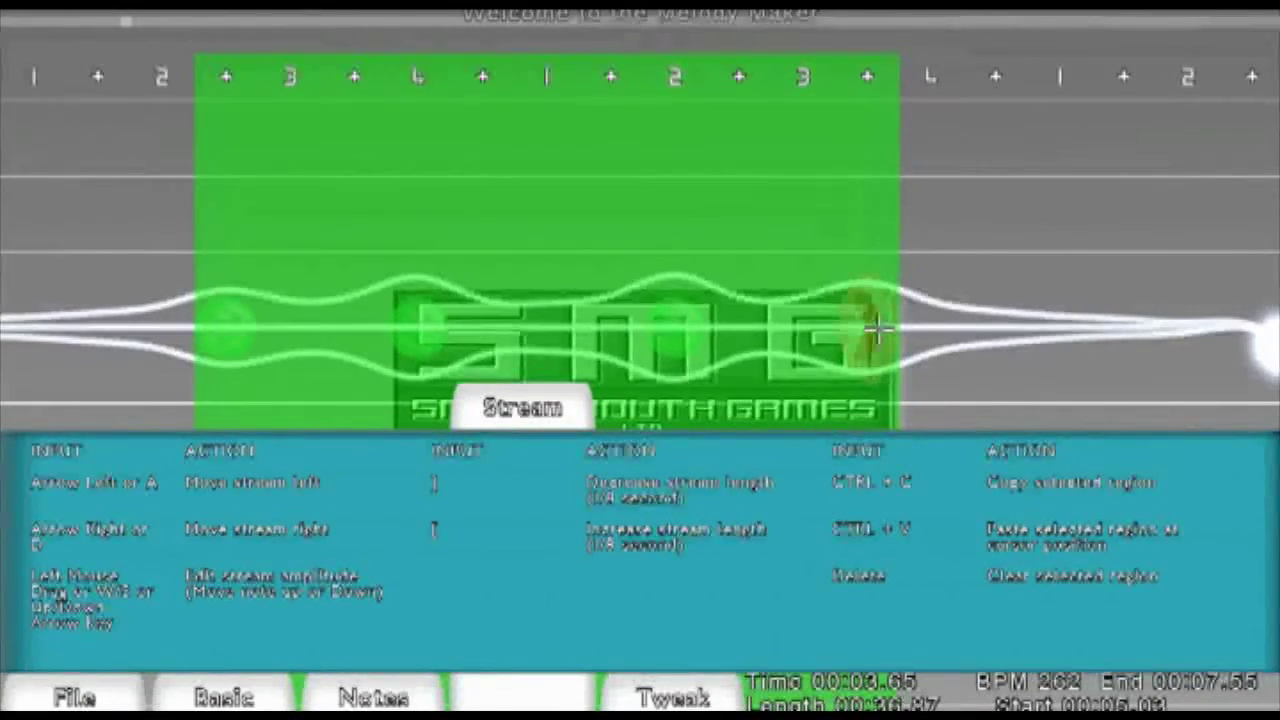
Paste the copied region further along the stream, with its first note on the half beat after 1
key(Right)
key(Right)
key(Right)
key(Right)
key(Right)
key(Right)
key(Right)
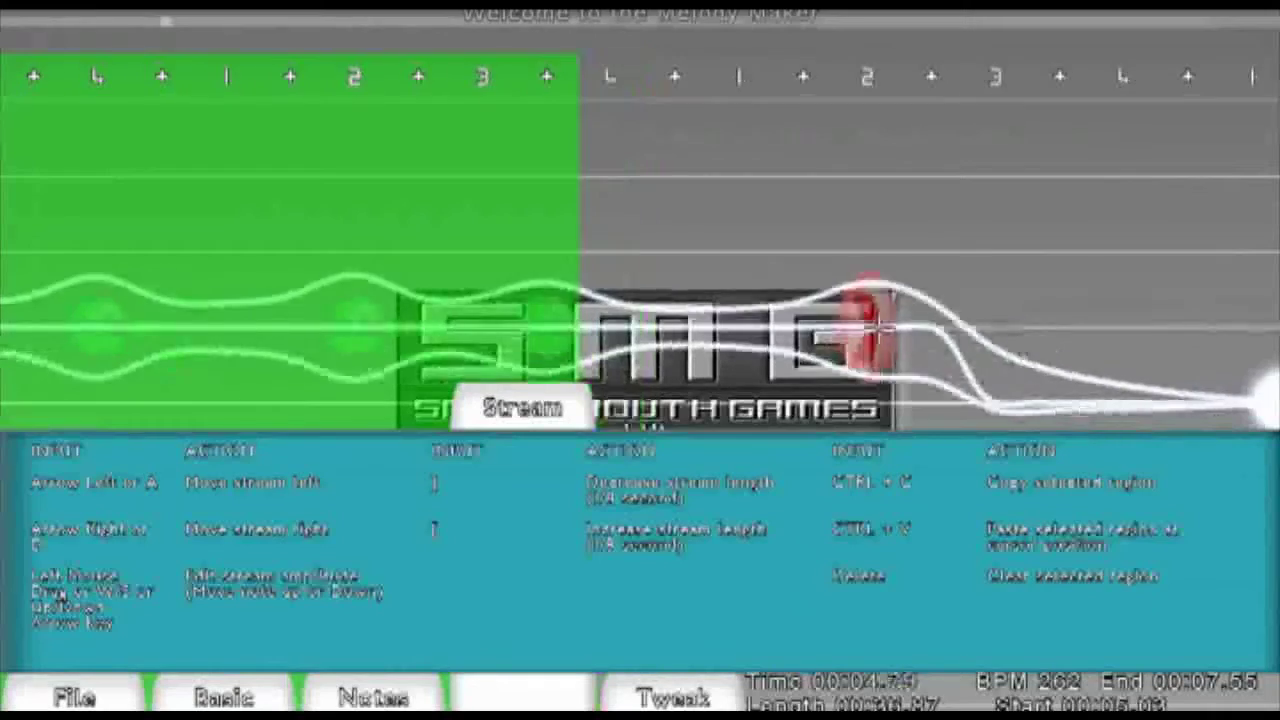
key(Right)
key(Right)
key(Right)
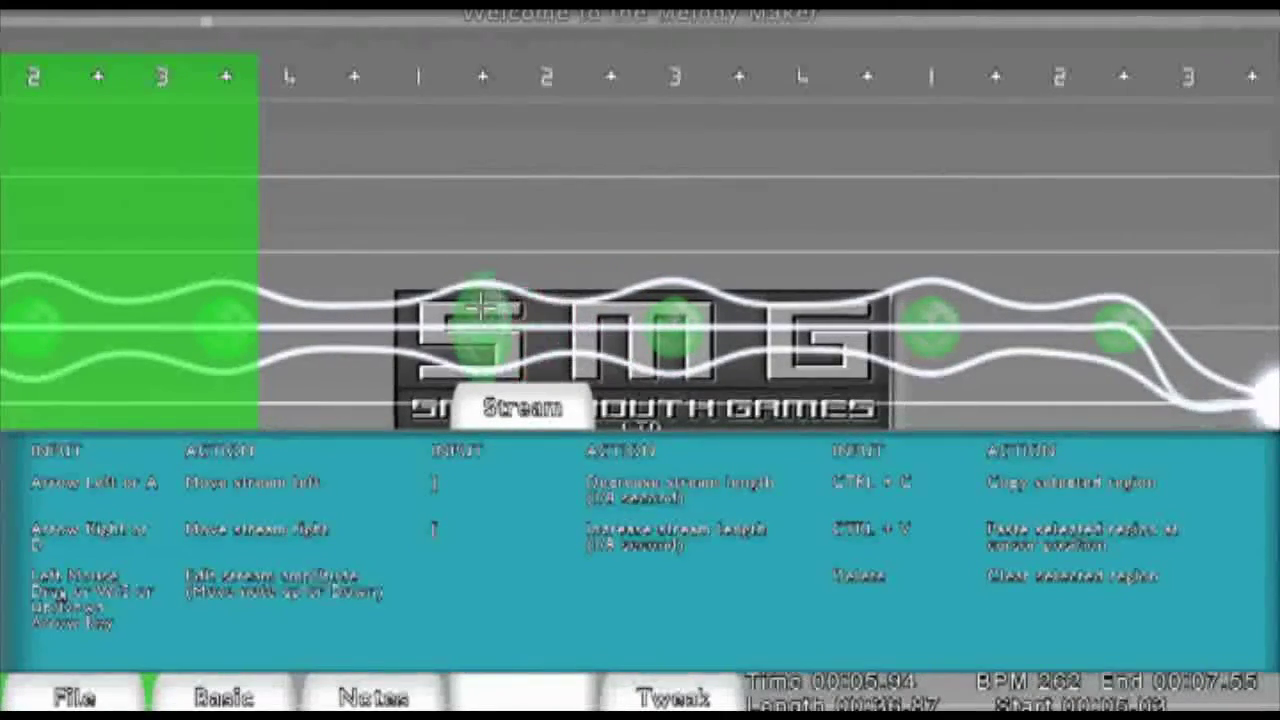
Move back and forth along the stream to compare the pasted notes with the original selected region
key(Left)
key(Left)
key(Left)
key(Left)
key(Left)
key(Left)
key(Left)
key(Left)
key(Left)
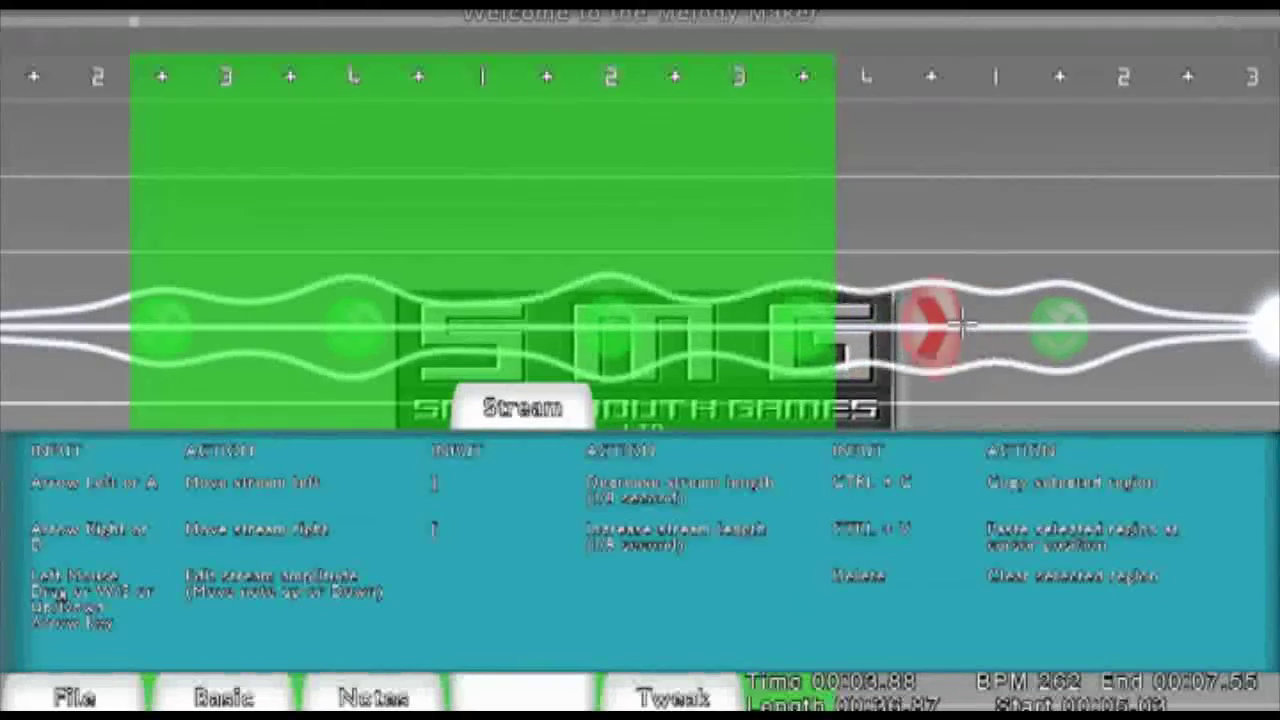
key(Right)
key(Right)
key(Right)
key(Right)
key(Right)
key(Right)
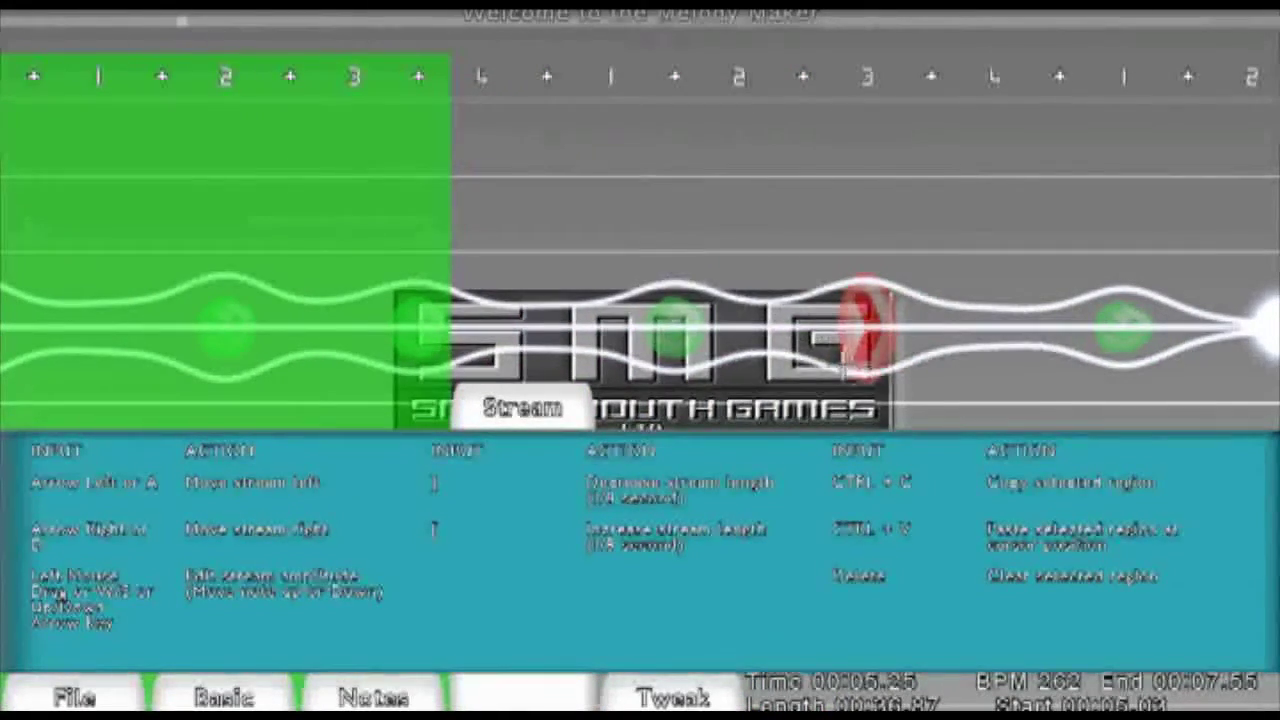
Remove the pasted notes that follow the selected region of the stream
key(Left)
key(Left)
key(Left)
key(Left)
key(Left)
key(Left)
key(Left)
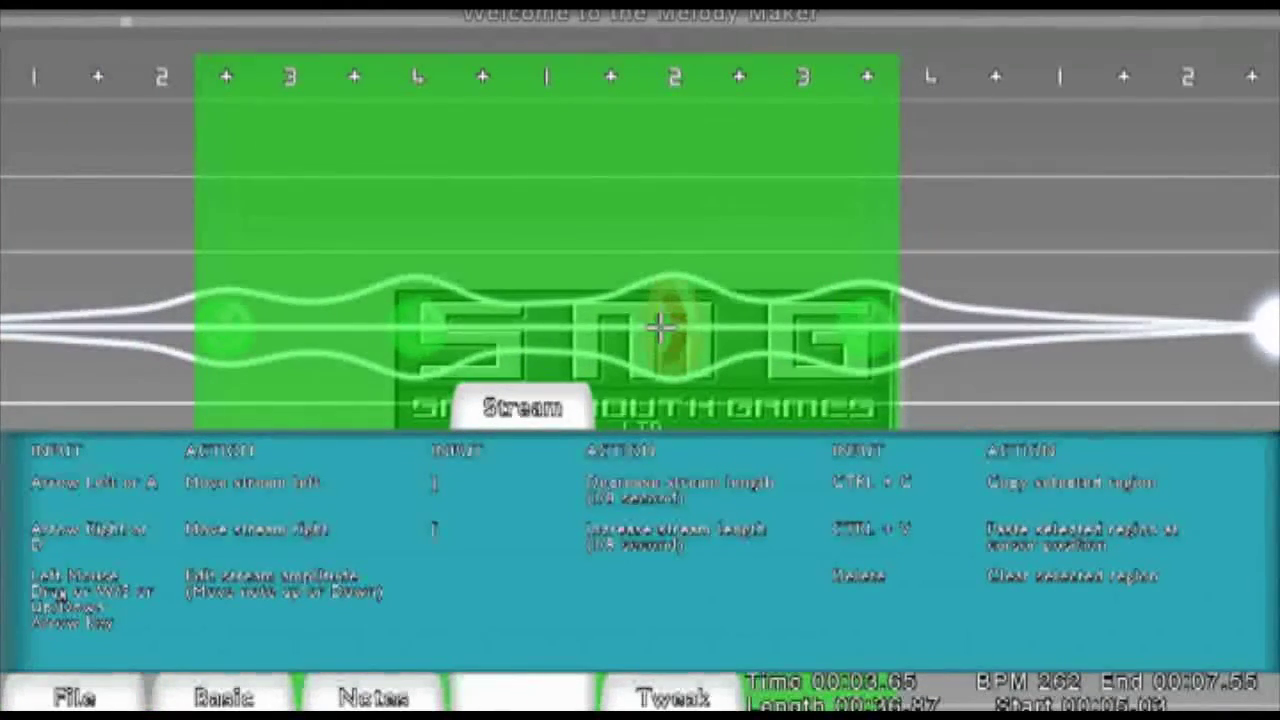
Clear the selected region from 00:05.03 to 00:07.55, dropping its notes and lowering its stream to the base level
key(Down)
key(Down)
key(Down)
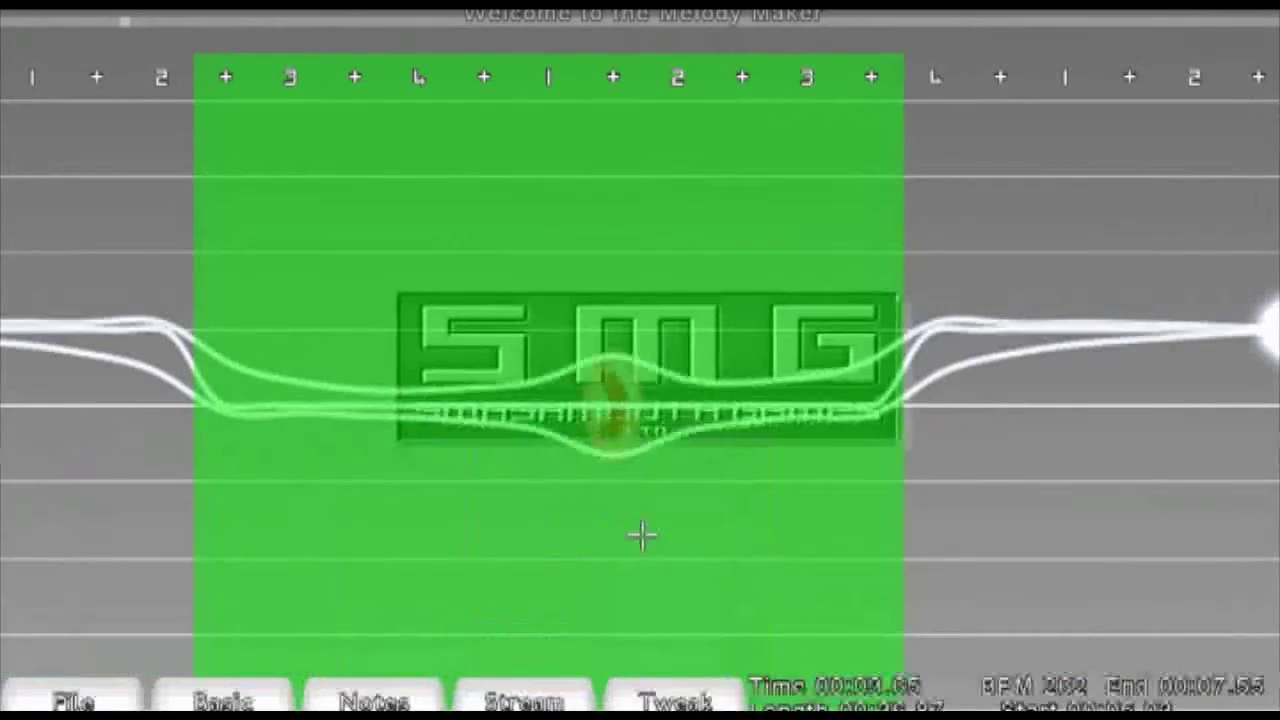
Examine the File section and the list of Tweak shortcuts
mouse_move(690, 700)
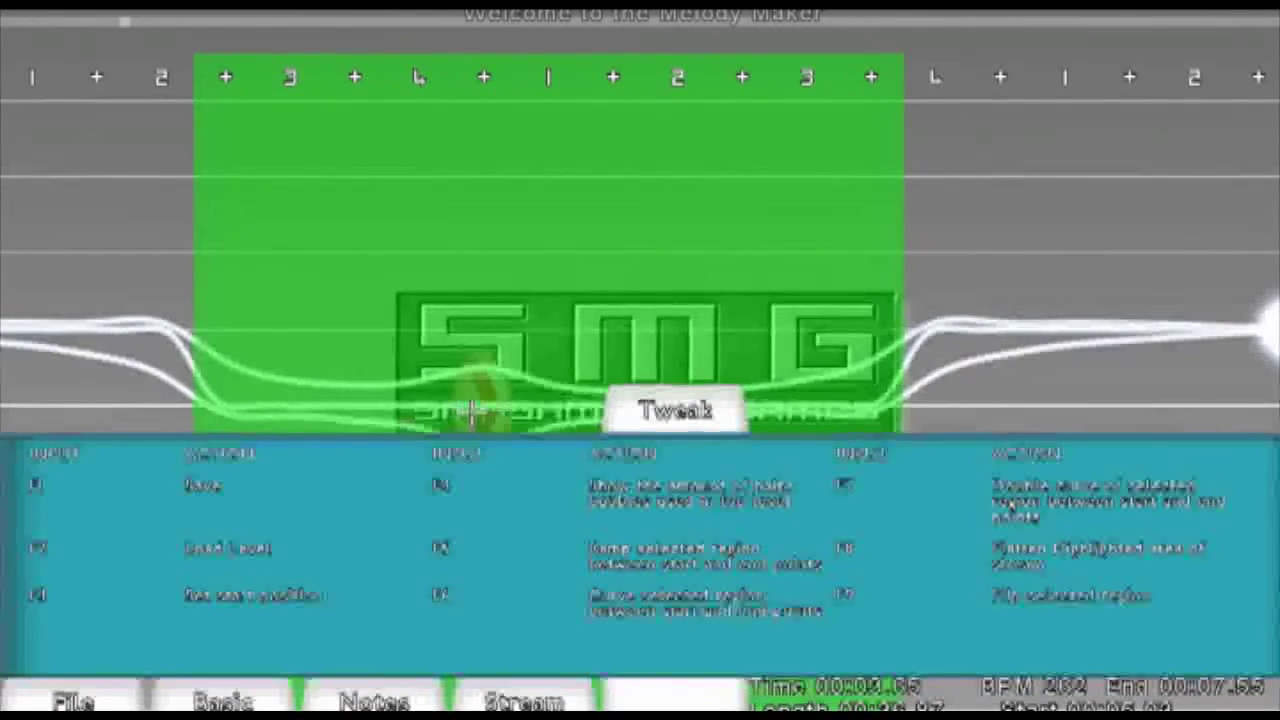
click(100, 695)
click(230, 552)
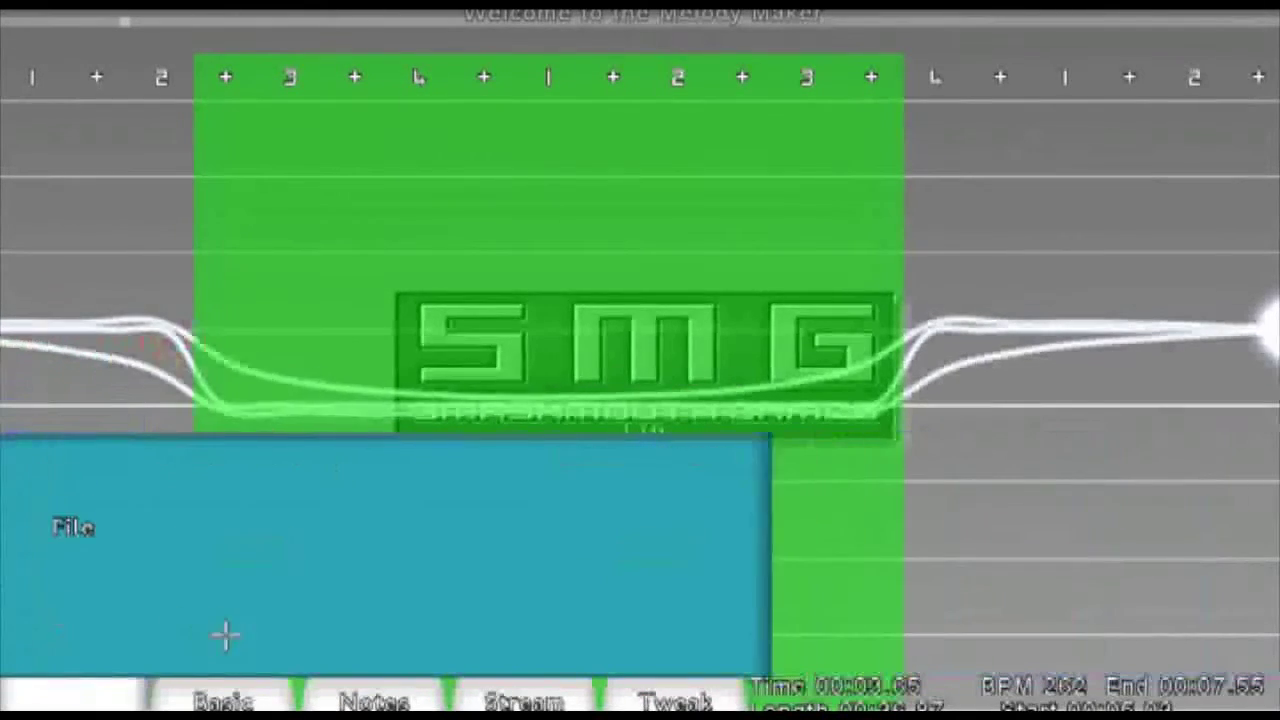
click(640, 686)
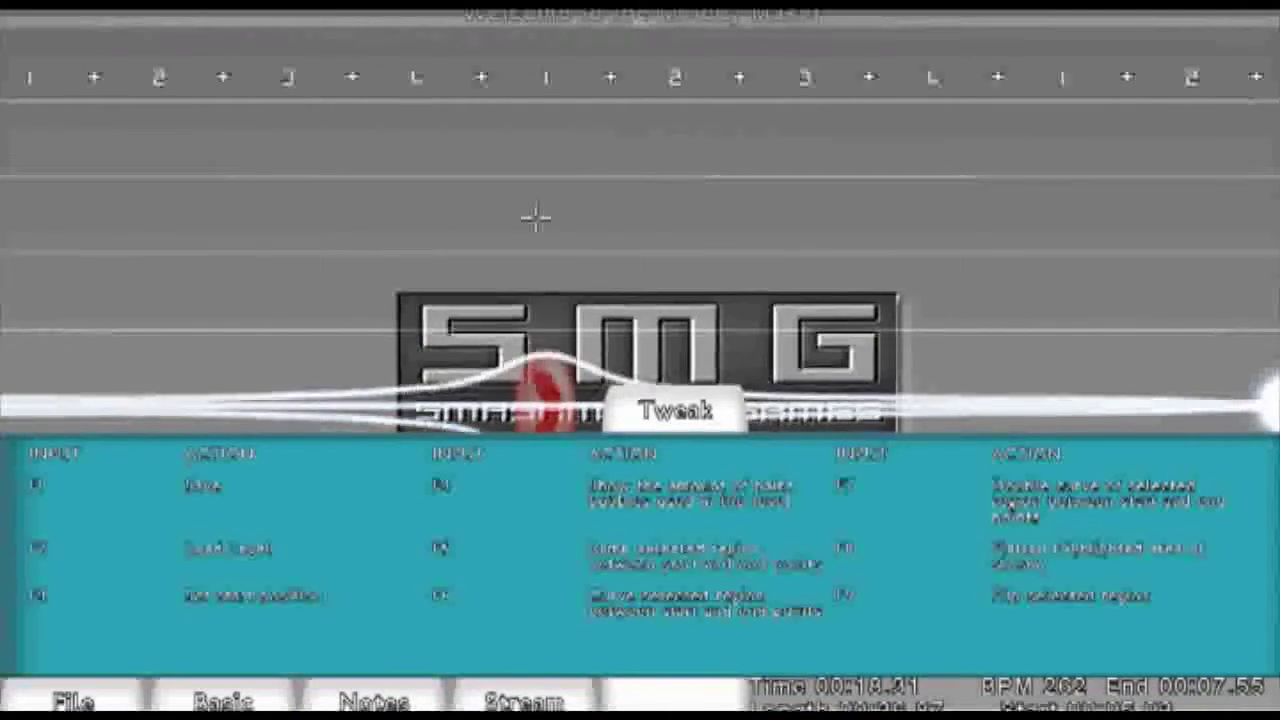
Set the Ongaku start position with the stream at 00:18.31 and show the level's note counts
key(F3)
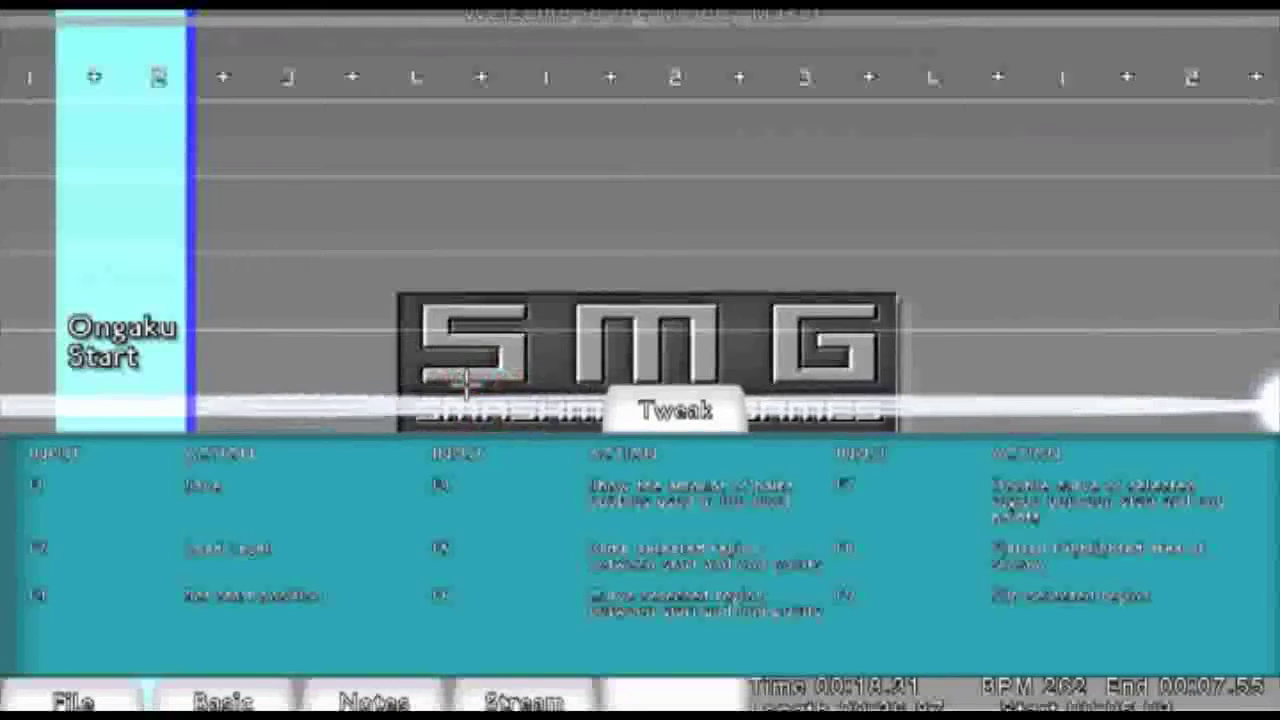
key(F4)
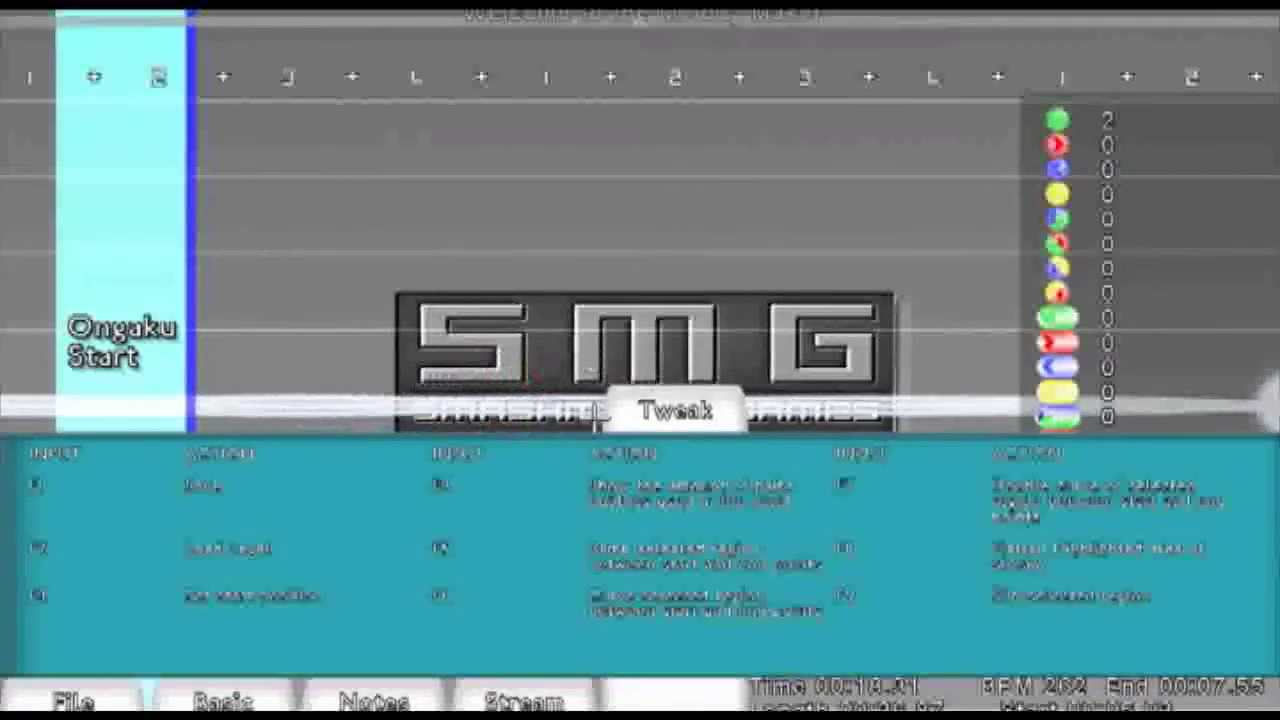
Place green notes on 1 and on the half beat after 2, and a blue note on 4
click(691, 416)
right_click(693, 430)
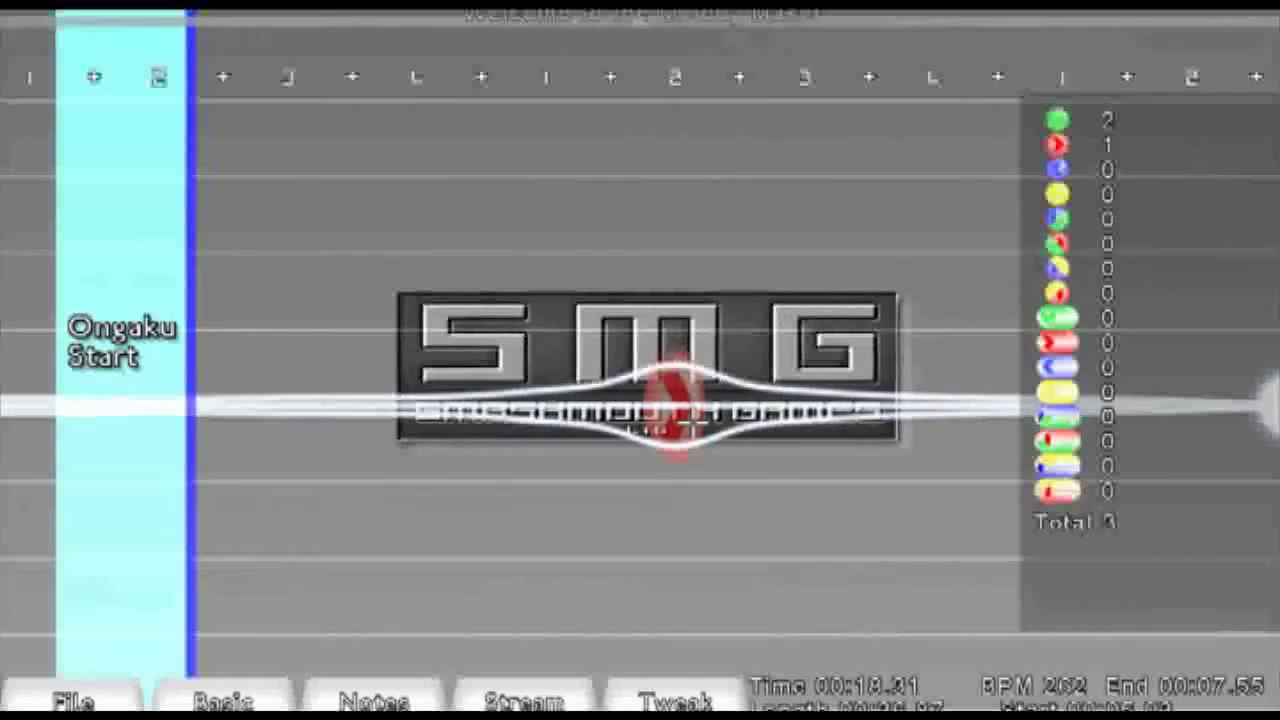
right_click(689, 428)
click(742, 402)
click(870, 403)
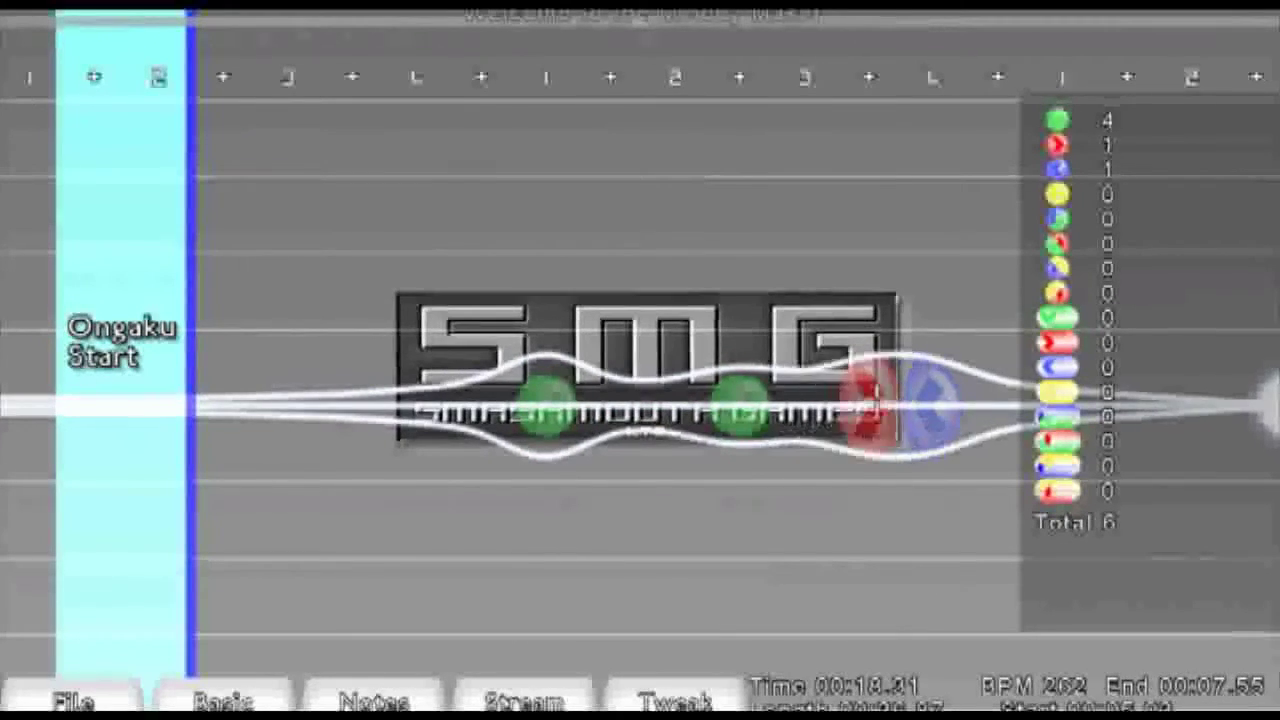
right_click(738, 403)
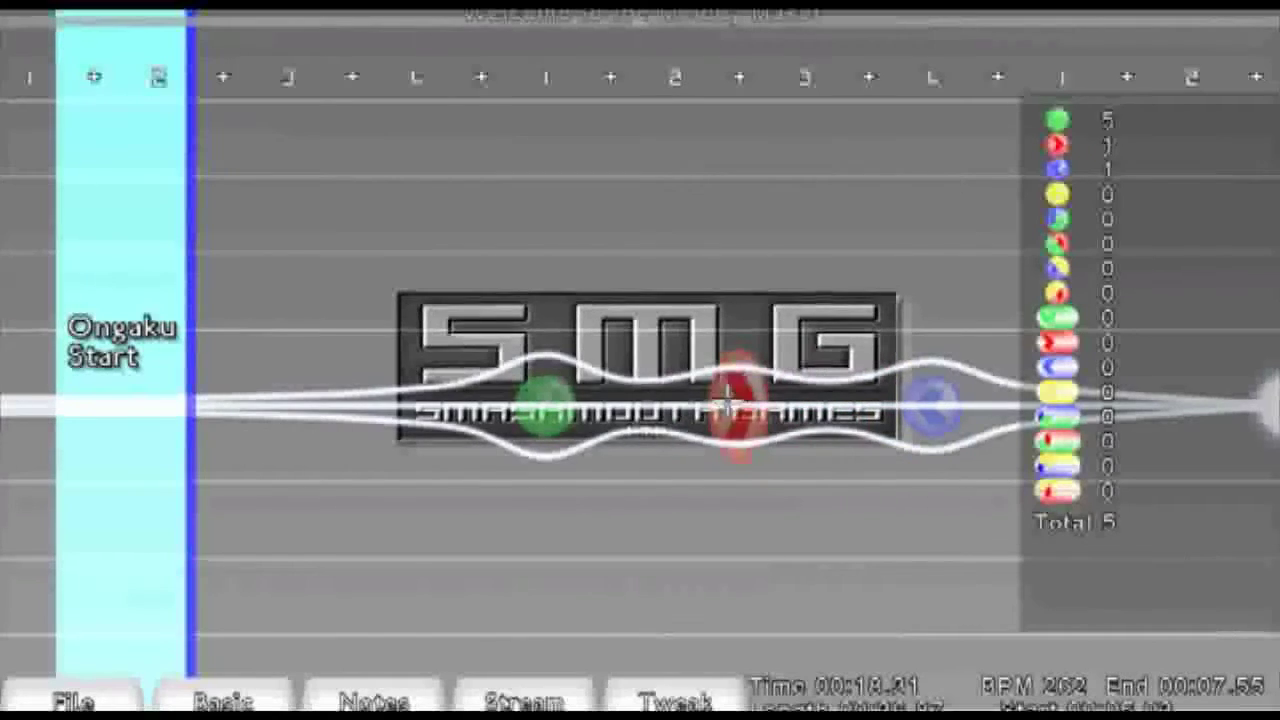
Add a red note on the half beat after 3 near the start marker and turn the green note after 2 red
click(350, 403)
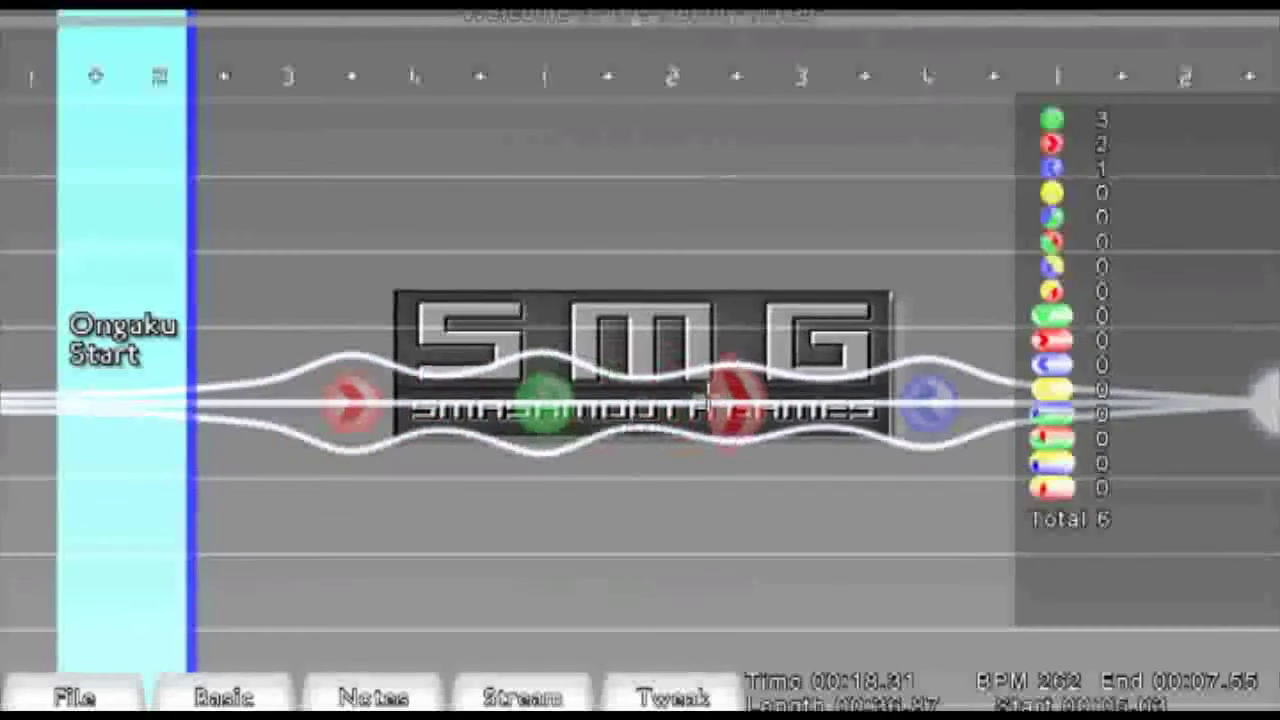
click(737, 400)
click(842, 405)
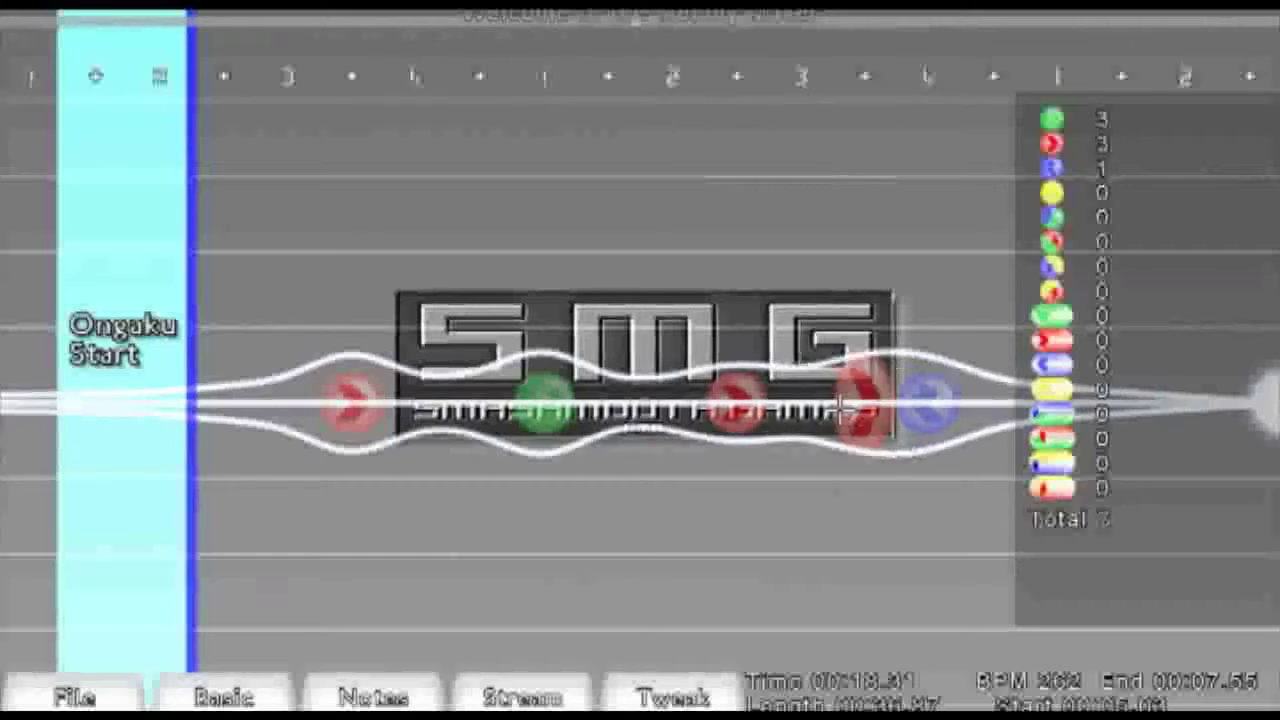
click(841, 406)
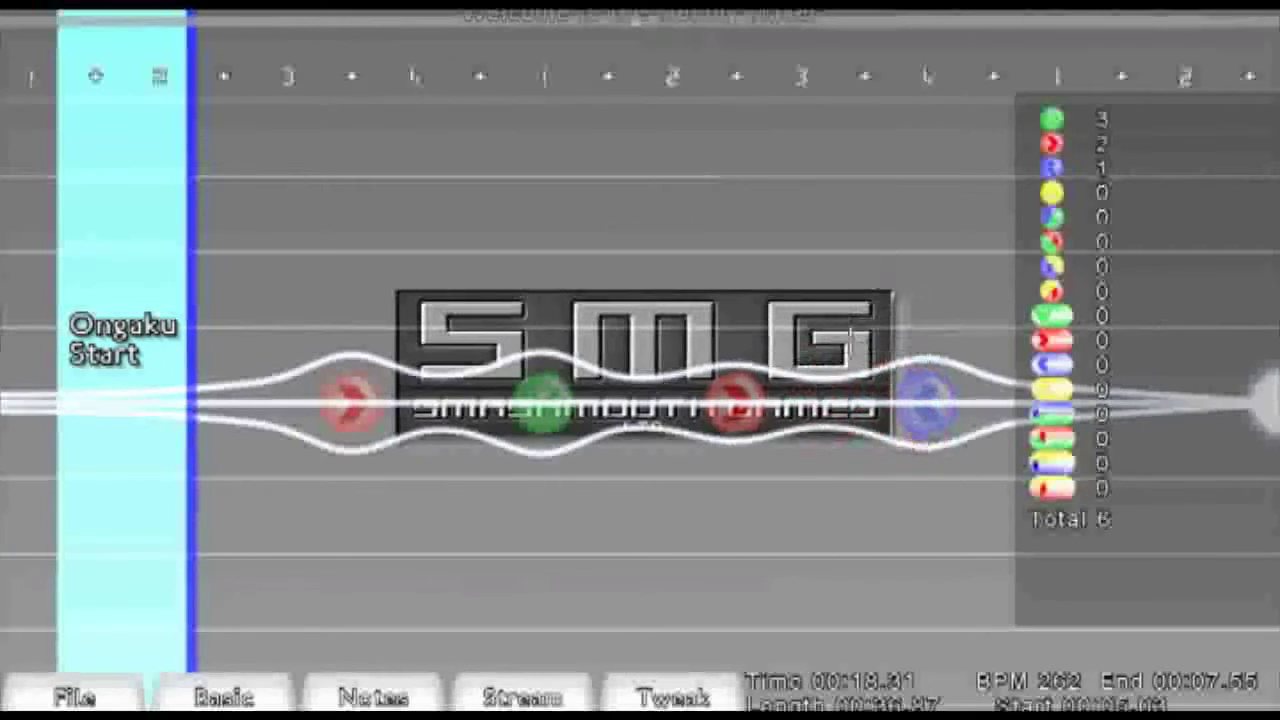
right_click(779, 410)
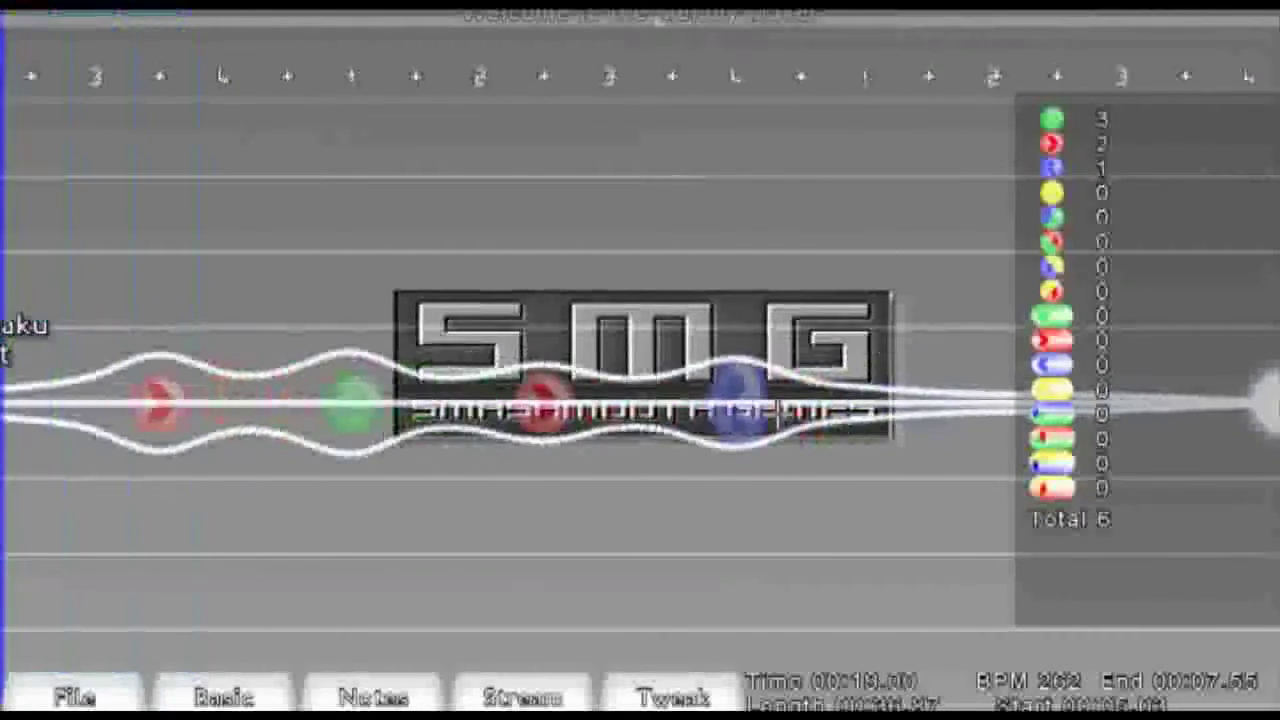
Add a red note on the 1 following the blue note, and cycle the blue note back to blue
scroll(779, 415, up, 3)
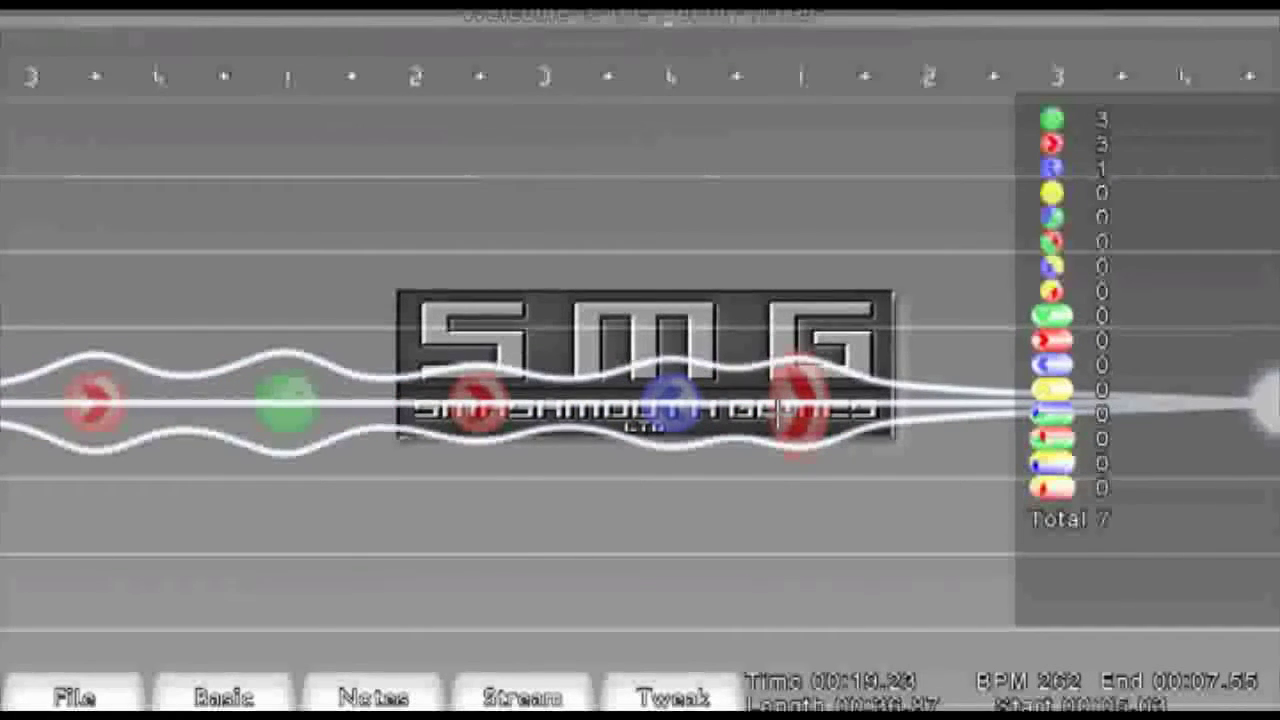
click(782, 412)
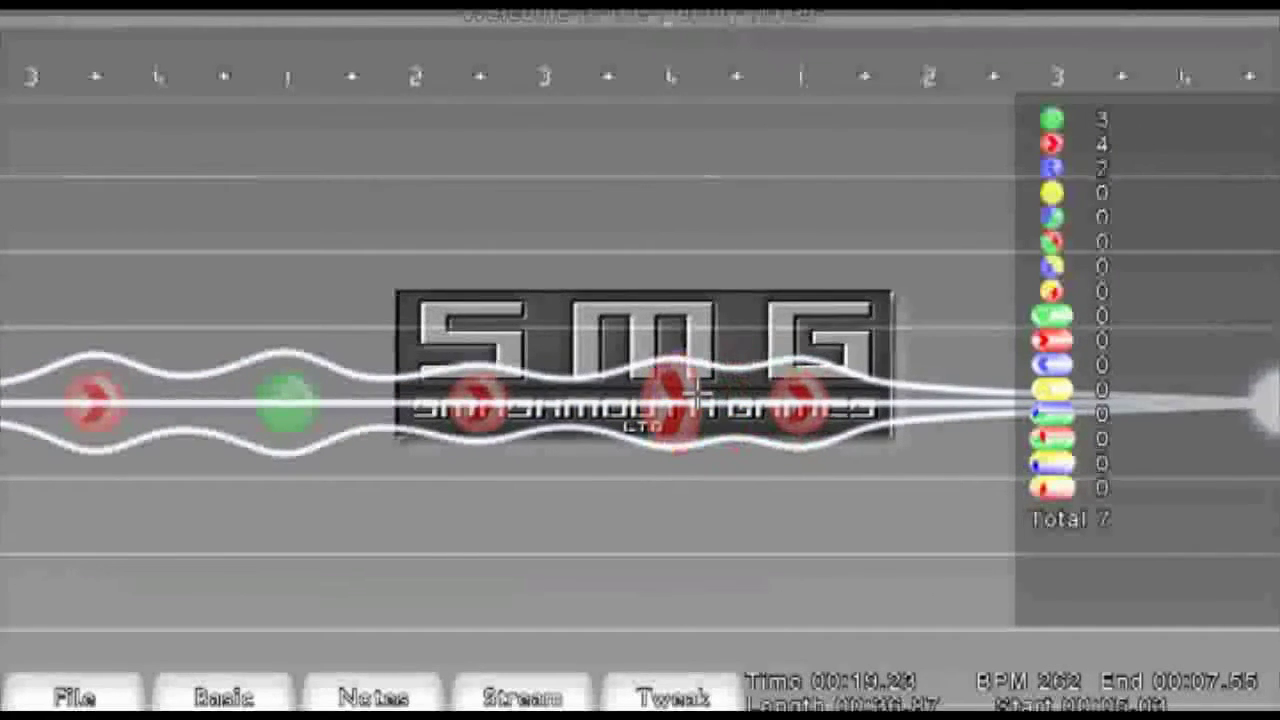
click(697, 395)
click(697, 395)
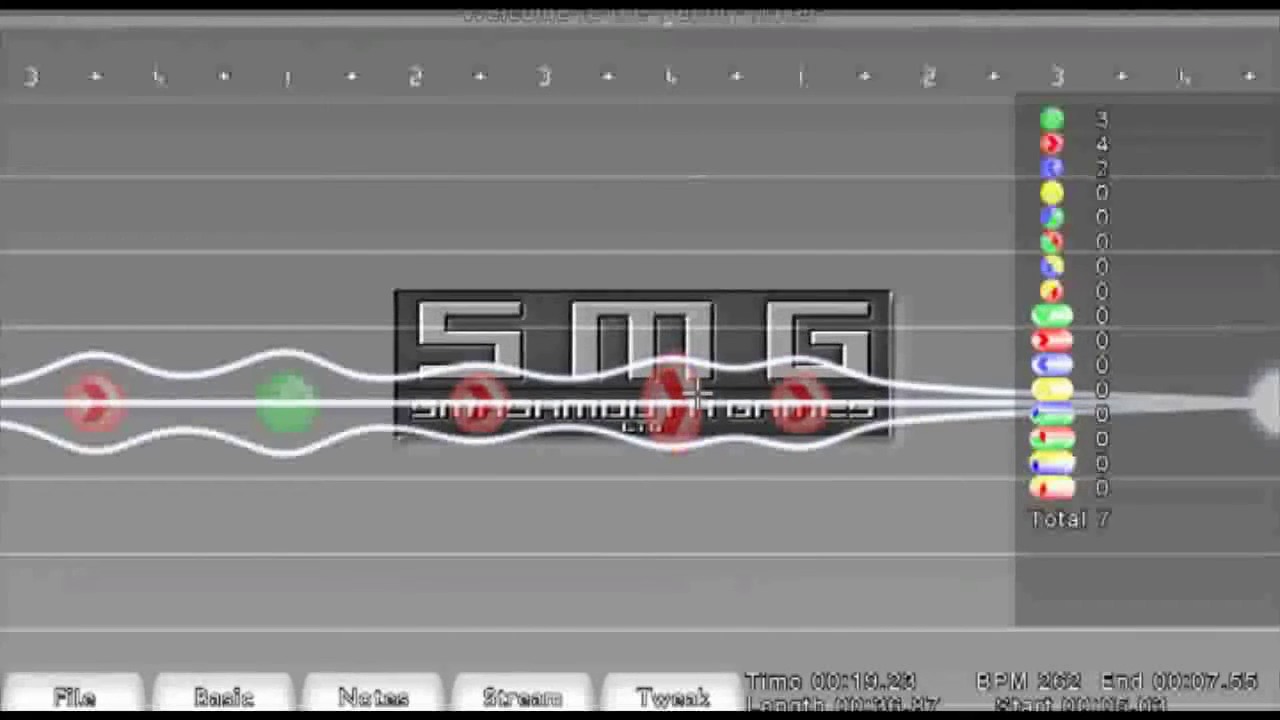
click(695, 388)
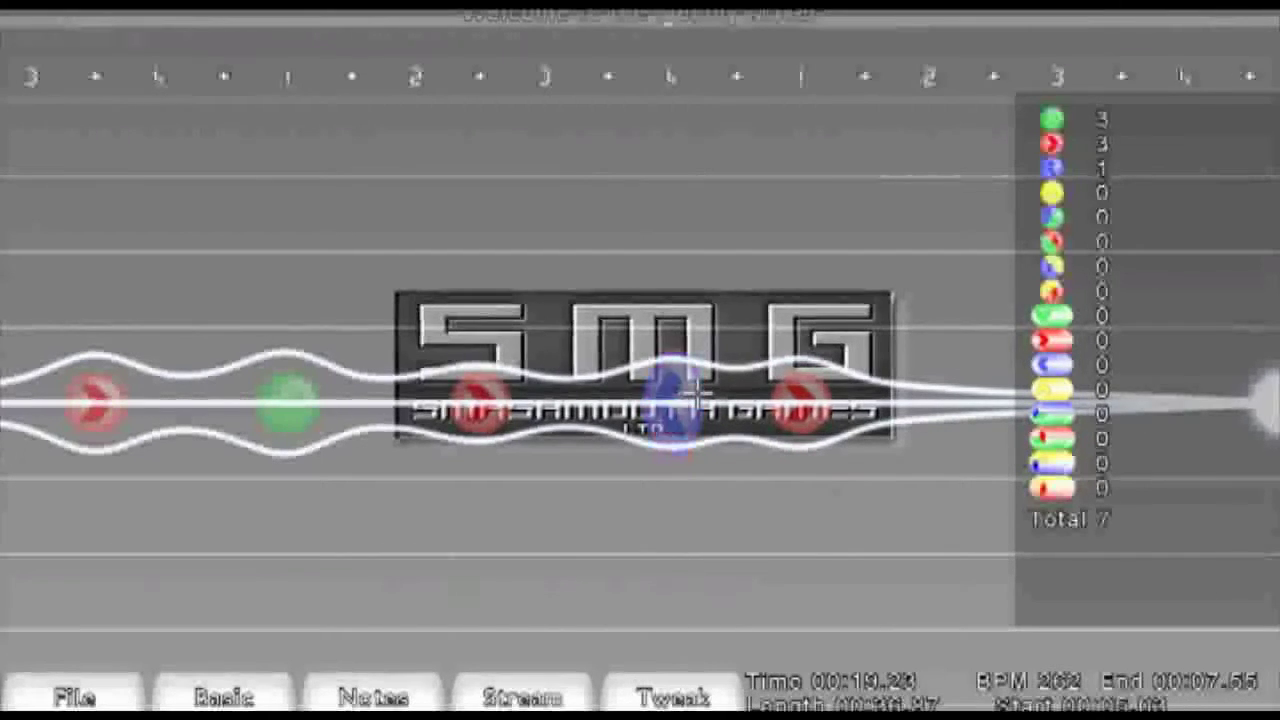
click(697, 392)
click(697, 392)
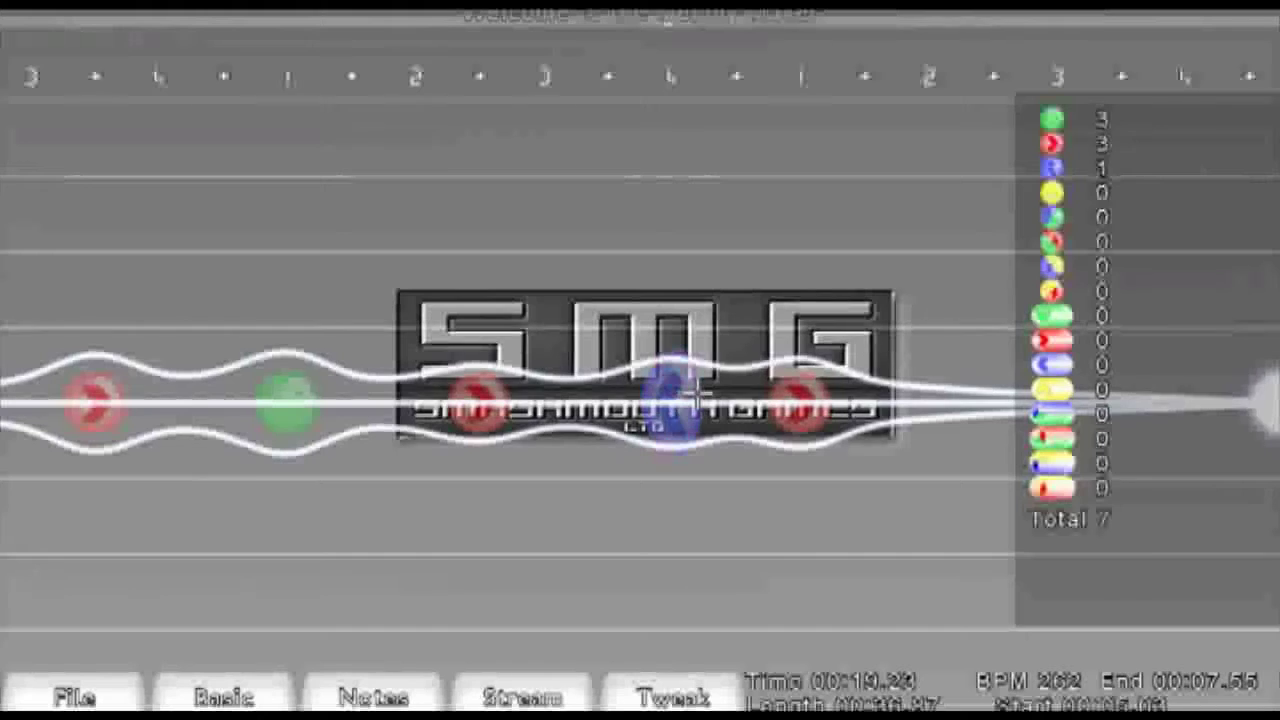
Go back over the placed notes to the Ongaku start marker and hide the note counts
click(740, 400)
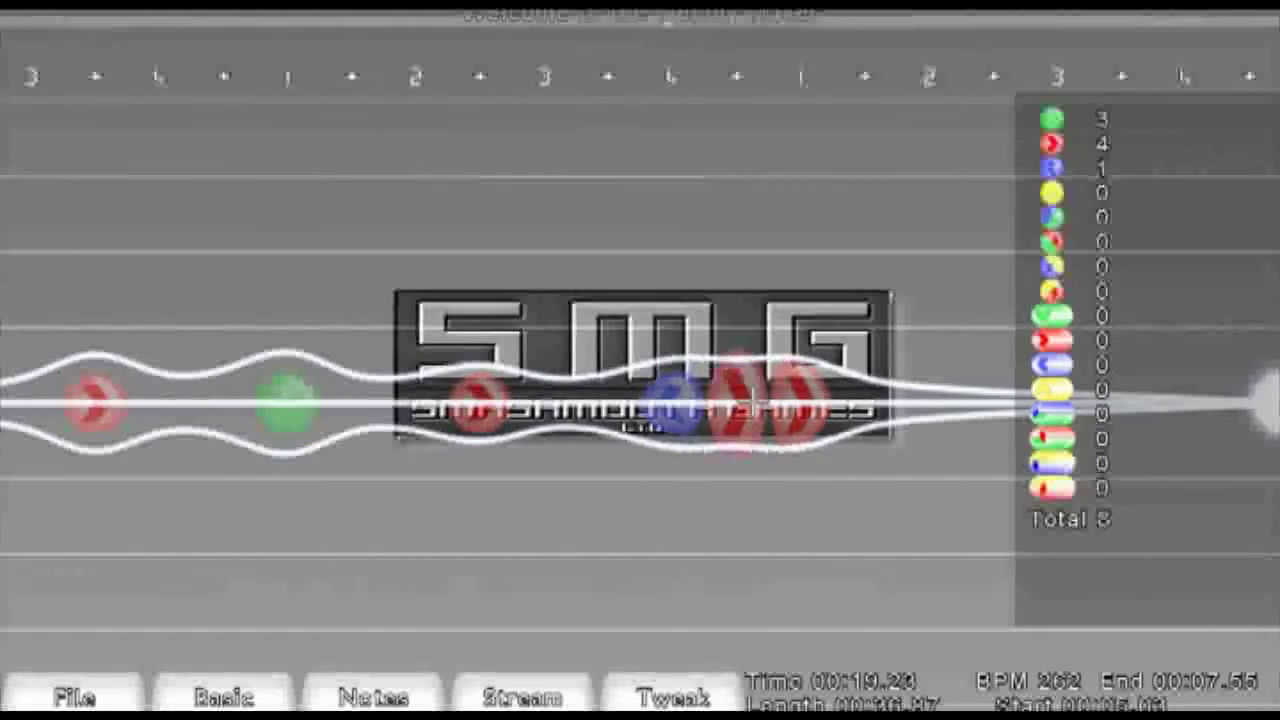
right_click(753, 400)
scroll(753, 400, down, 1)
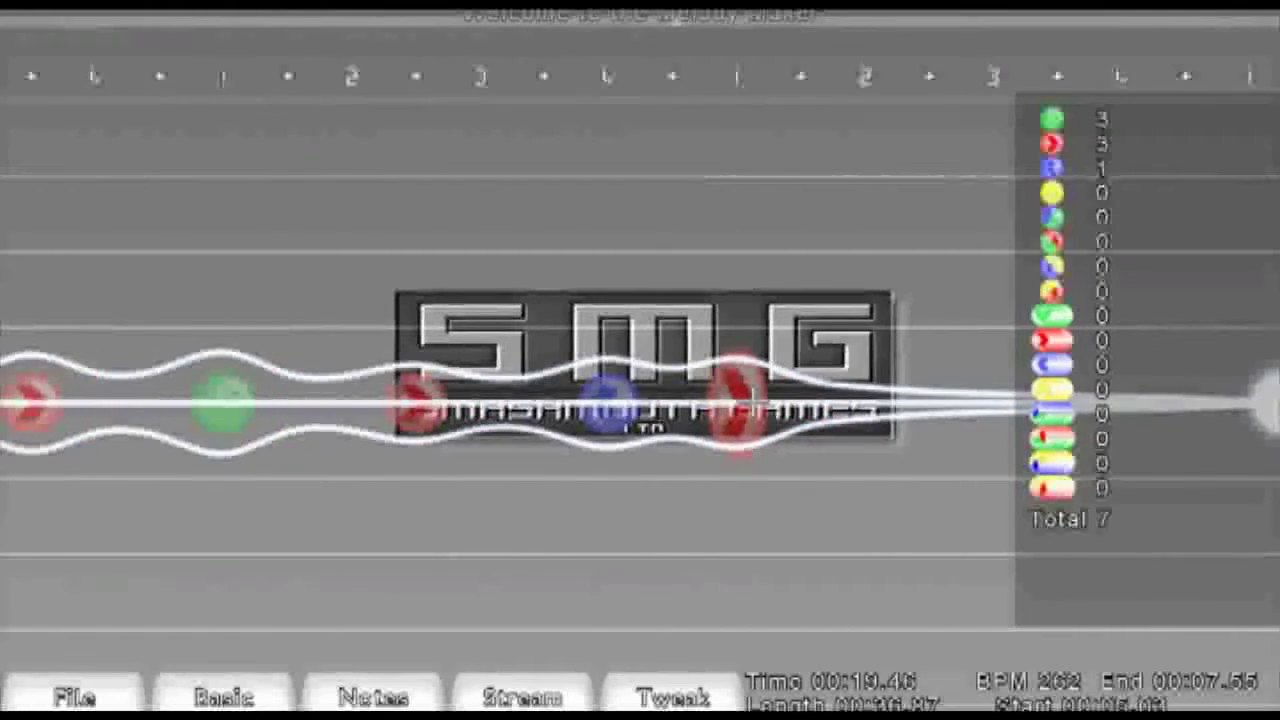
scroll(753, 400, up, 7)
click(745, 400)
right_click(750, 398)
scroll(750, 398, down, 2)
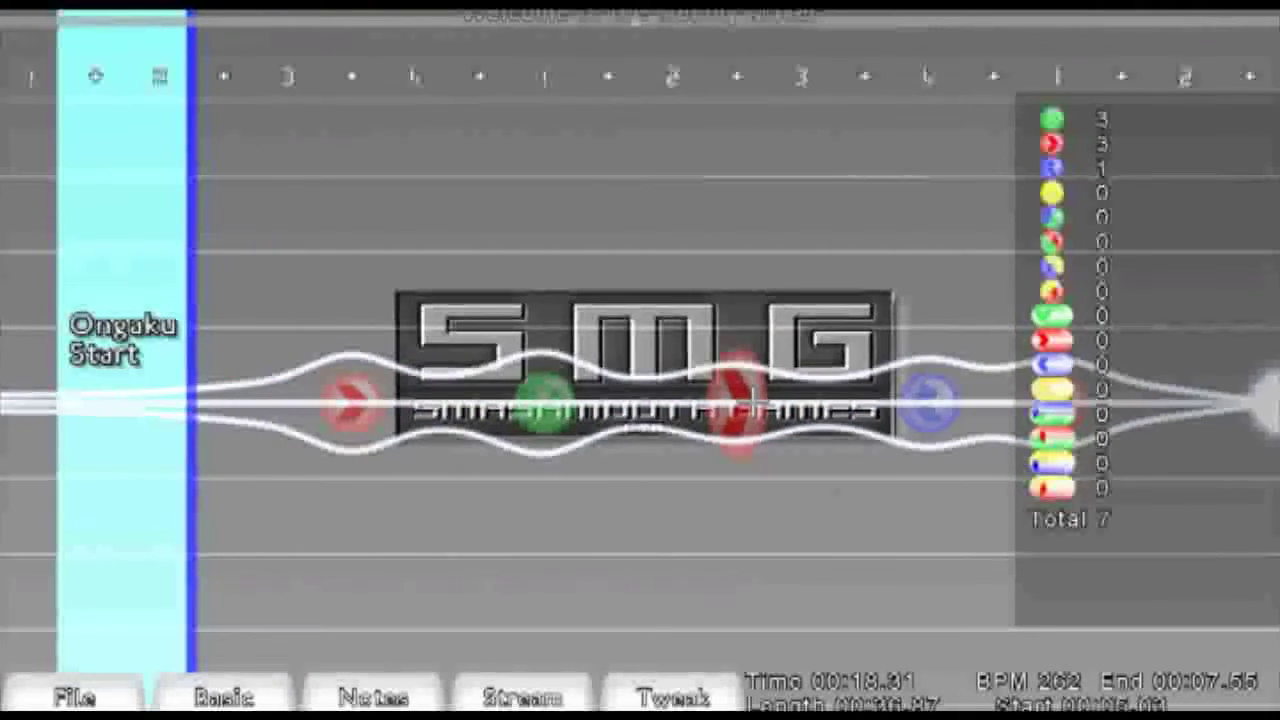
scroll(752, 400, up, 4)
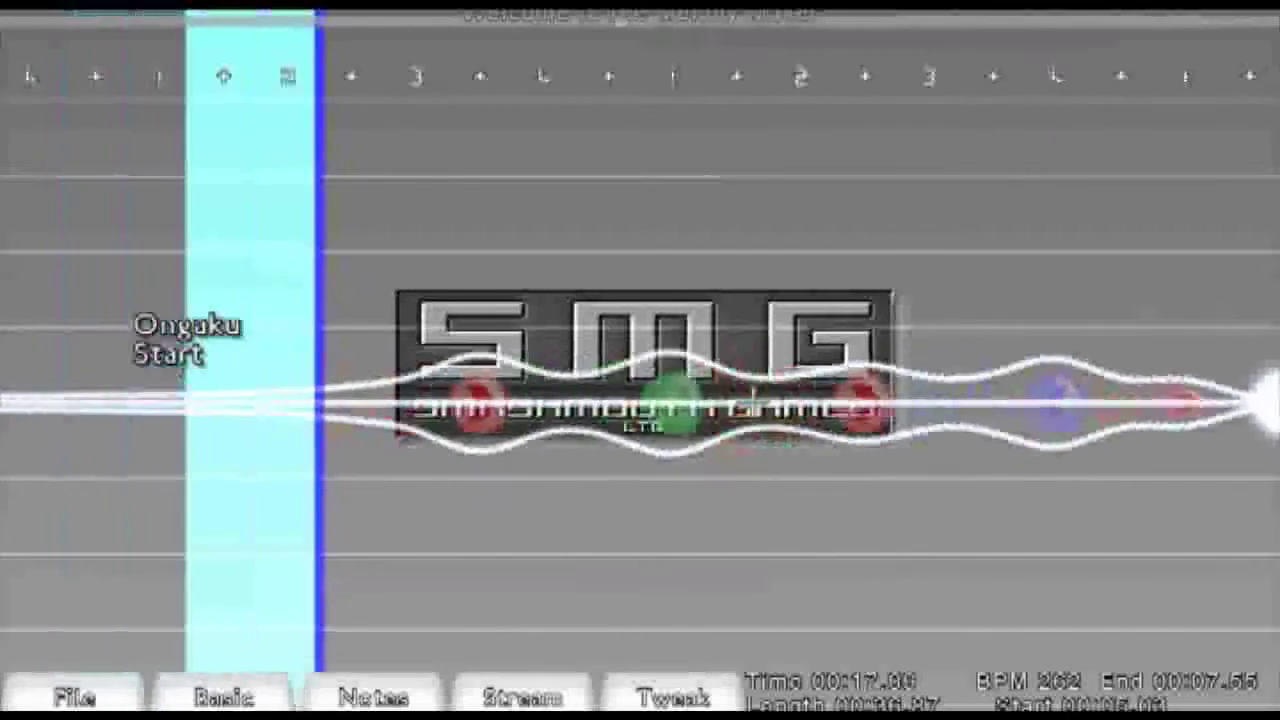
Examine the Tweak shortcuts for reshaping a selected region, and close the list
click(672, 697)
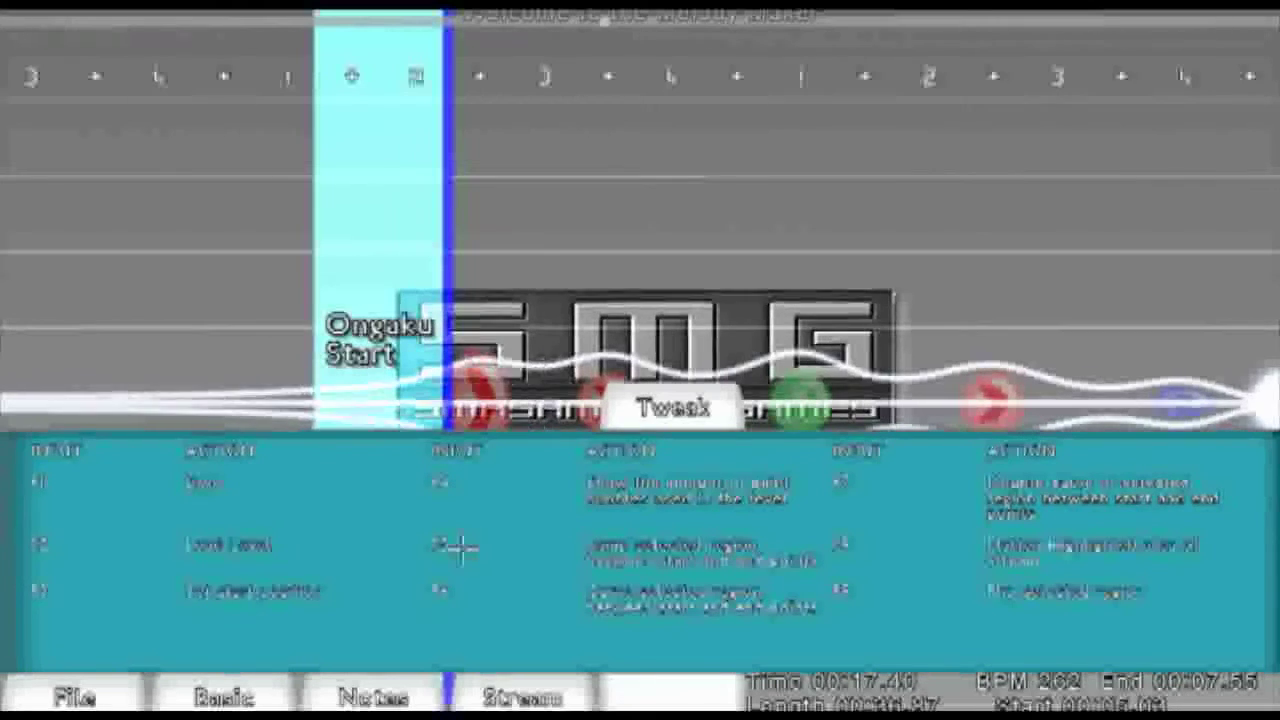
click(676, 402)
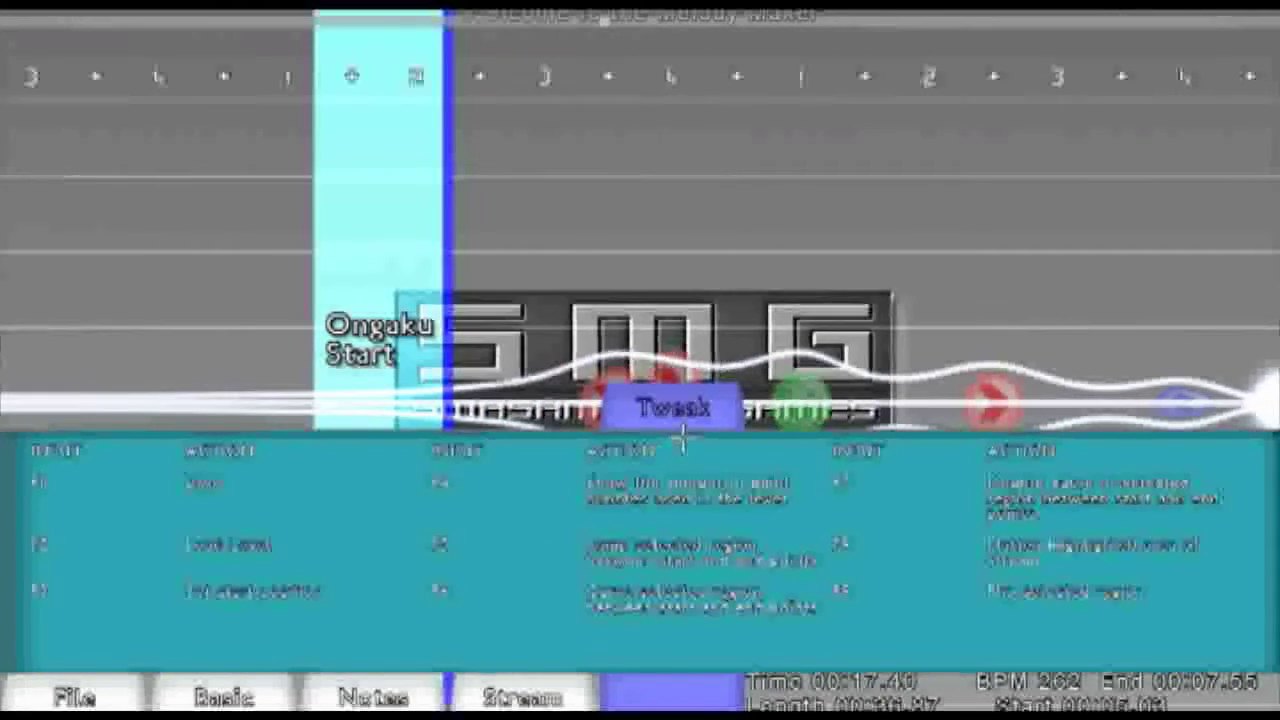
click(680, 430)
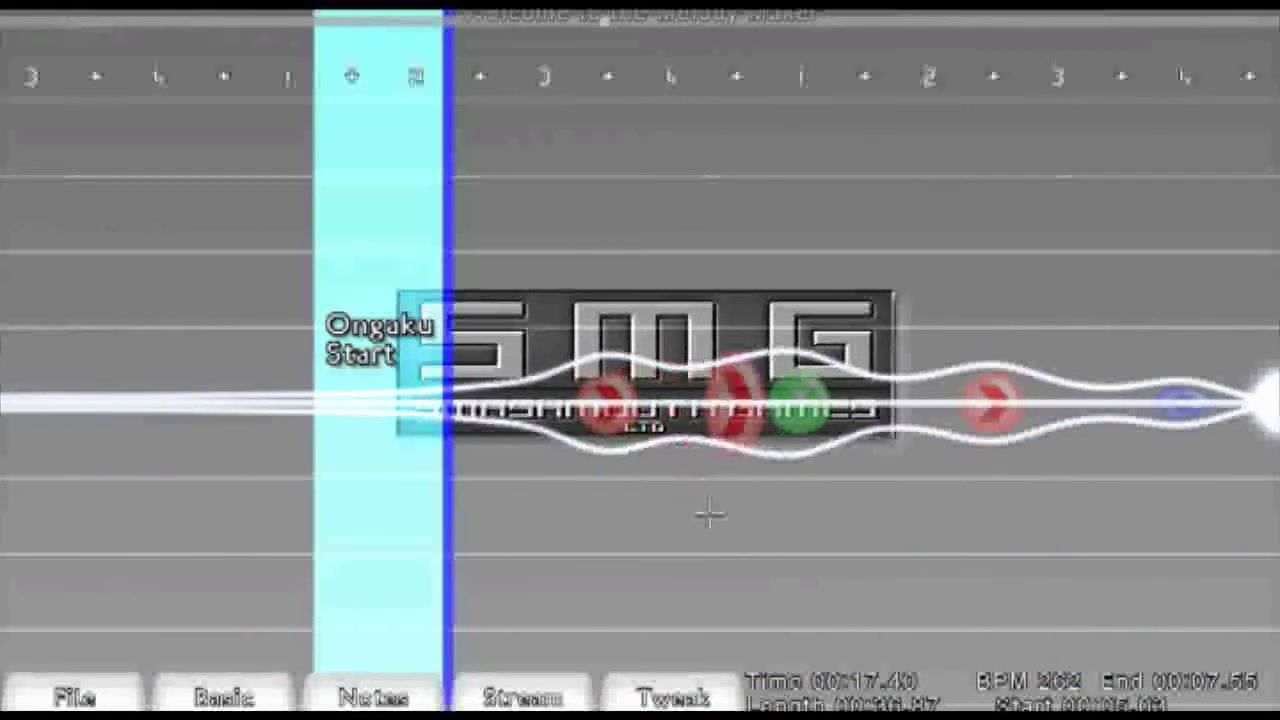
Cycle the green note on the 1 after the start marker through the note colours and back to green
scroll(670, 432, down, 3)
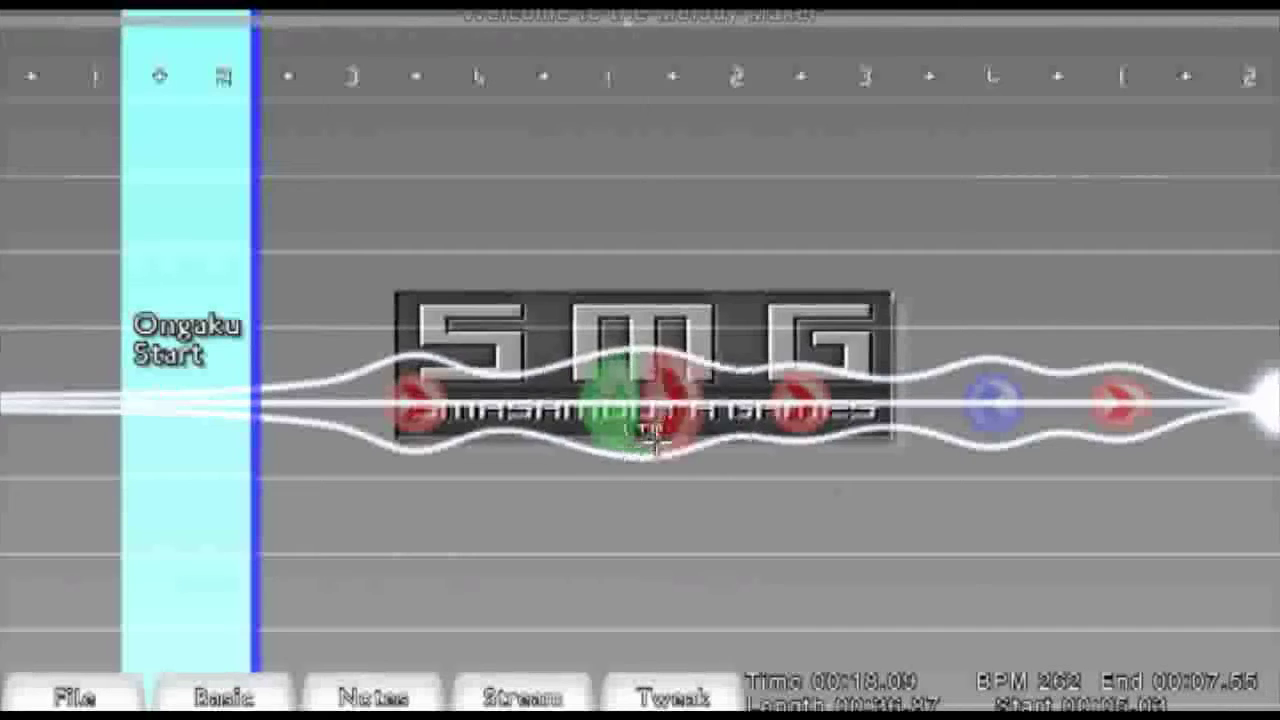
click(605, 428)
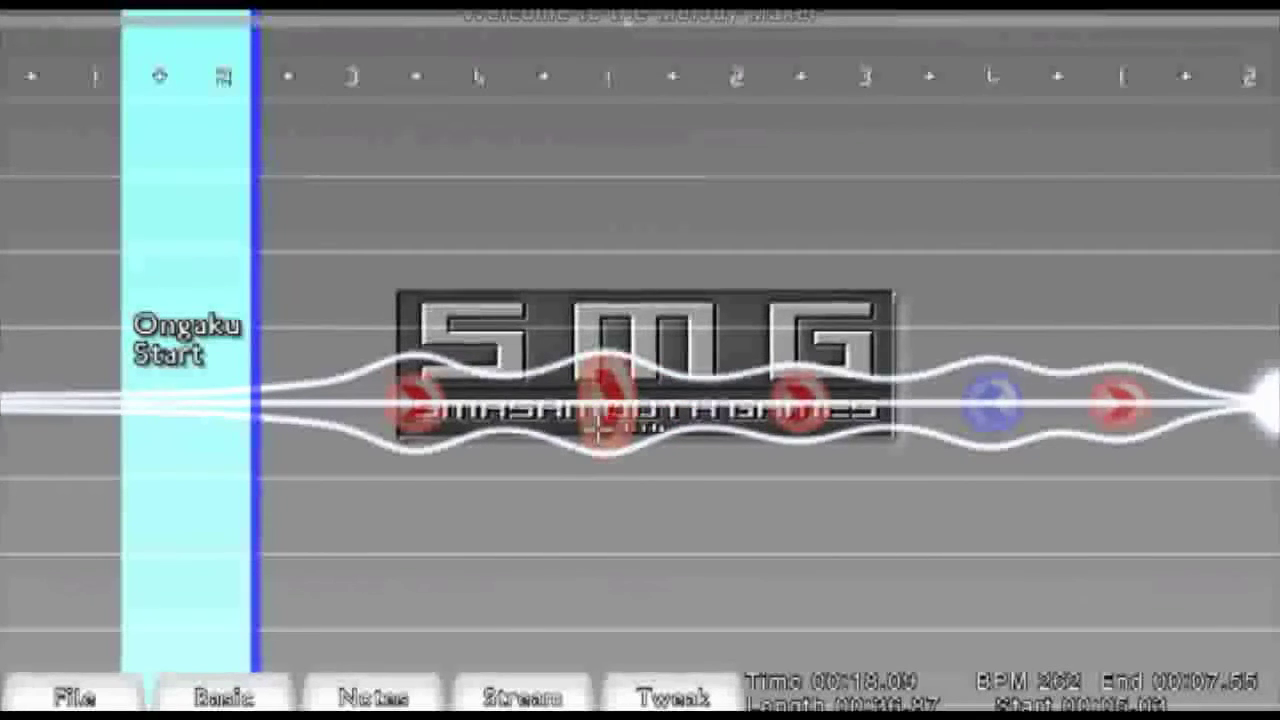
click(597, 428)
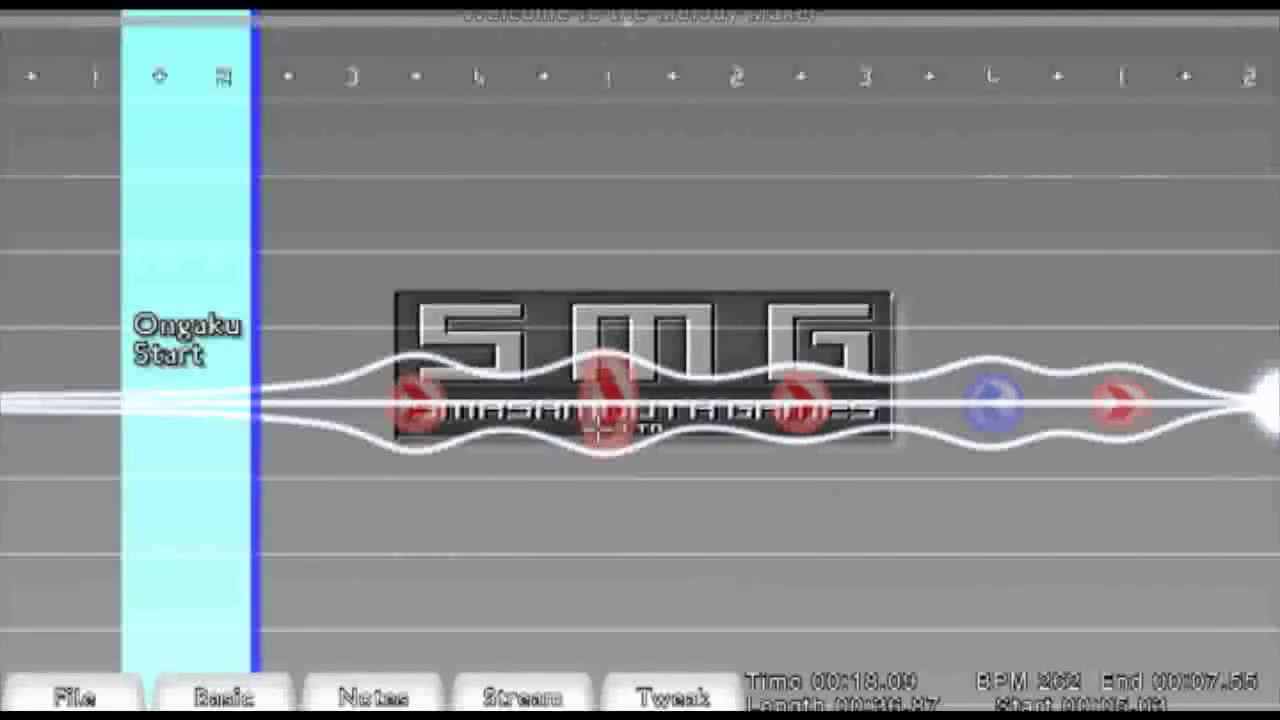
click(597, 405)
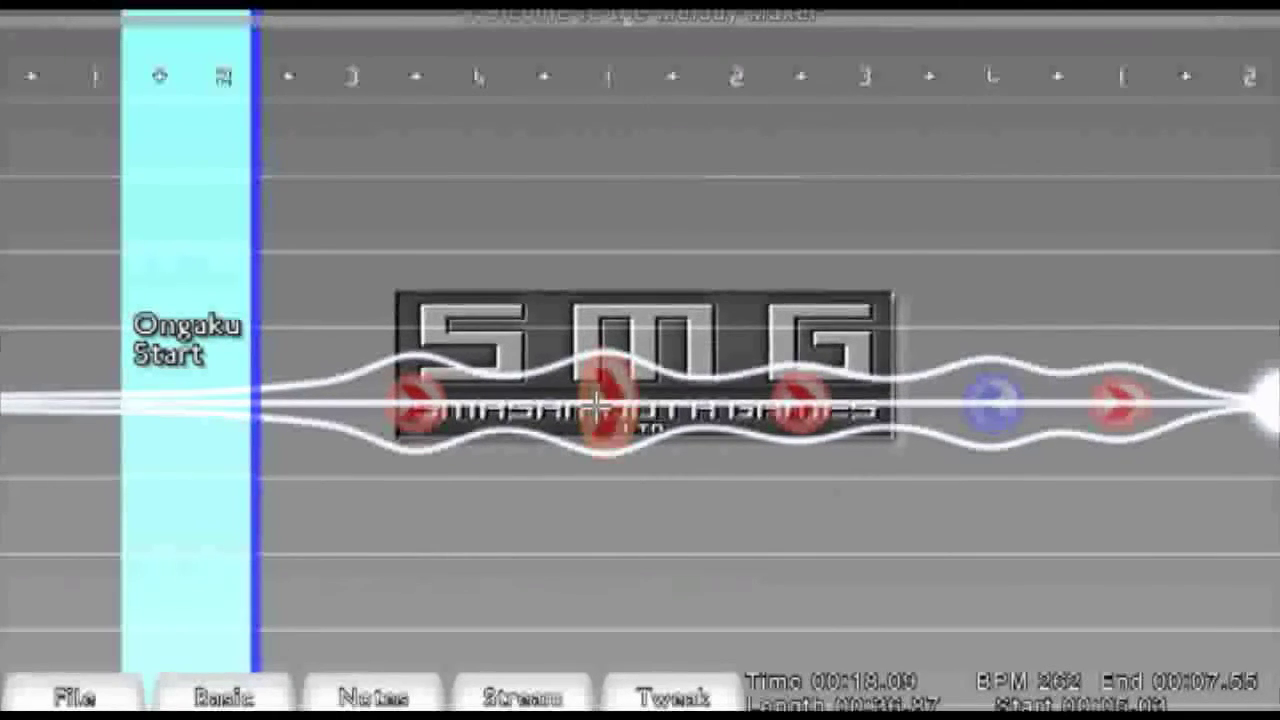
click(597, 405)
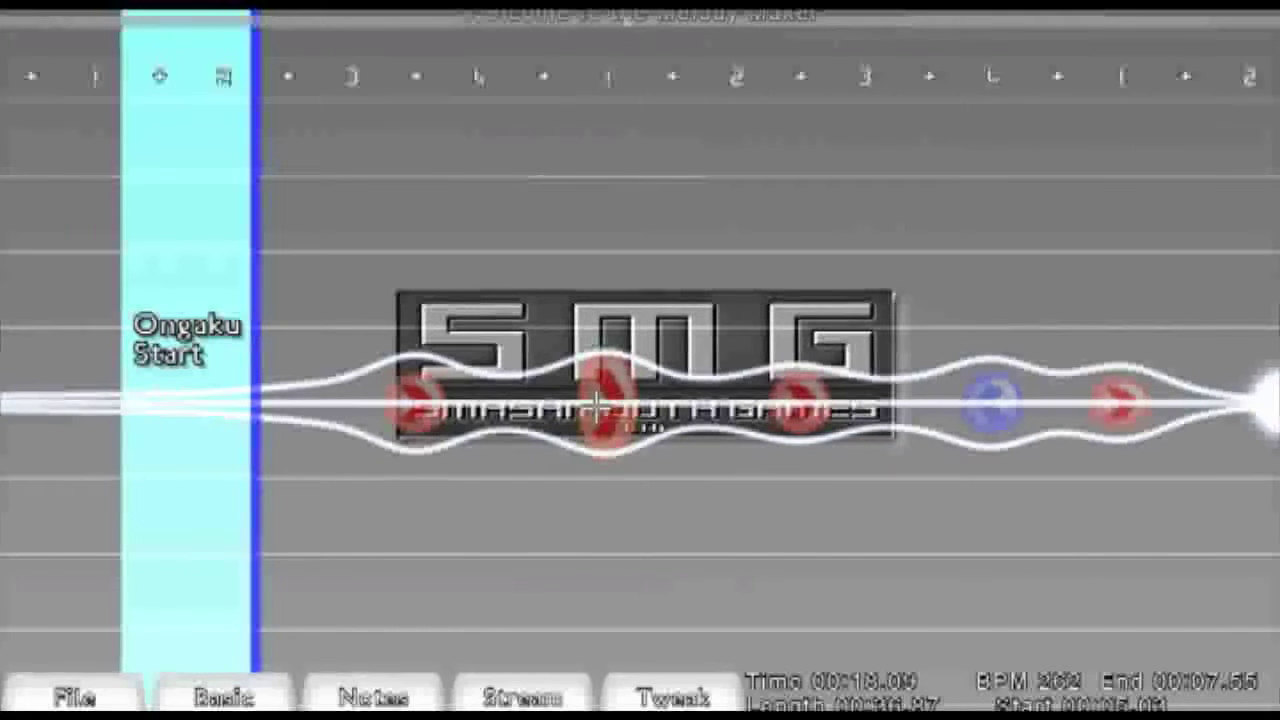
click(597, 405)
click(597, 405)
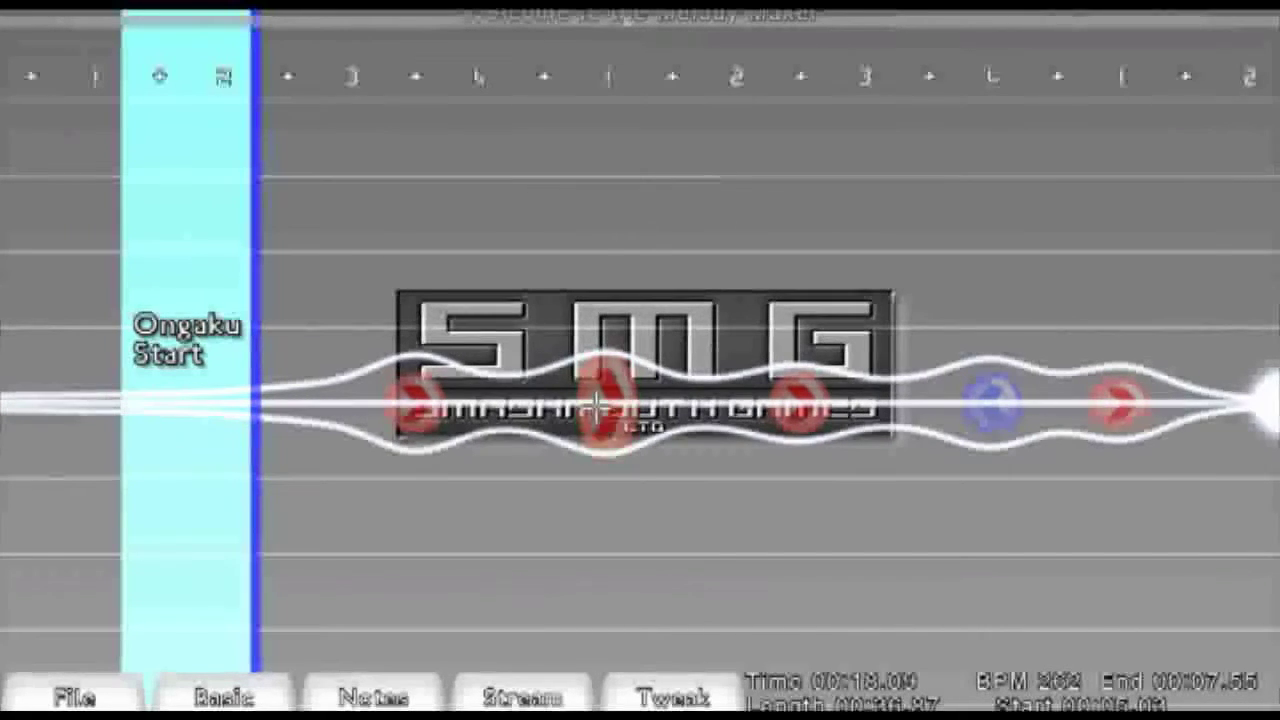
click(597, 405)
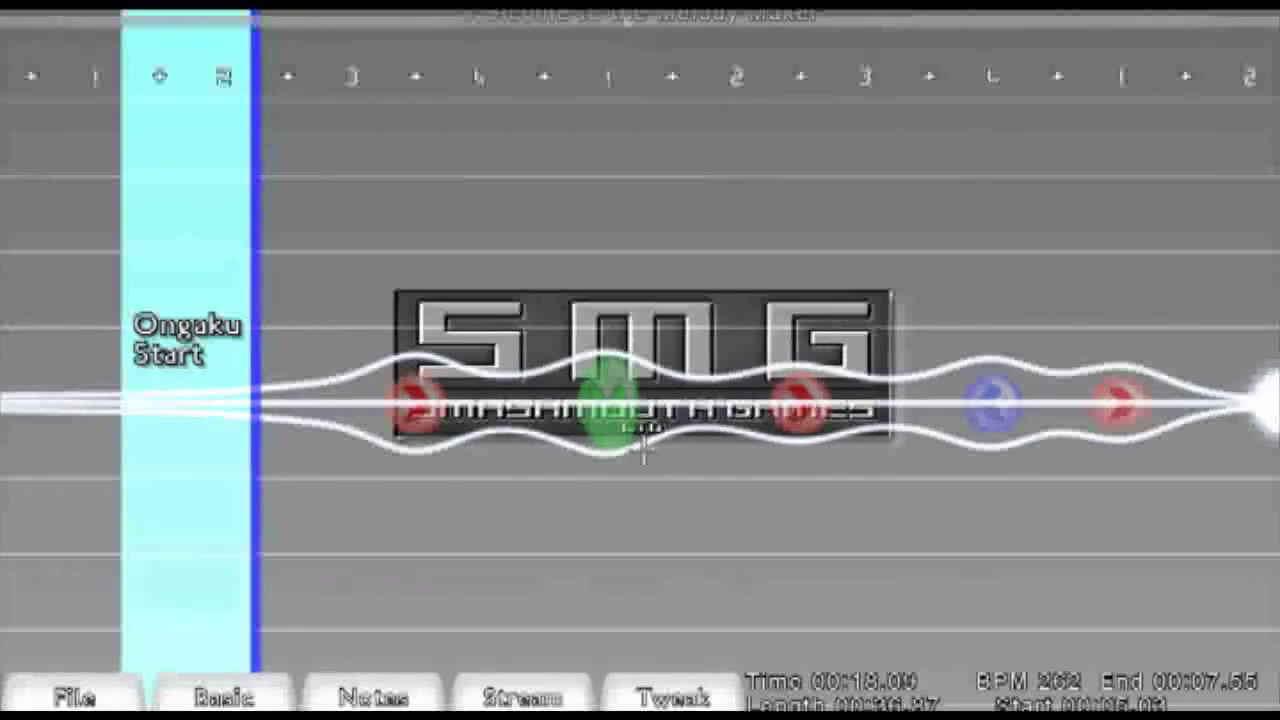
Raise the stream at the green note on the 1 and slope the points on both sides towards the neighbouring red notes
click(605, 400)
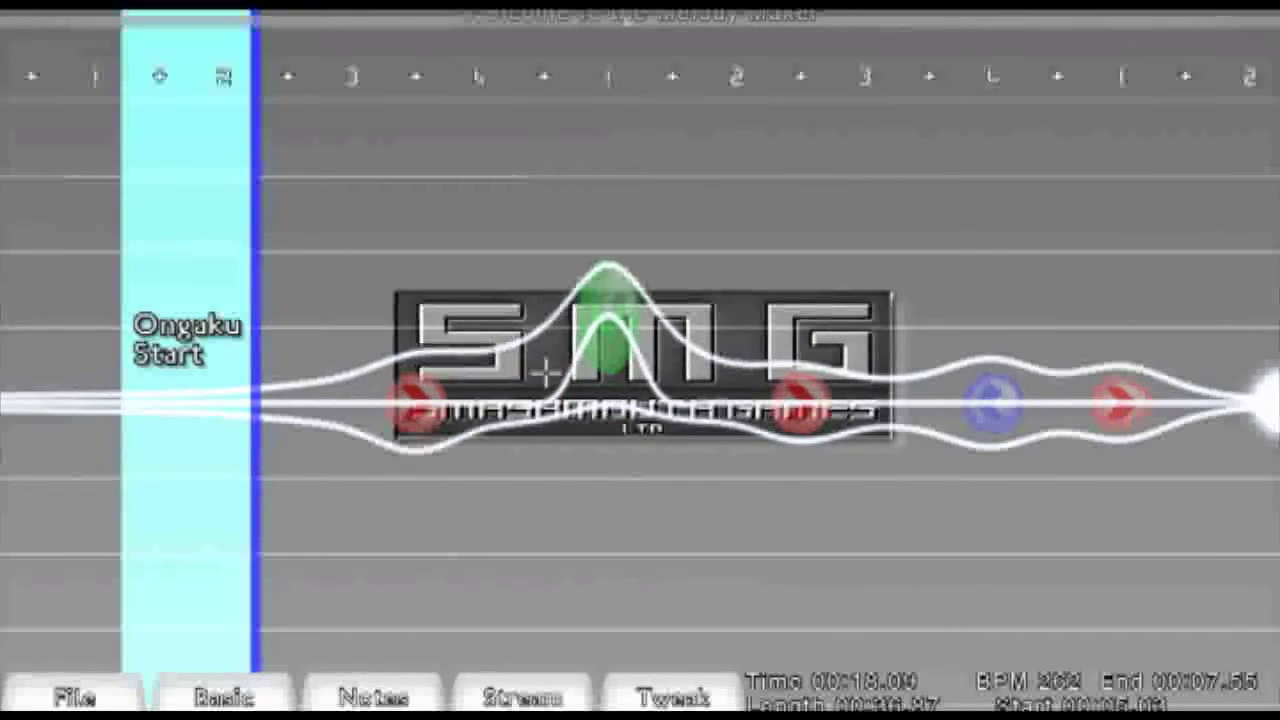
click(483, 400)
click(655, 368)
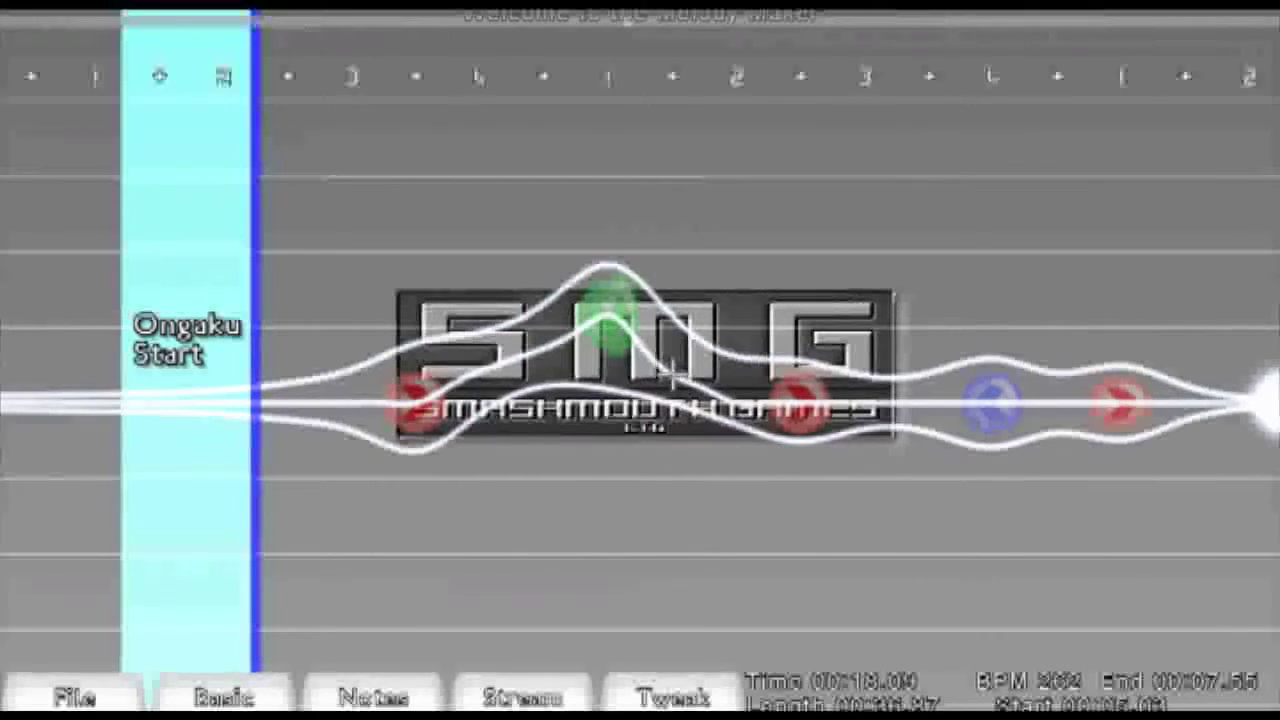
drag(723, 382, 718, 361)
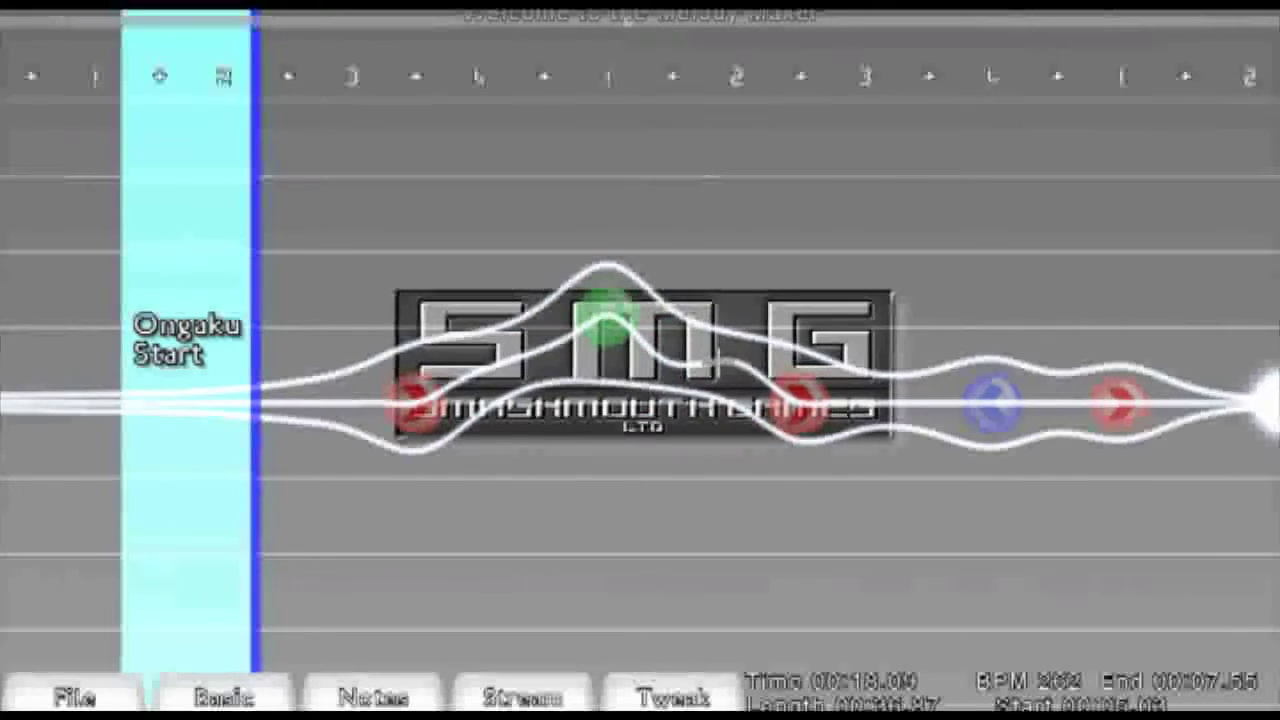
click(710, 357)
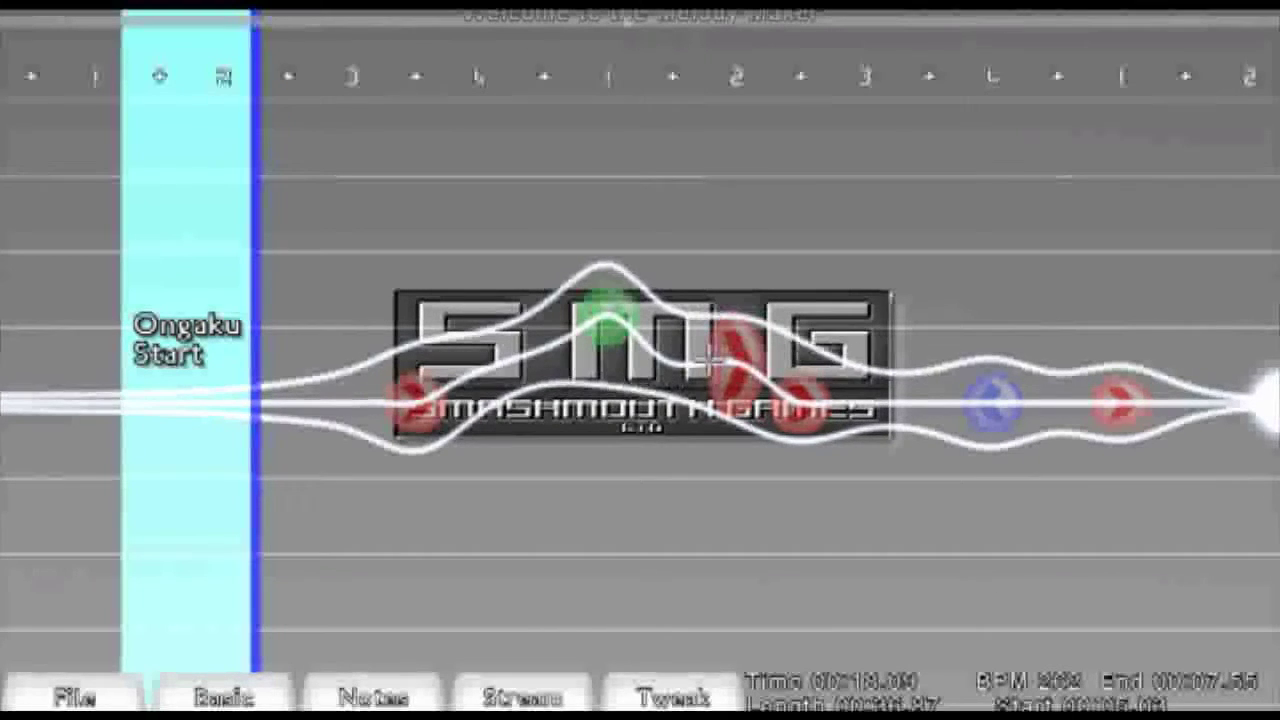
right_click(710, 358)
click(689, 355)
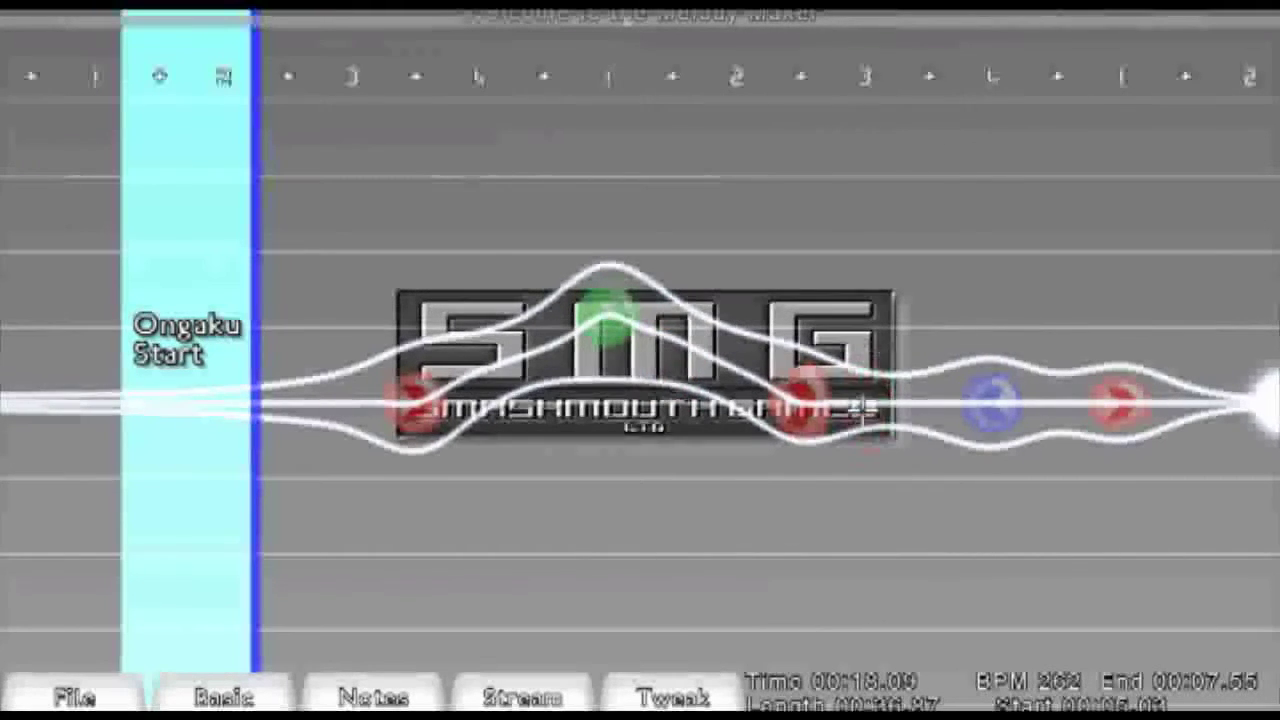
Lower the stream at the blue note on the 4 and slope the preceding half beat down towards it
click(988, 470)
click(923, 440)
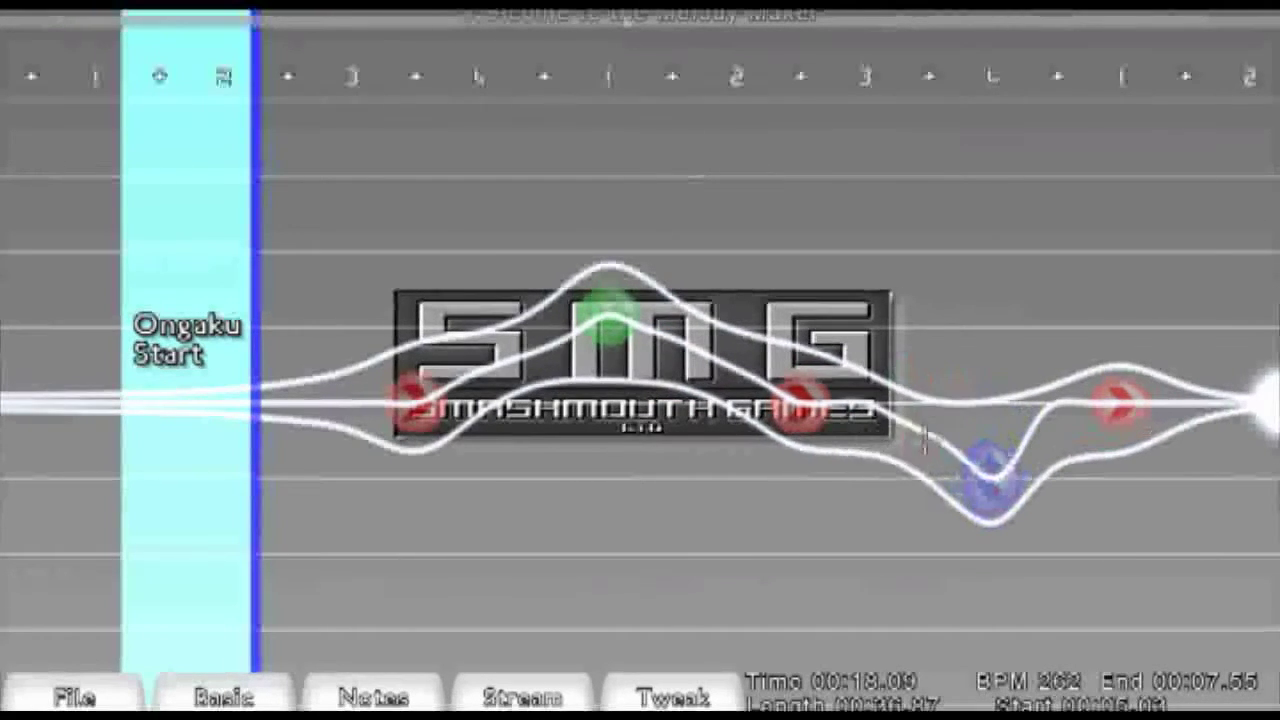
right_click(710, 463)
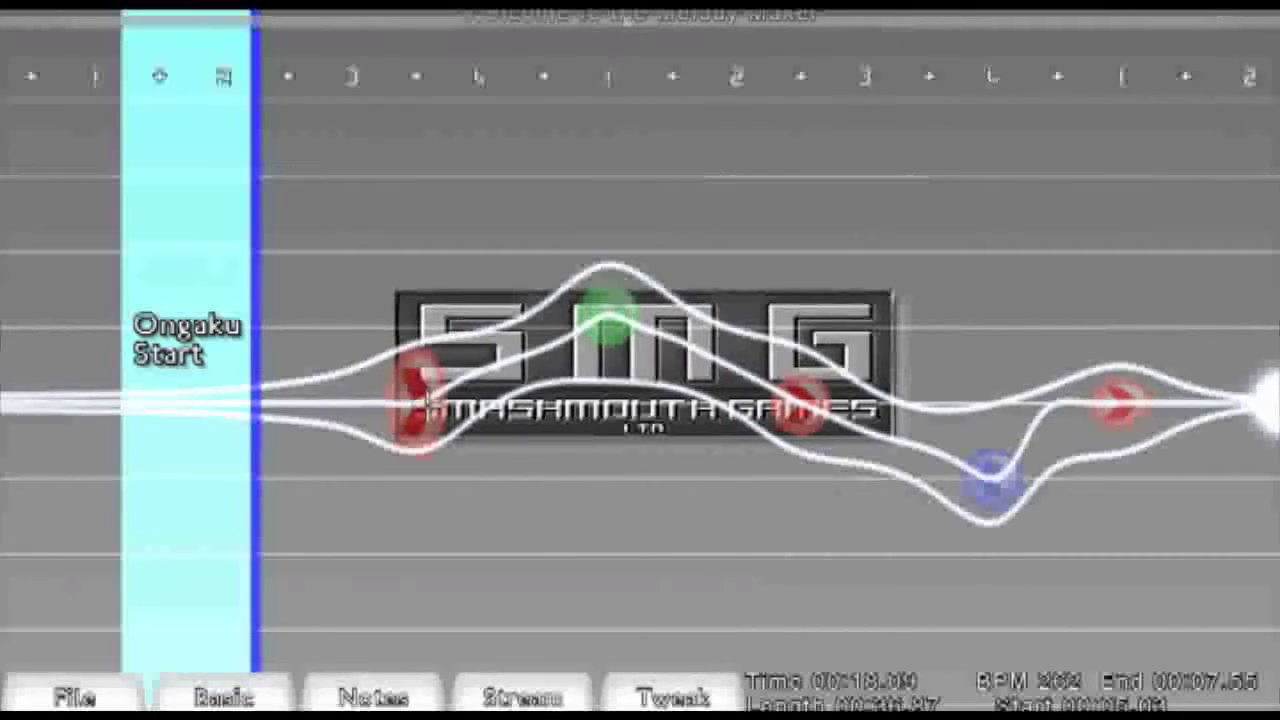
Select in turn the stretches from the first red note to the green note, to the second red note, and to the blue note
drag(425, 400, 585, 365)
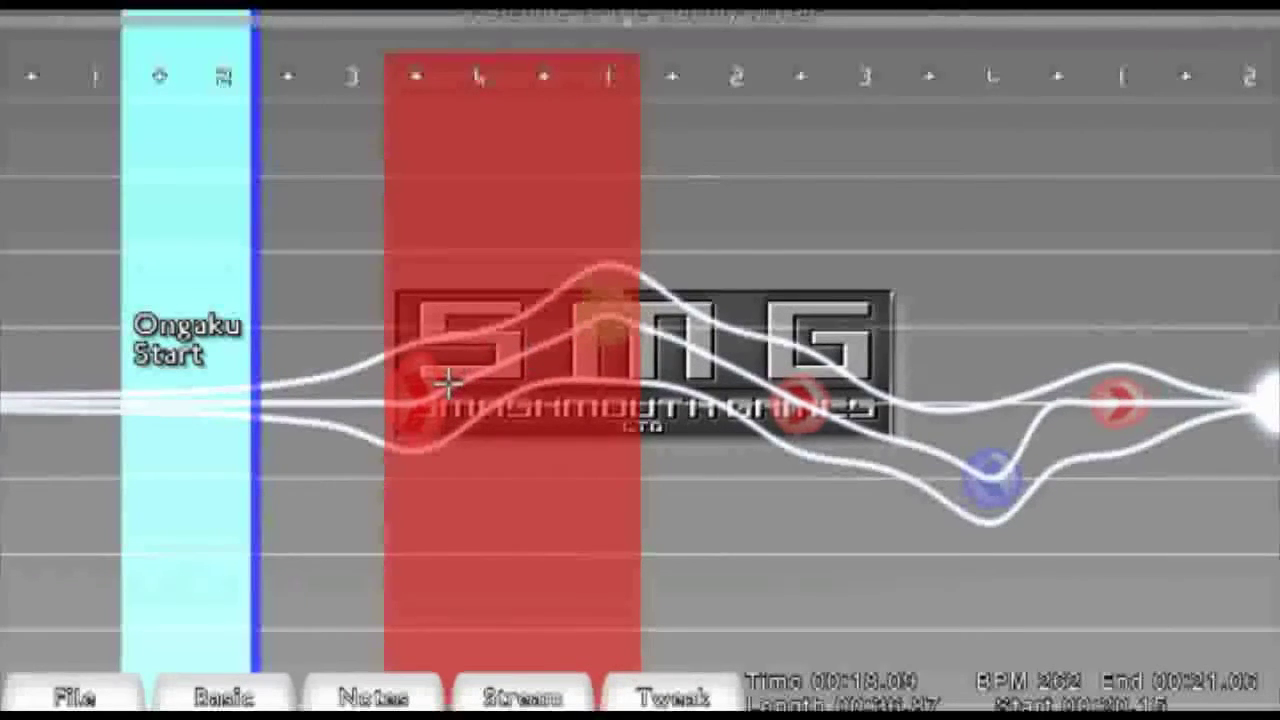
drag(635, 330, 822, 397)
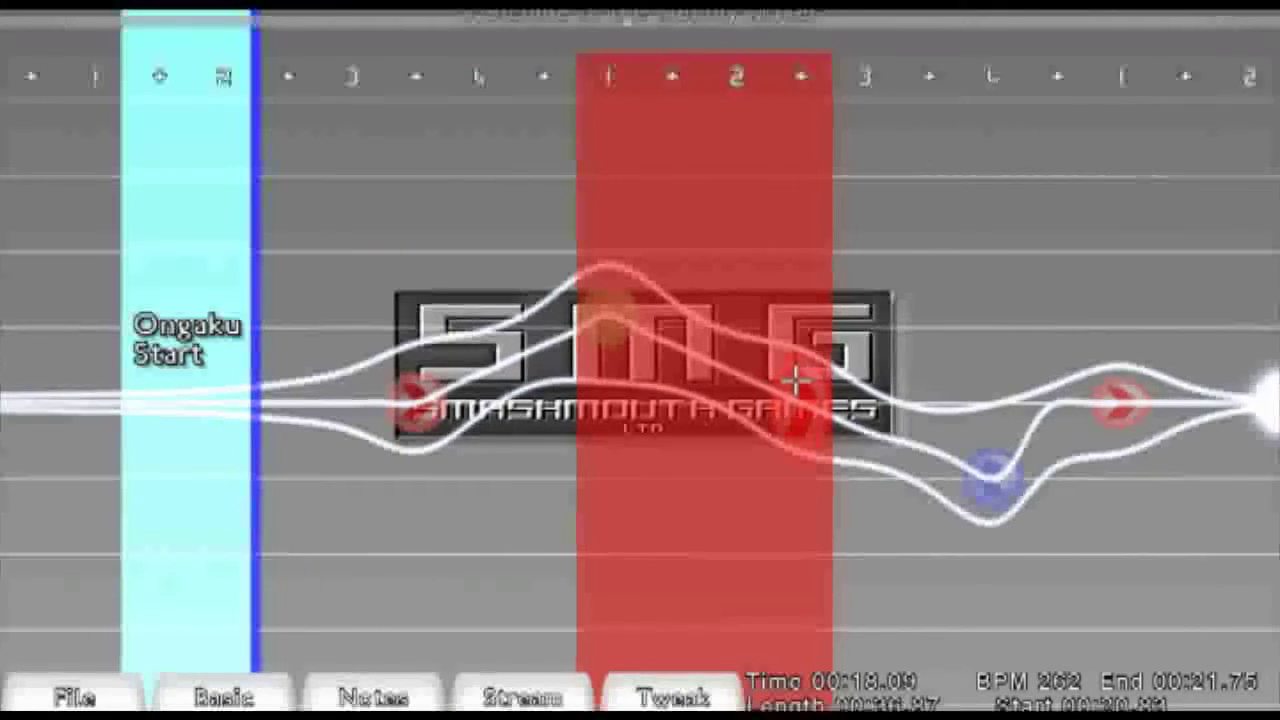
drag(797, 386, 979, 436)
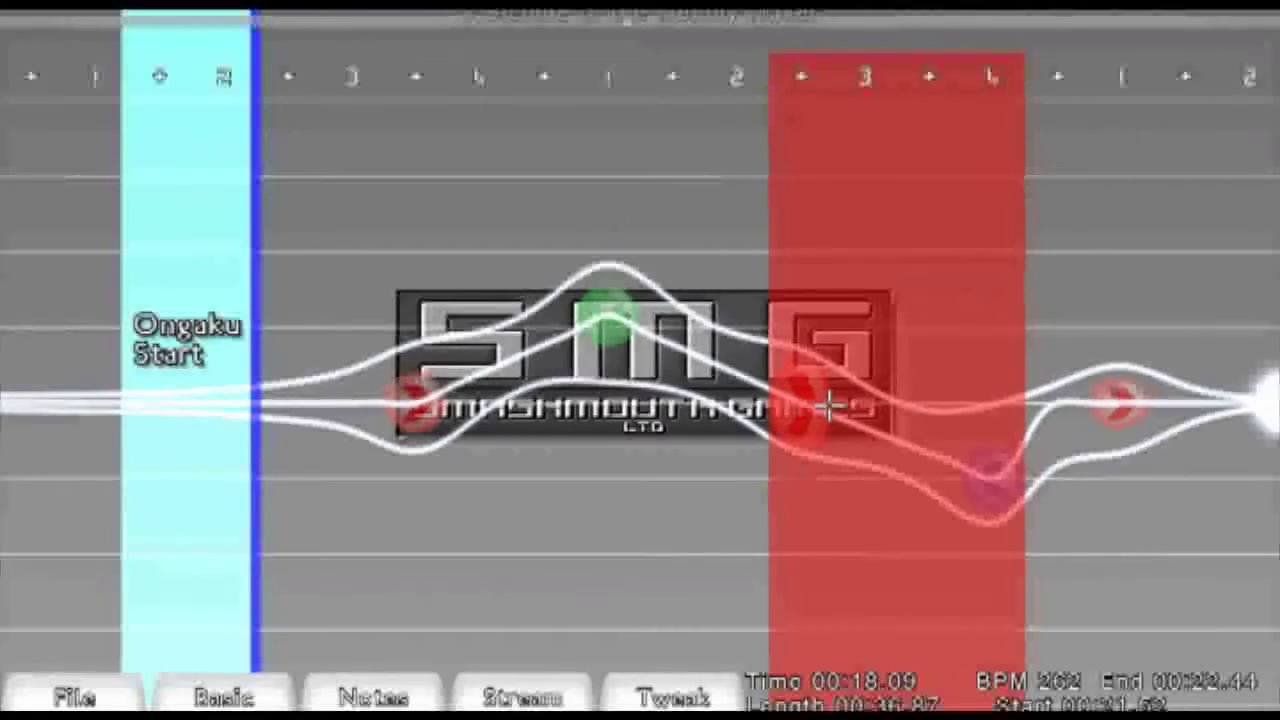
Raise the red note after the 2 near the upper grid lines, and ramp the region between it and the first red note
scroll(829, 404, up, 4)
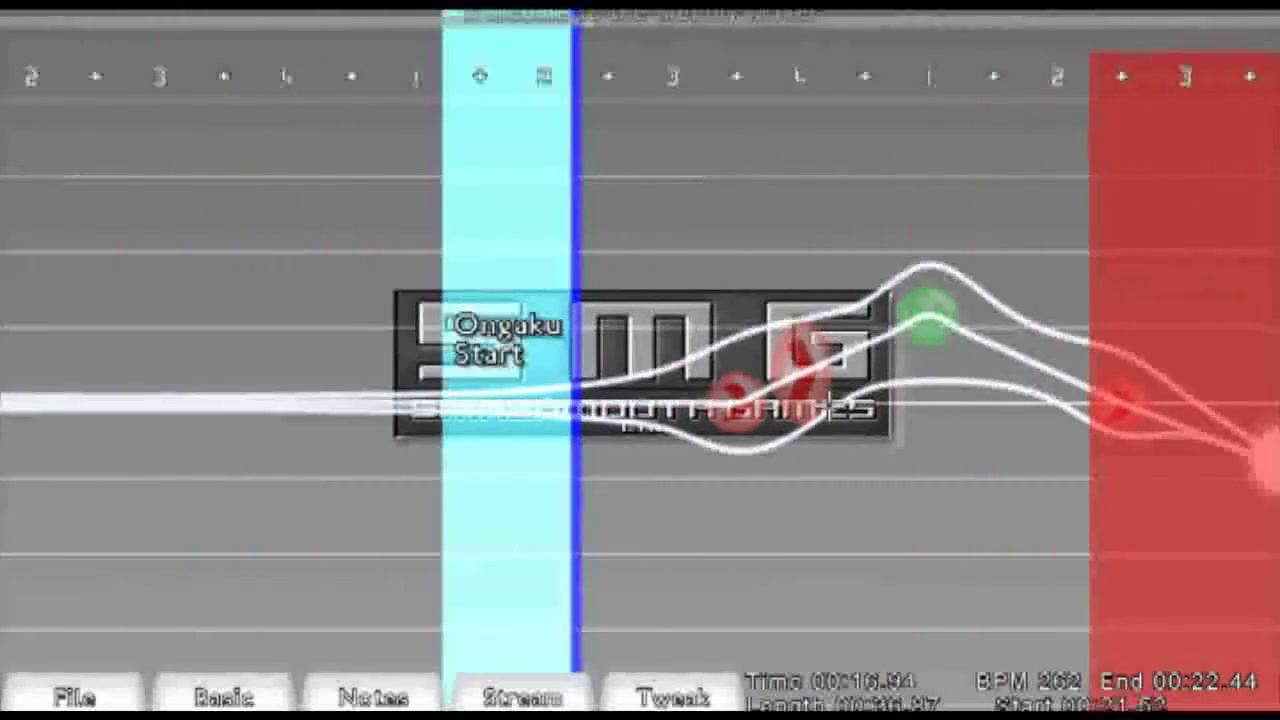
scroll(829, 404, down, 3)
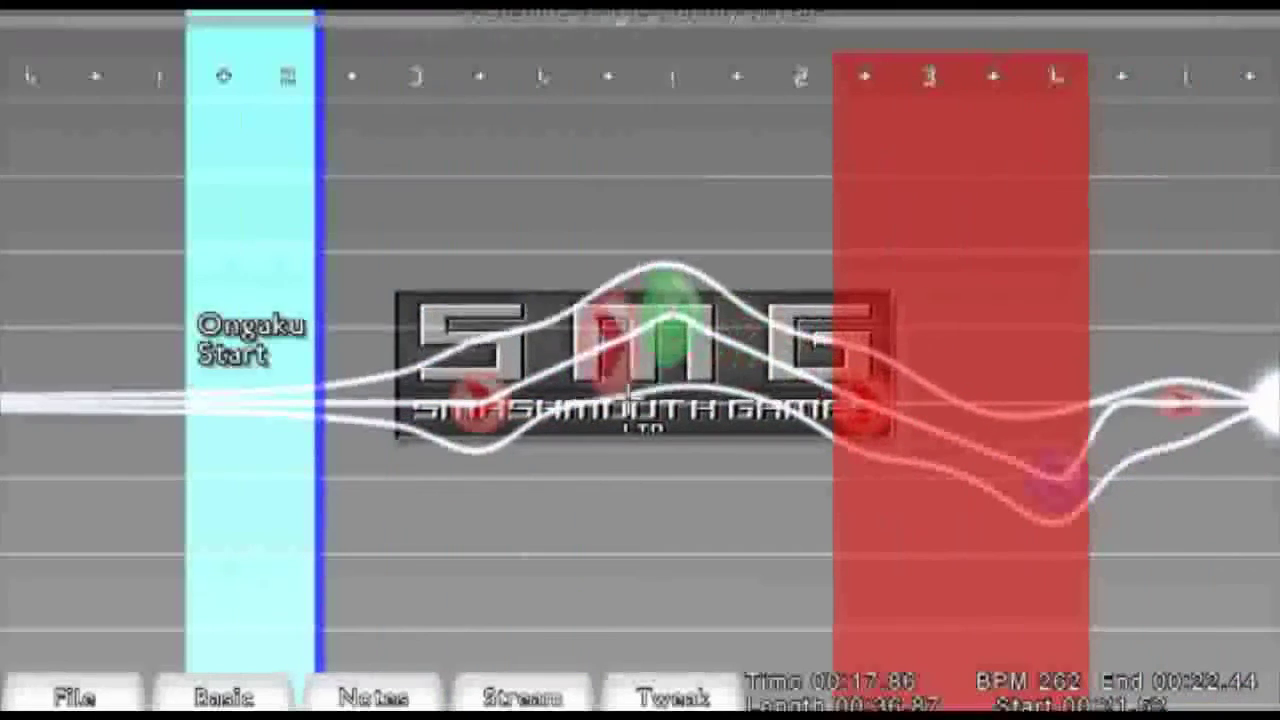
drag(849, 412, 846, 180)
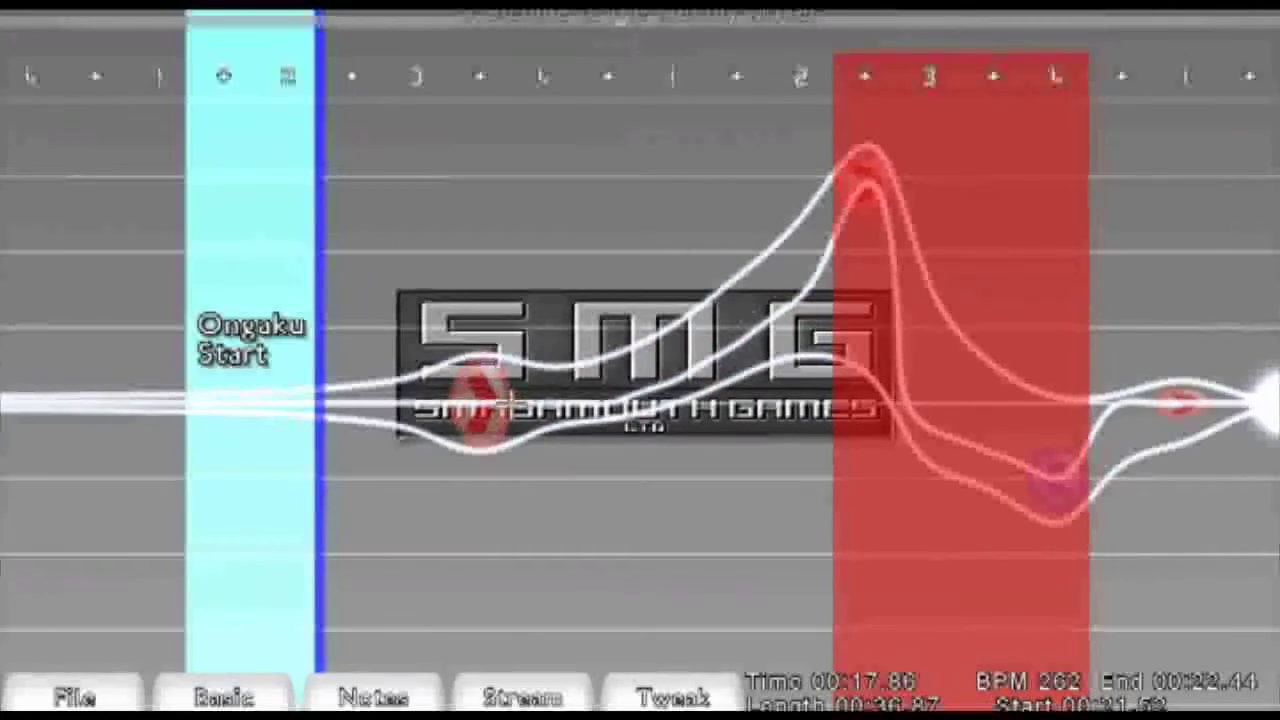
drag(570, 450, 843, 337)
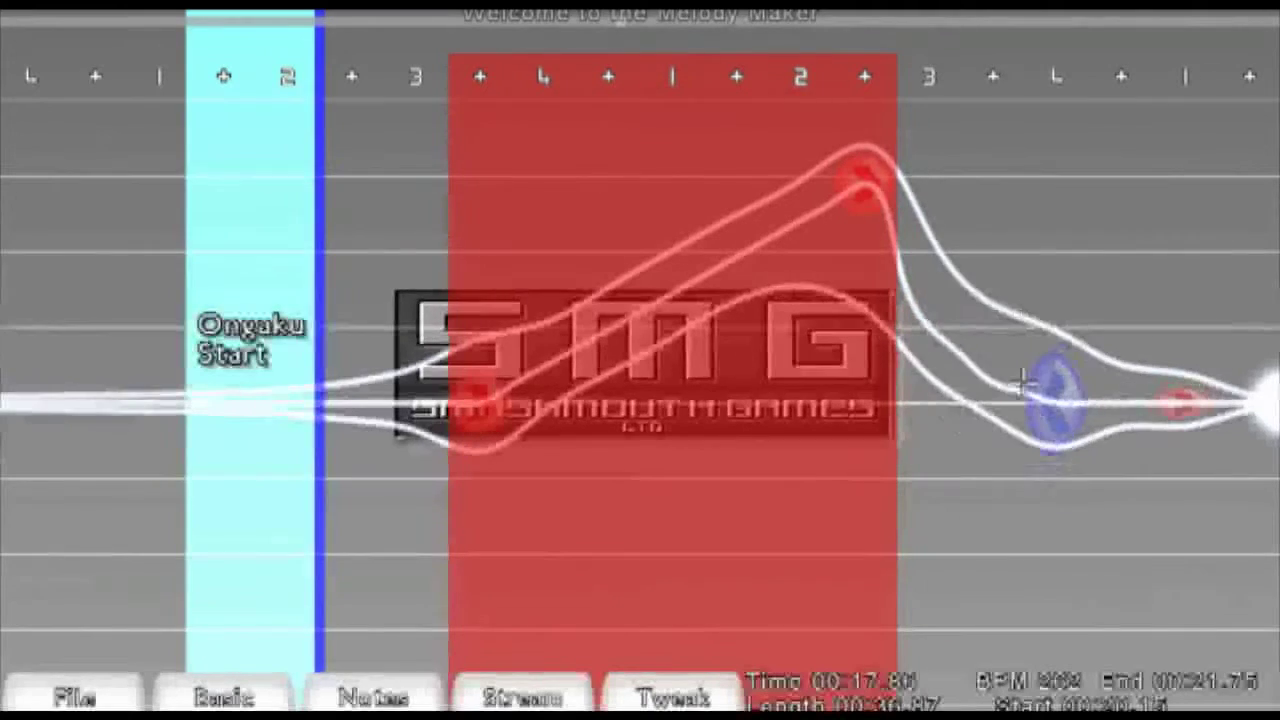
Bring the raised stream back to the centre line and clear the remaining notes from it
mouse_move(873, 192)
mouse_down()
mouse_move(860, 266)
mouse_move(866, 390)
mouse_up()
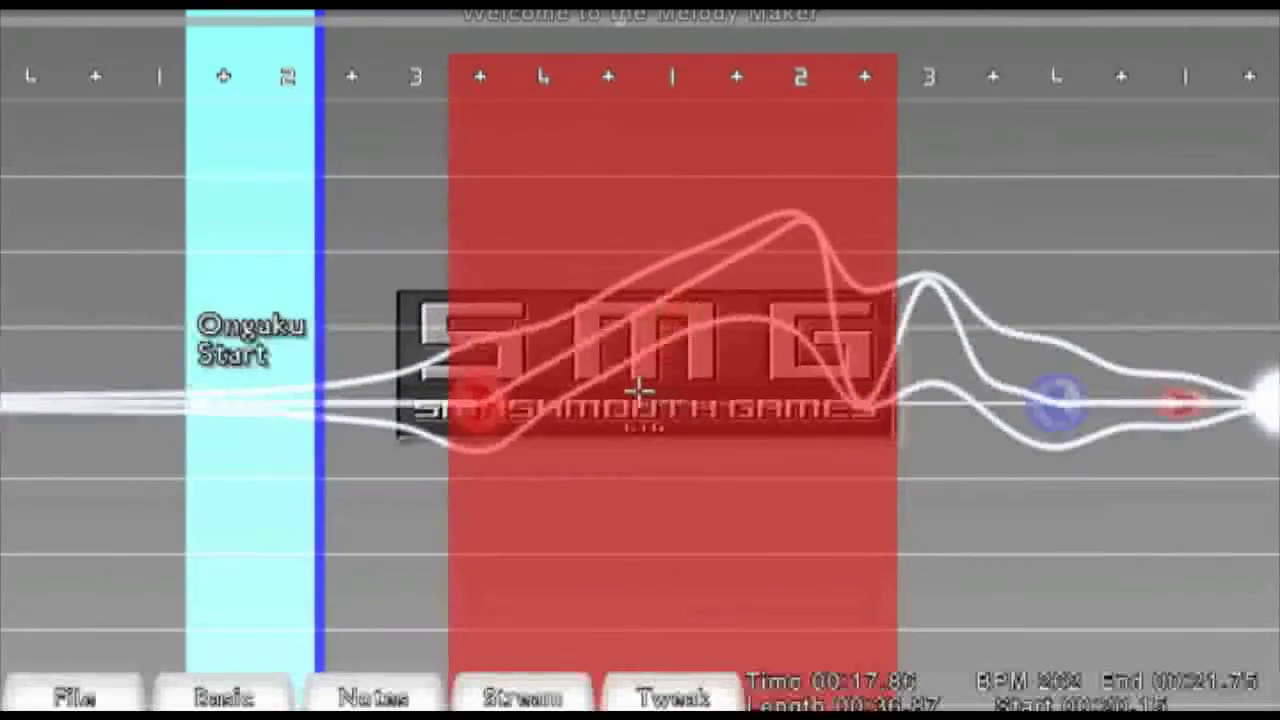
drag(484, 397, 528, 405)
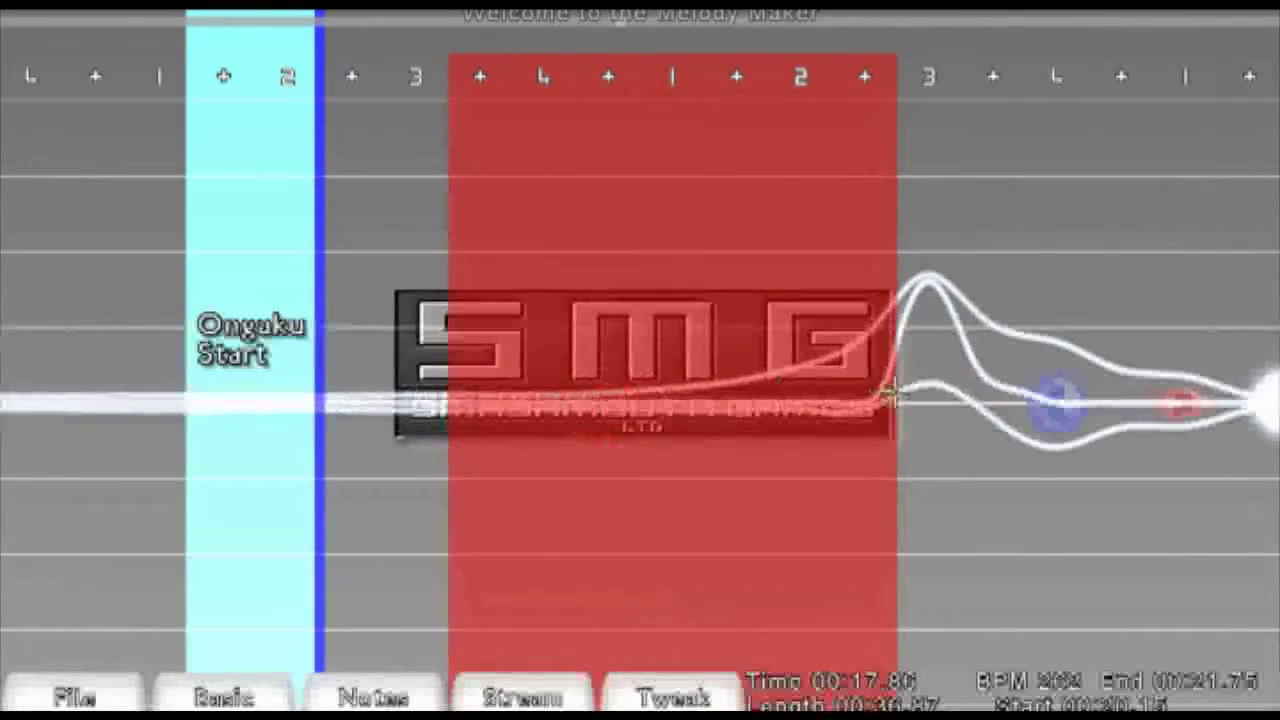
drag(890, 393, 973, 403)
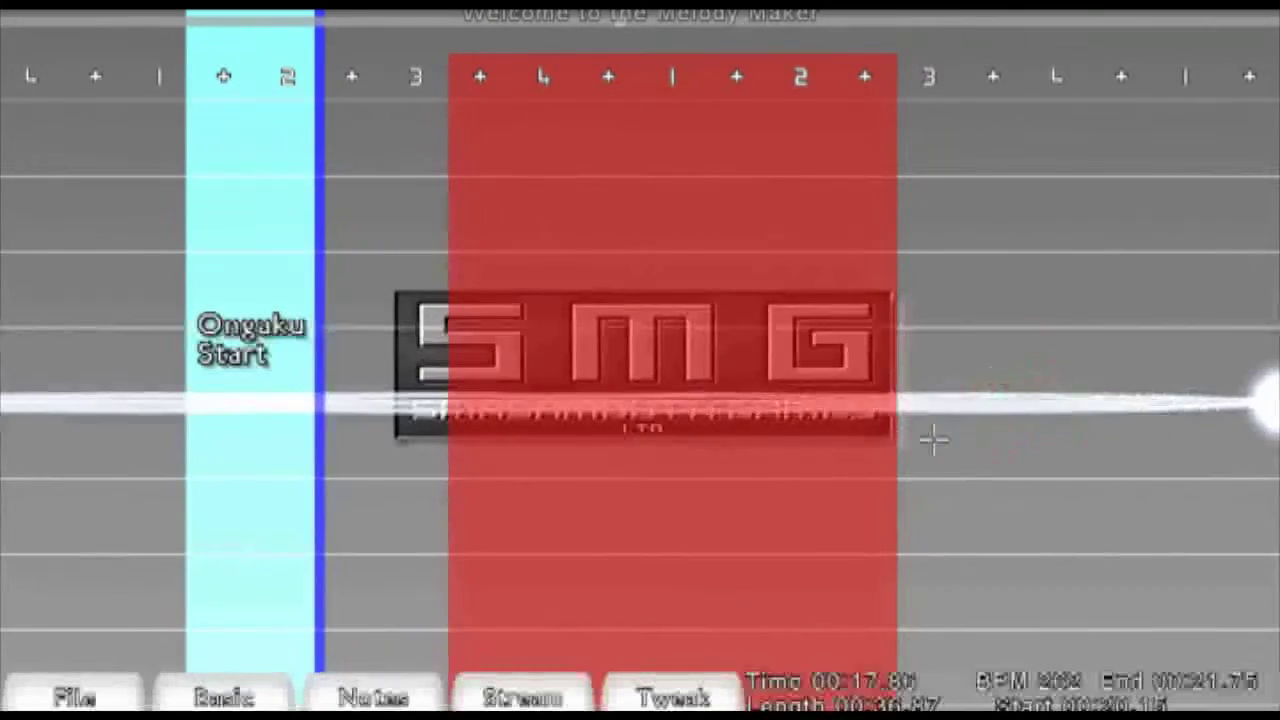
Look up the Tweak shortcuts and curve the region from the half beat after the 3 to the half beat after the following 3
click(678, 695)
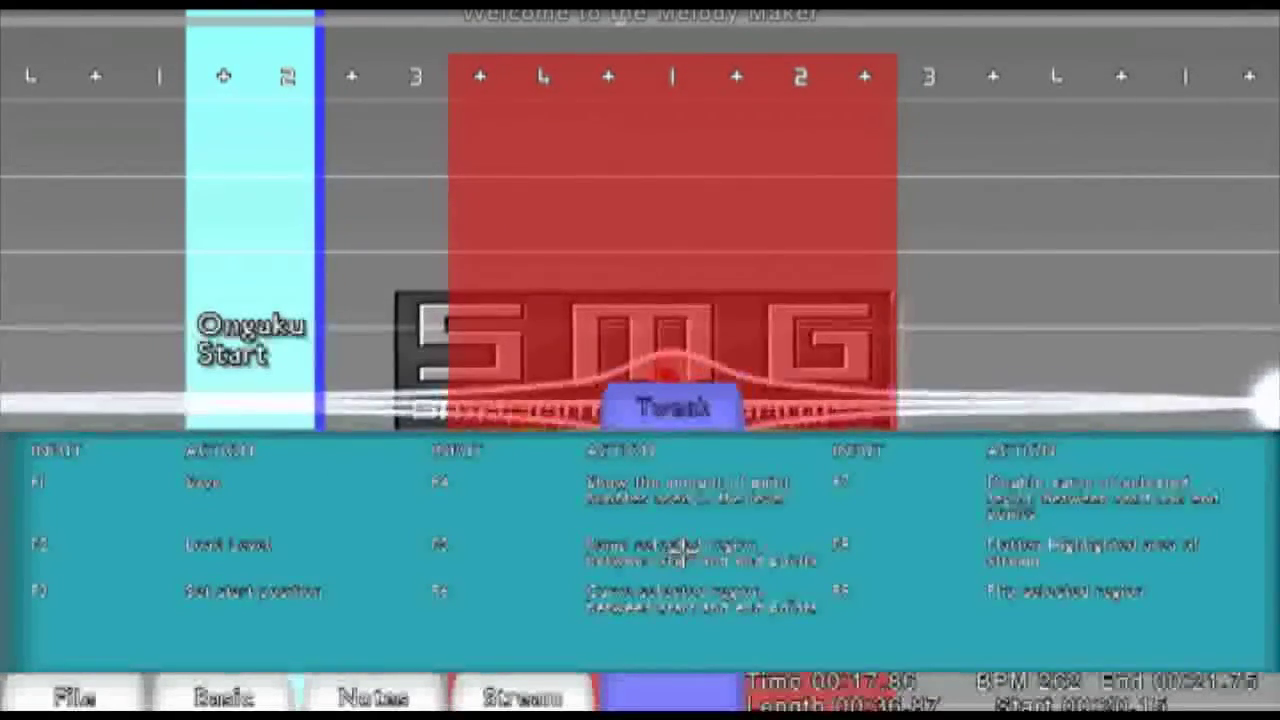
click(713, 457)
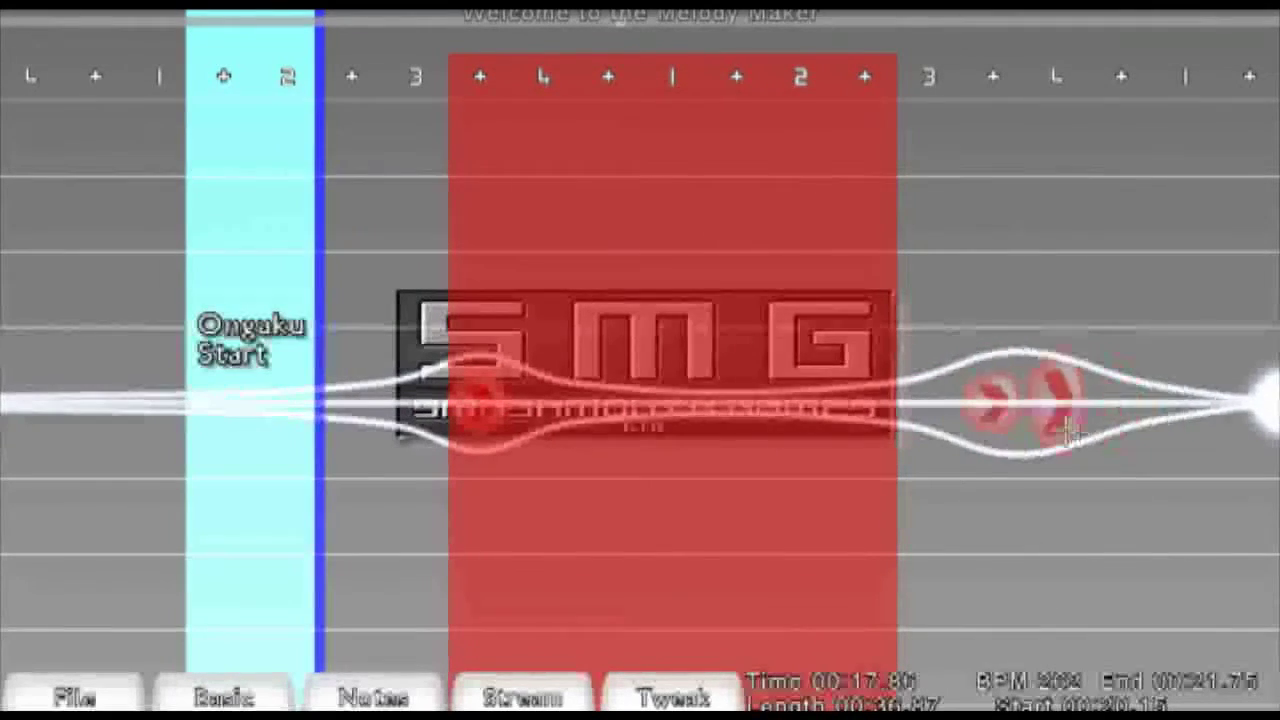
click(487, 425)
drag(487, 425, 980, 413)
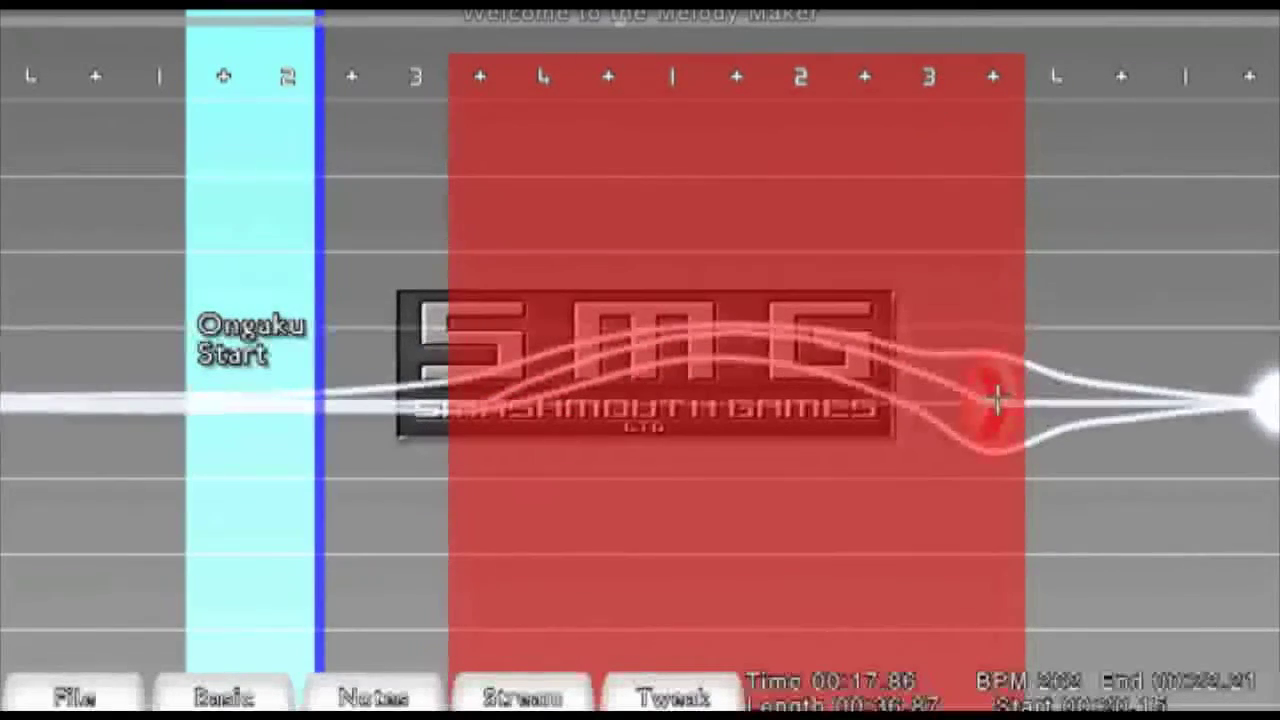
Select the region from the 3 to the half beat after the next bar's 4, and shape it with red notes into a double curve
drag(414, 406, 1095, 422)
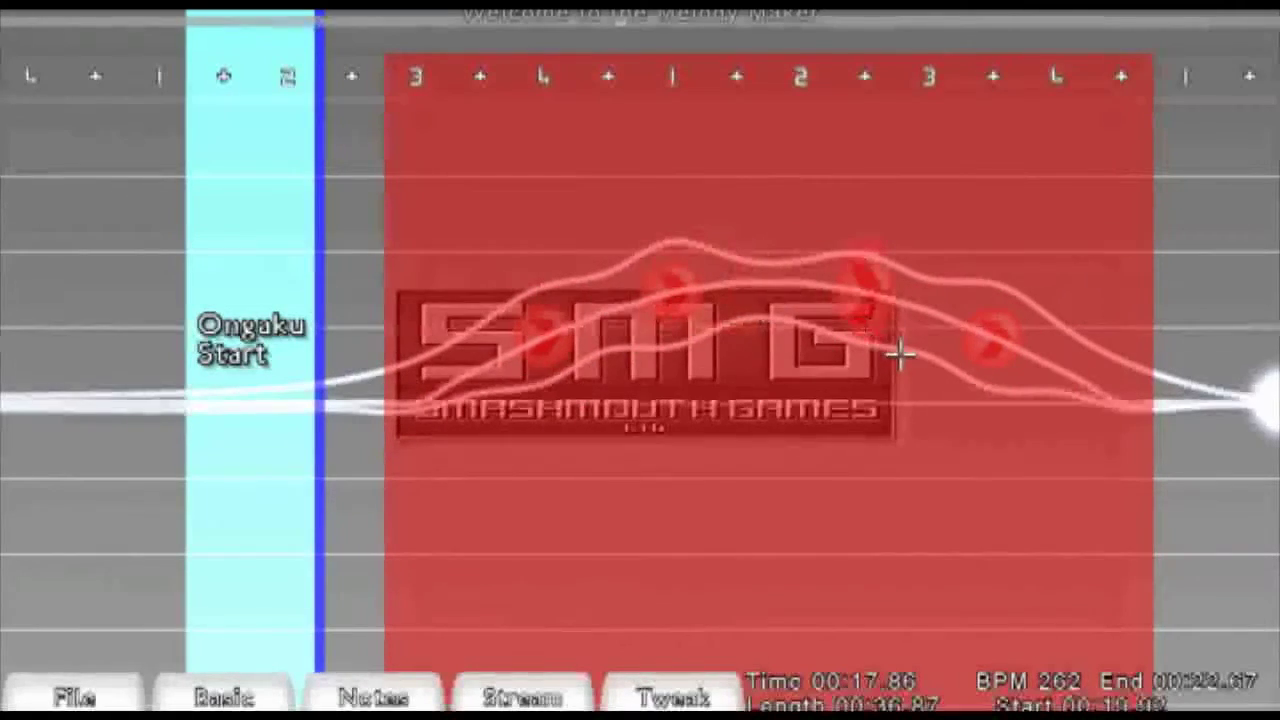
click(550, 686)
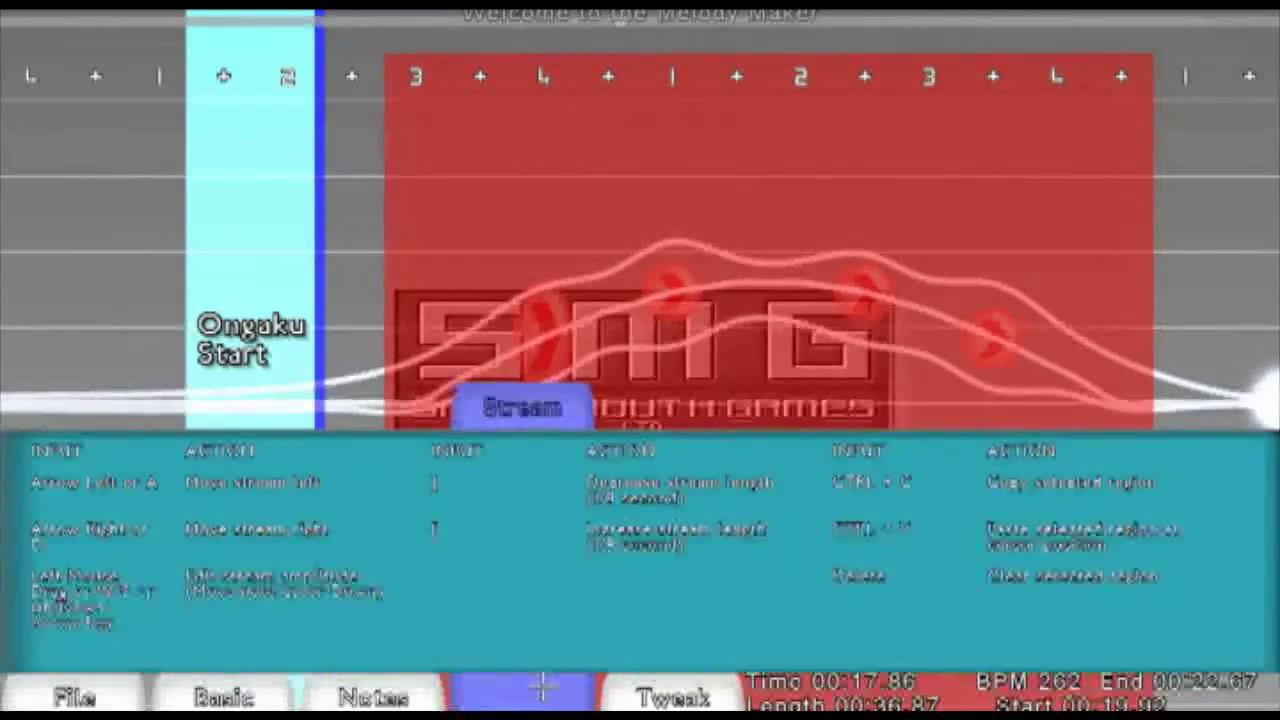
click(543, 694)
click(705, 692)
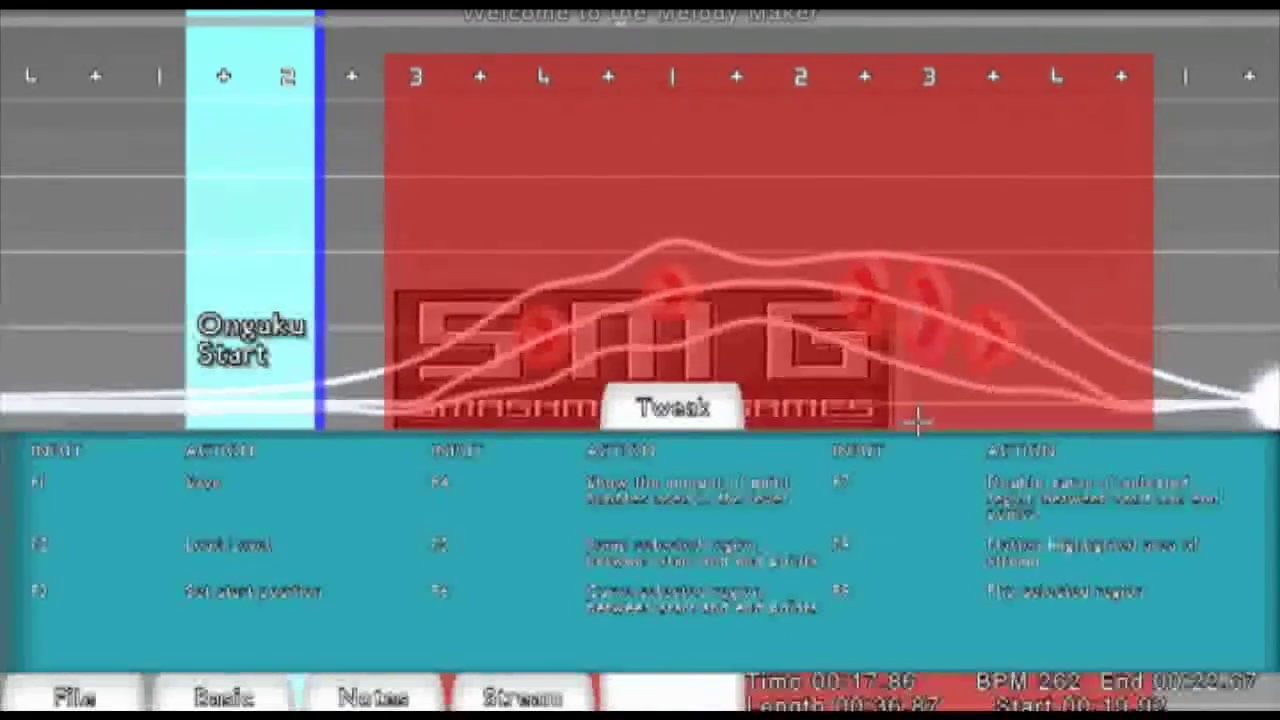
click(700, 410)
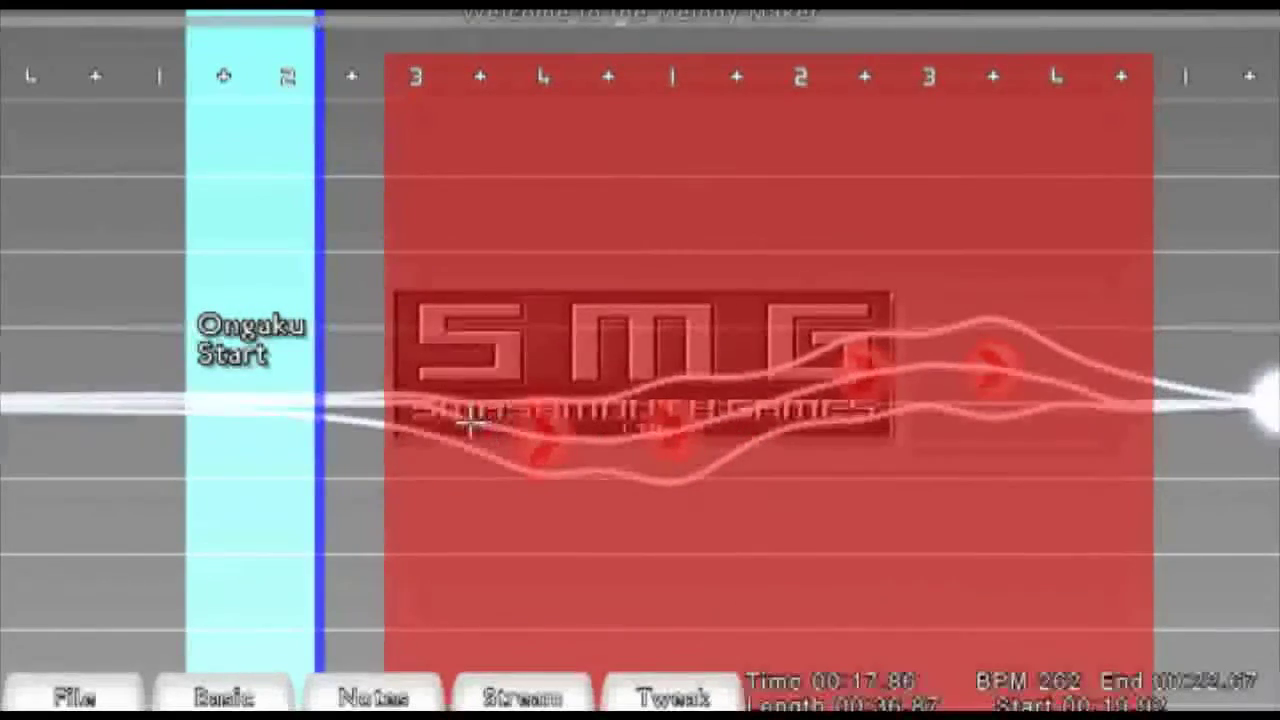
Extend the selected region to 00:24.96 and double-curve it, and consult the Tweak shortcuts for flattening the stream
click(434, 414)
scroll(434, 414, down, 7)
scroll(434, 414, down, 8)
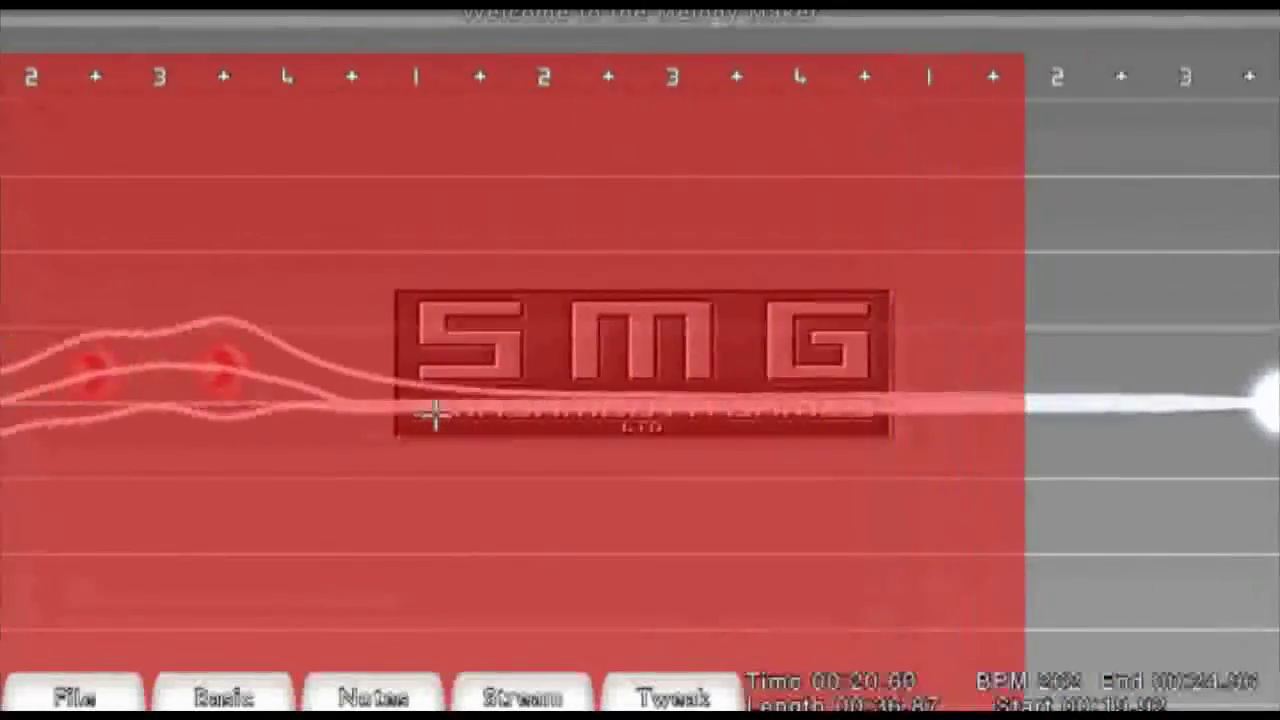
scroll(434, 414, up, 5)
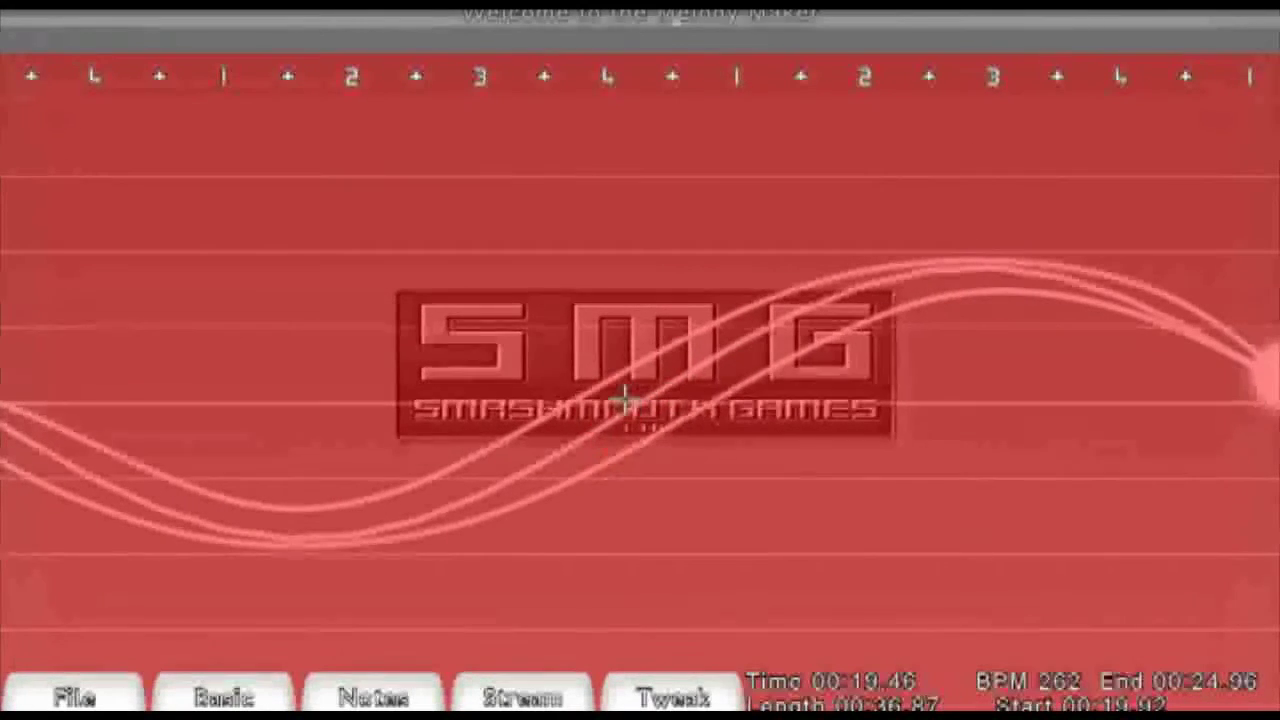
click(689, 666)
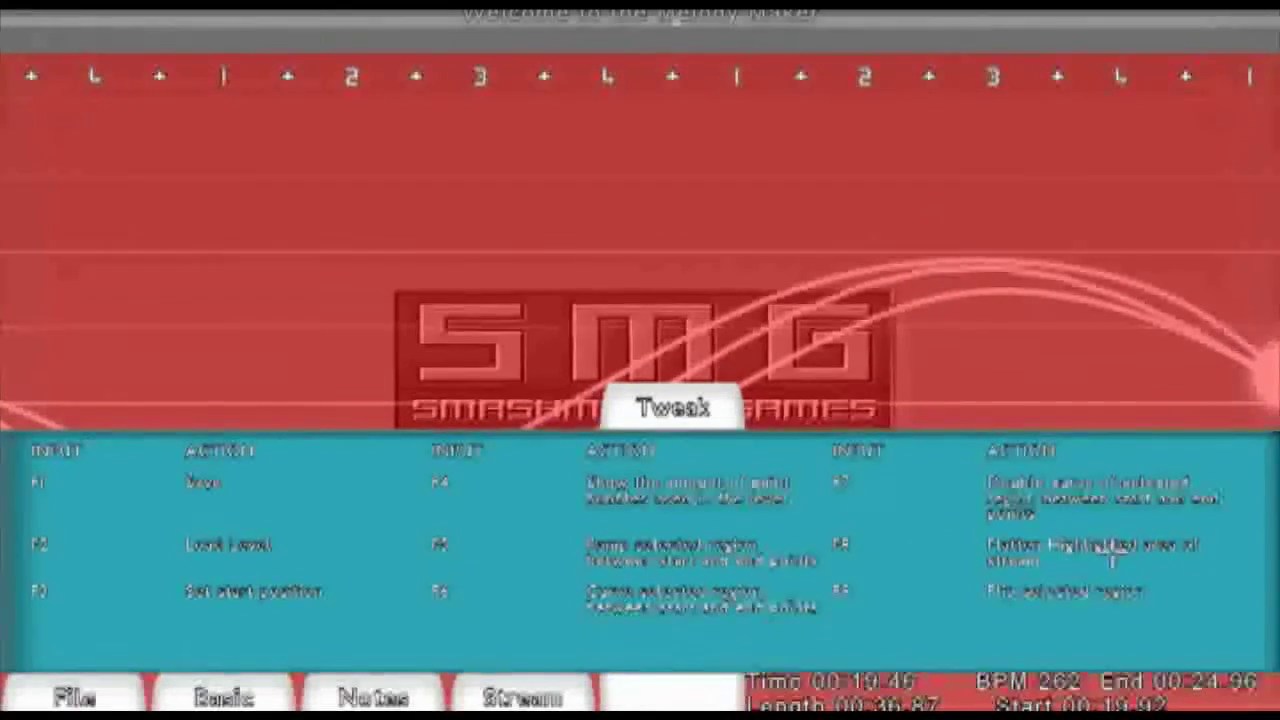
click(672, 407)
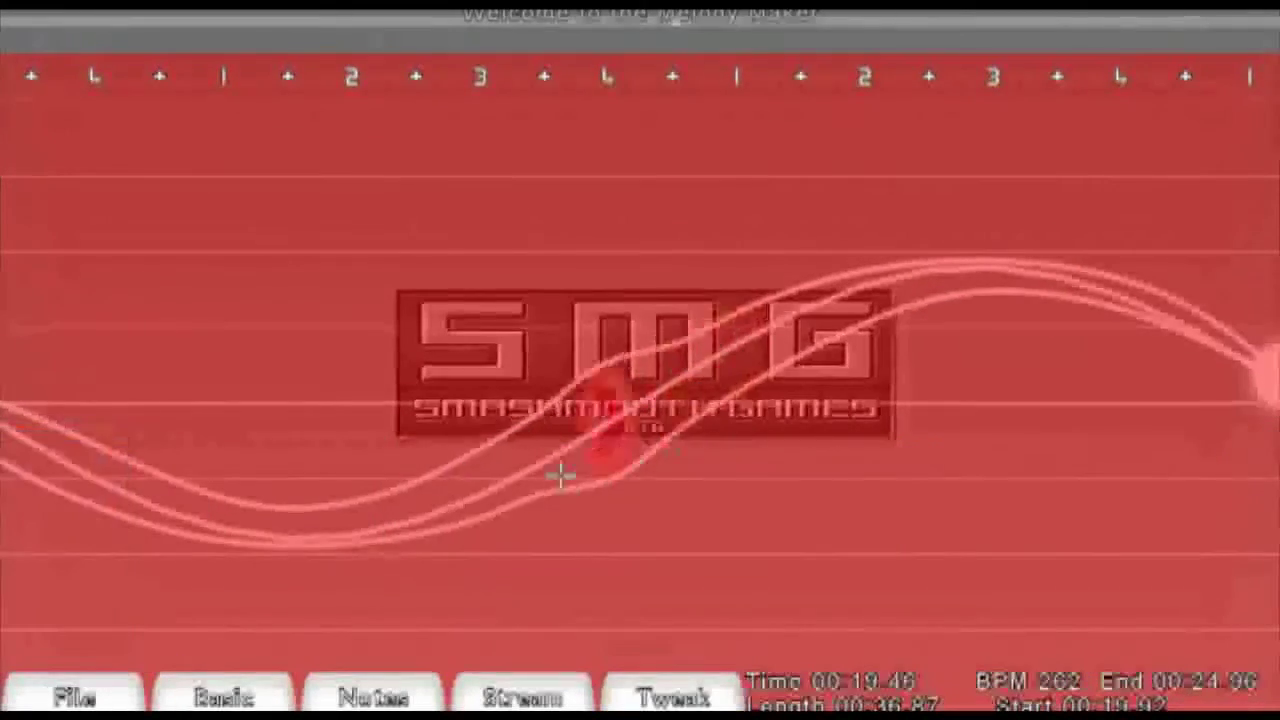
Flatten the double-curved stream across the selected region that ends at 00:24.96
scroll(176, 397, up, 5)
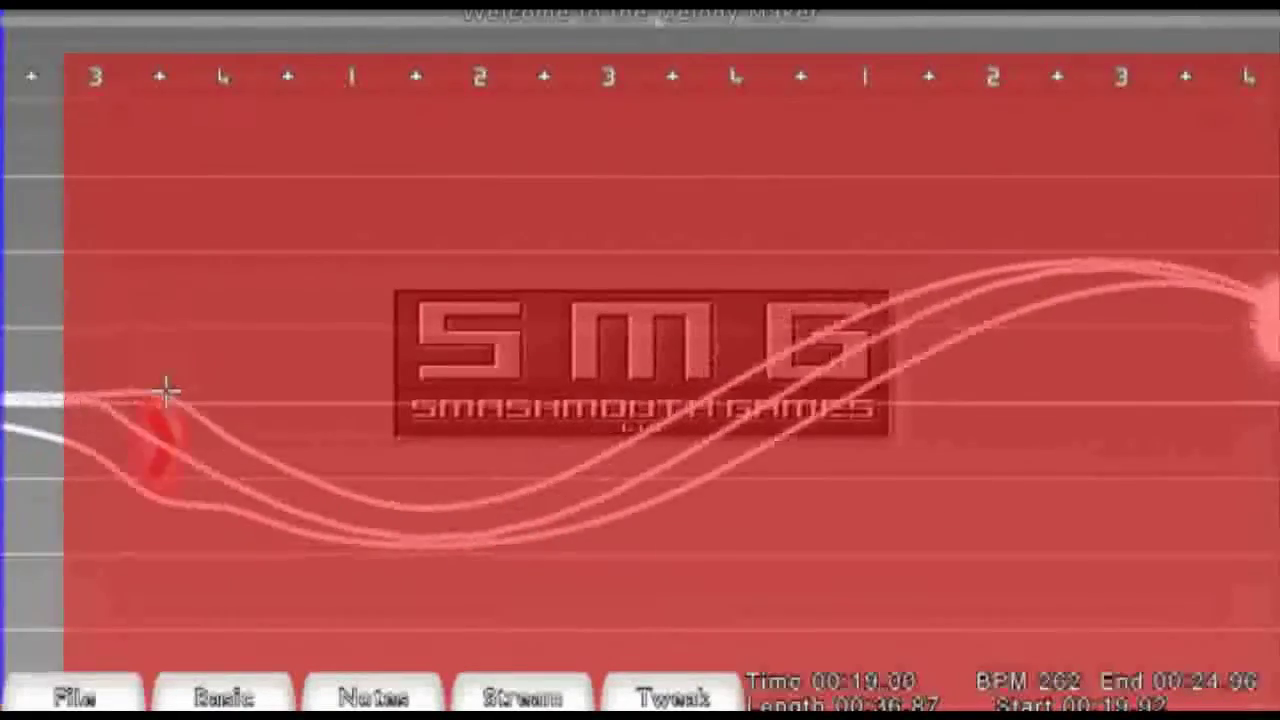
scroll(280, 405, down, 15)
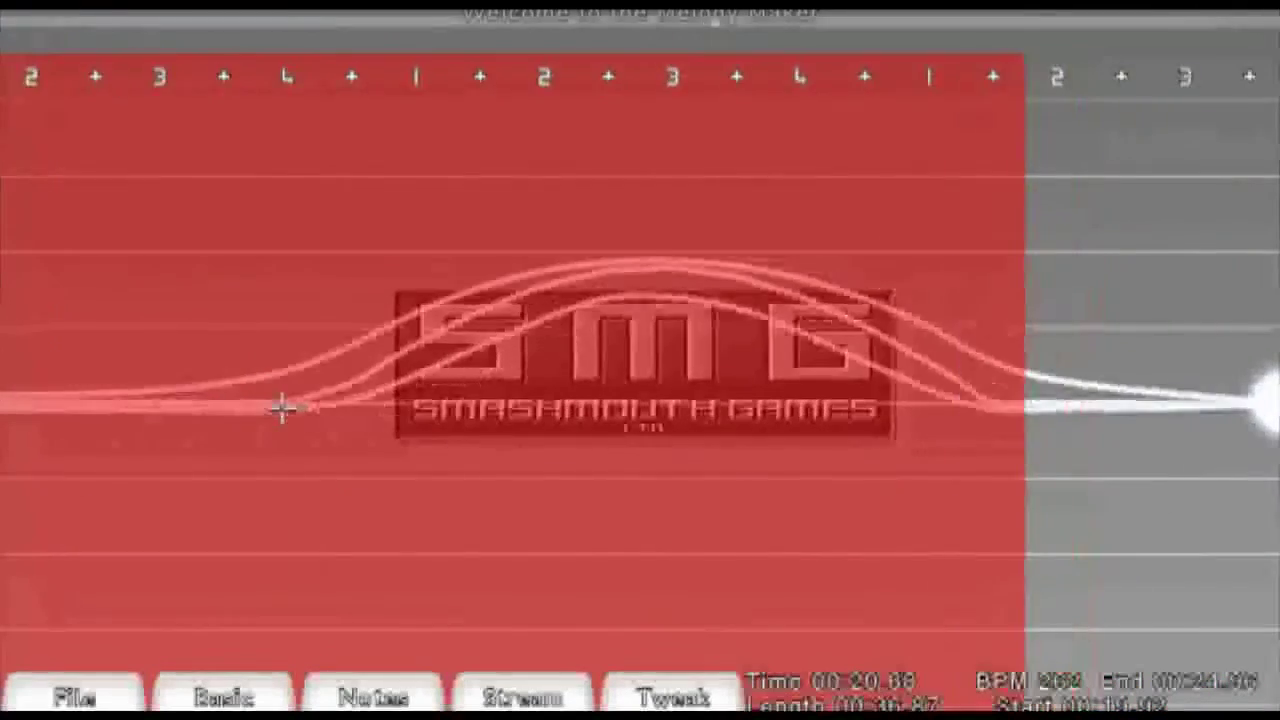
scroll(280, 408, down, 3)
scroll(310, 408, up, 10)
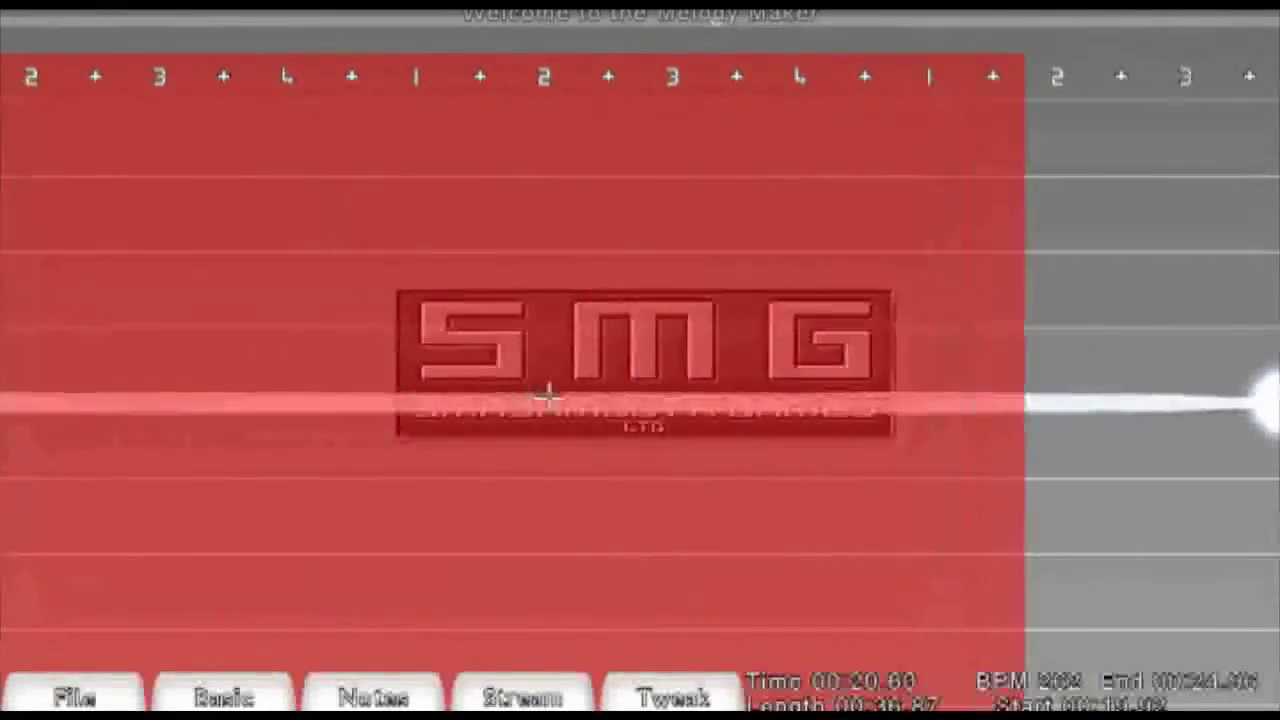
scroll(560, 390, up, 4)
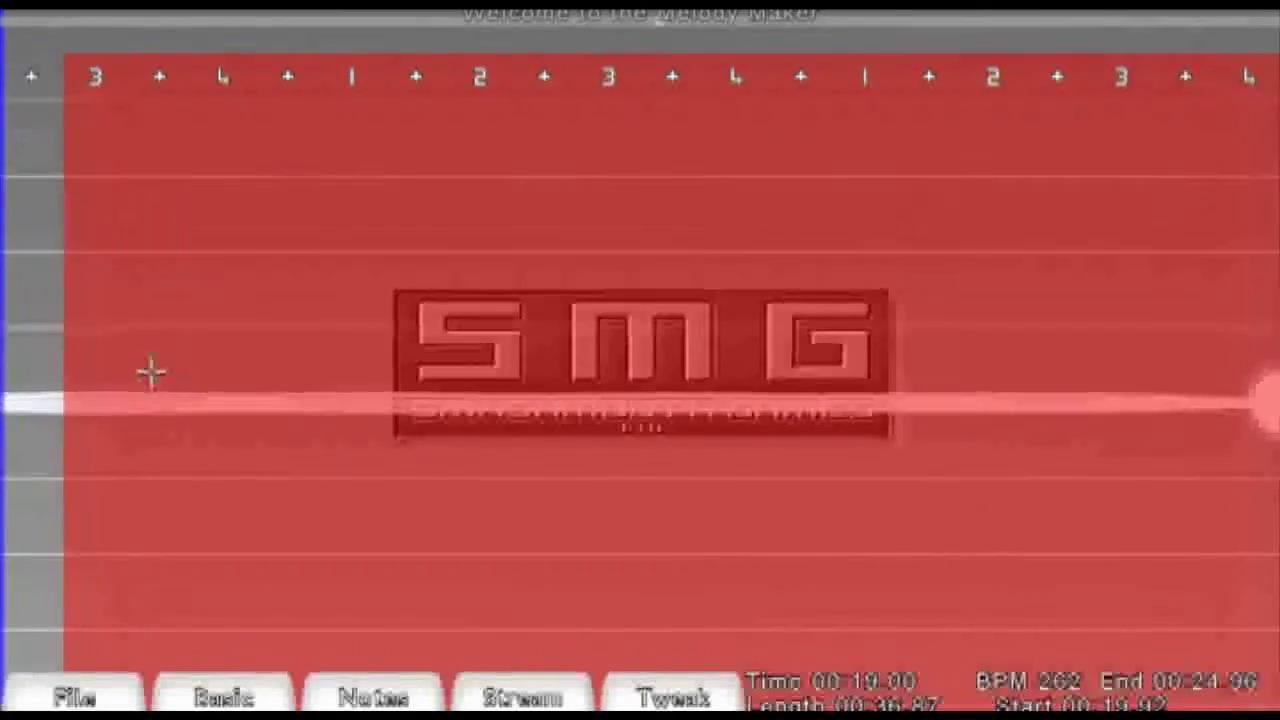
Place red notes on the 1, 2, 4 and following 2, and flatten the stream across the region they span
click(152, 371)
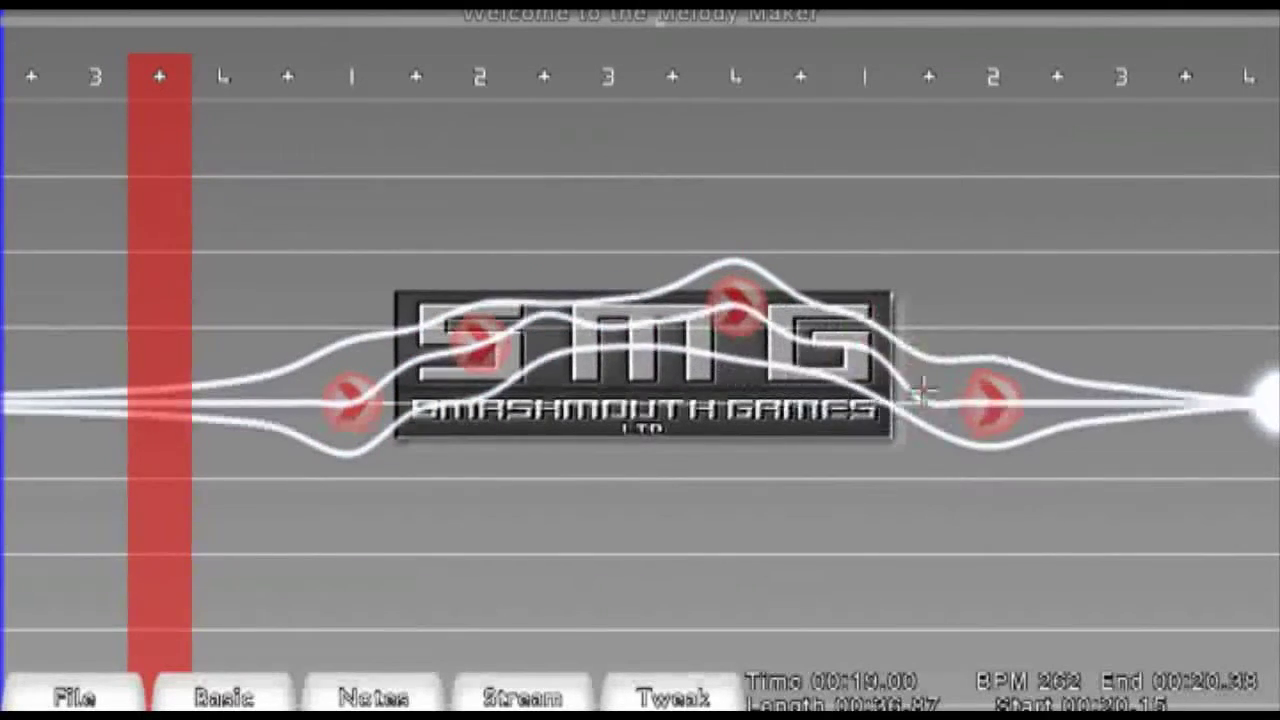
drag(348, 392, 962, 388)
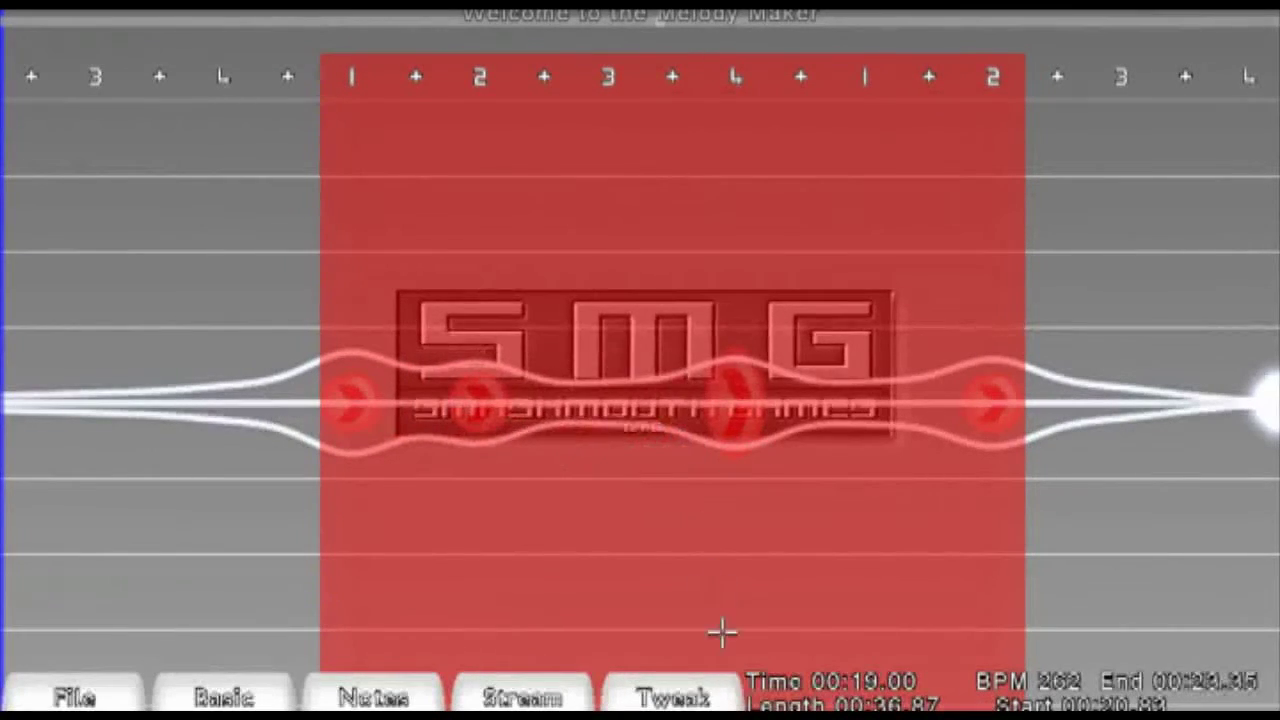
click(672, 697)
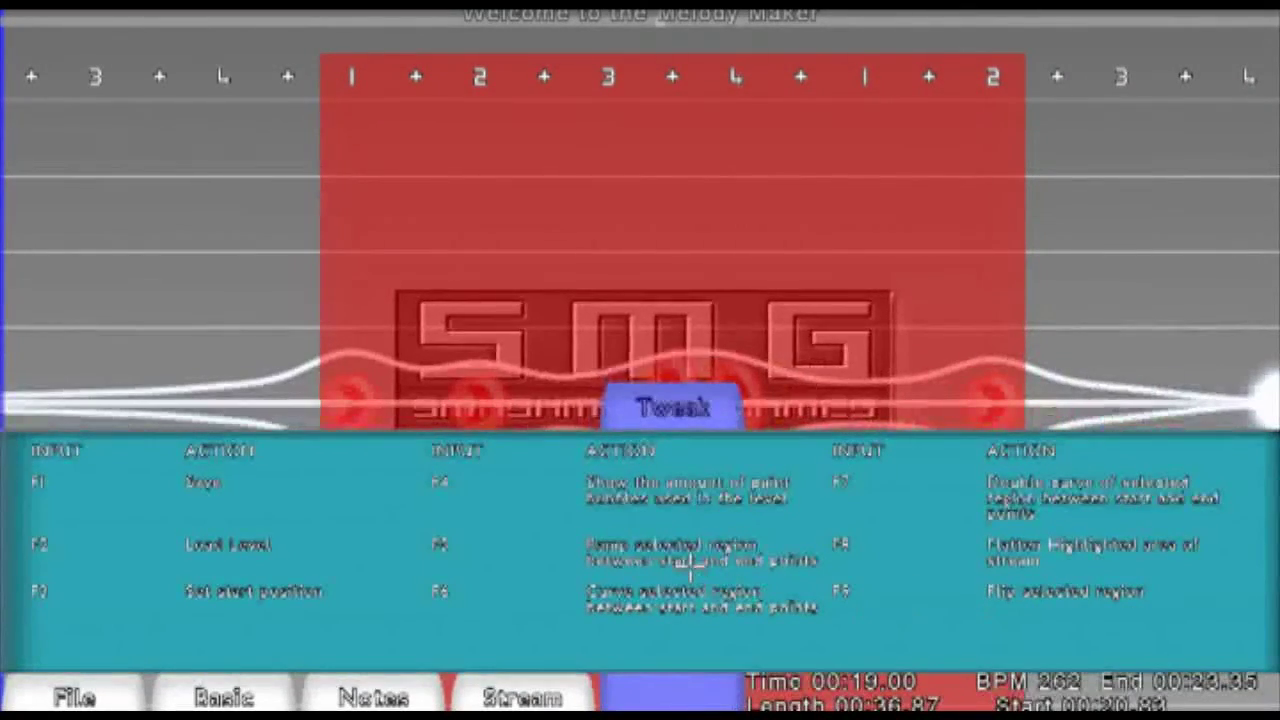
click(672, 507)
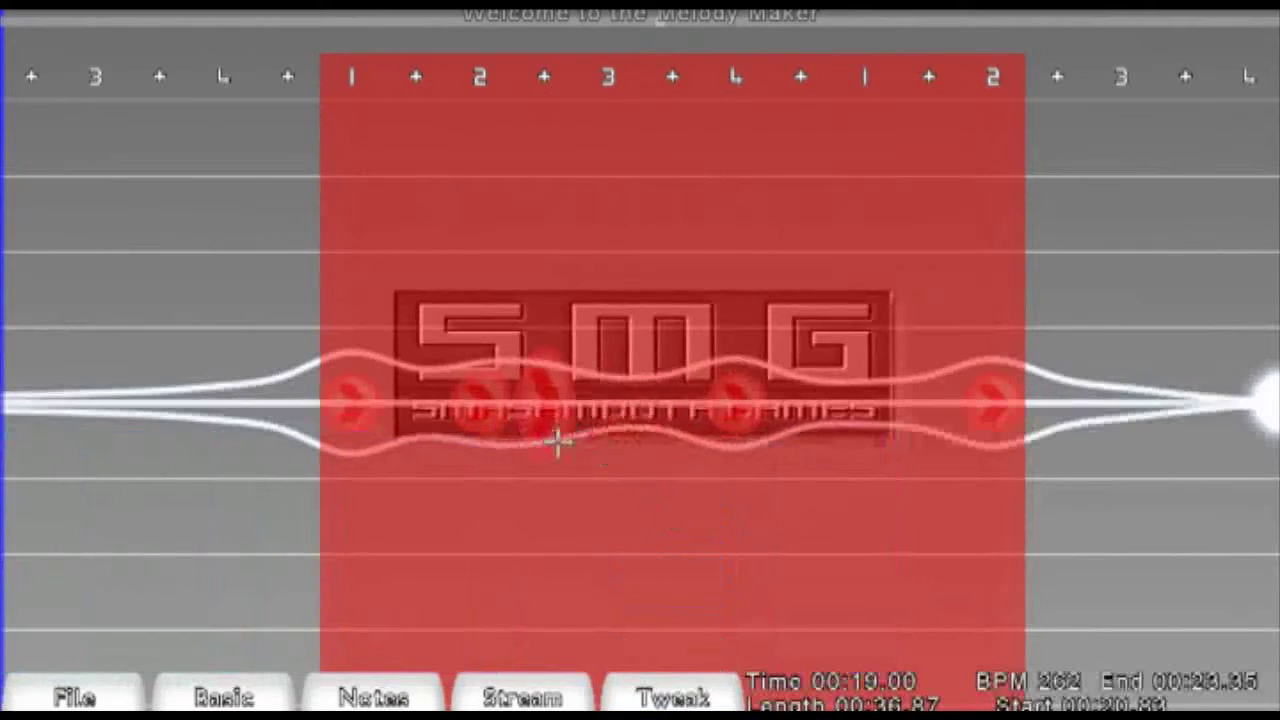
Reshape the stream around the red notes, flip the region from the 1 to the next bar's 2, and paste a copy at the following 3
click(172, 388)
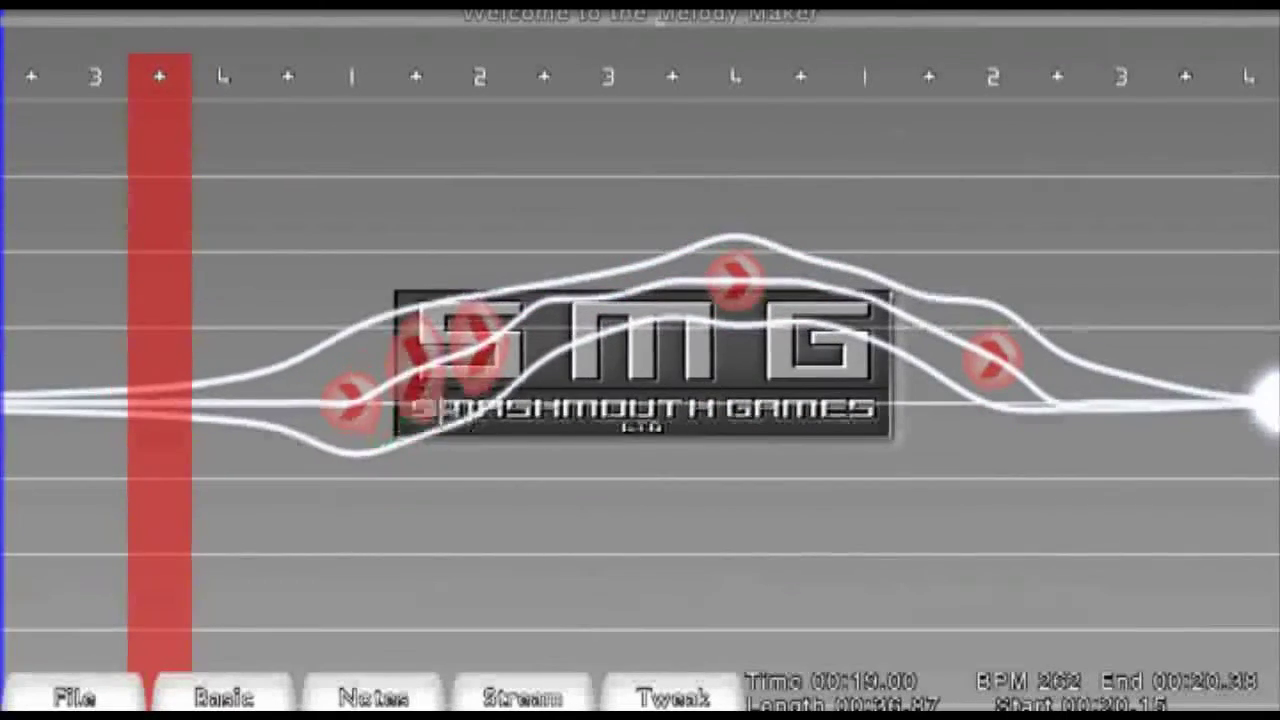
drag(372, 422, 978, 410)
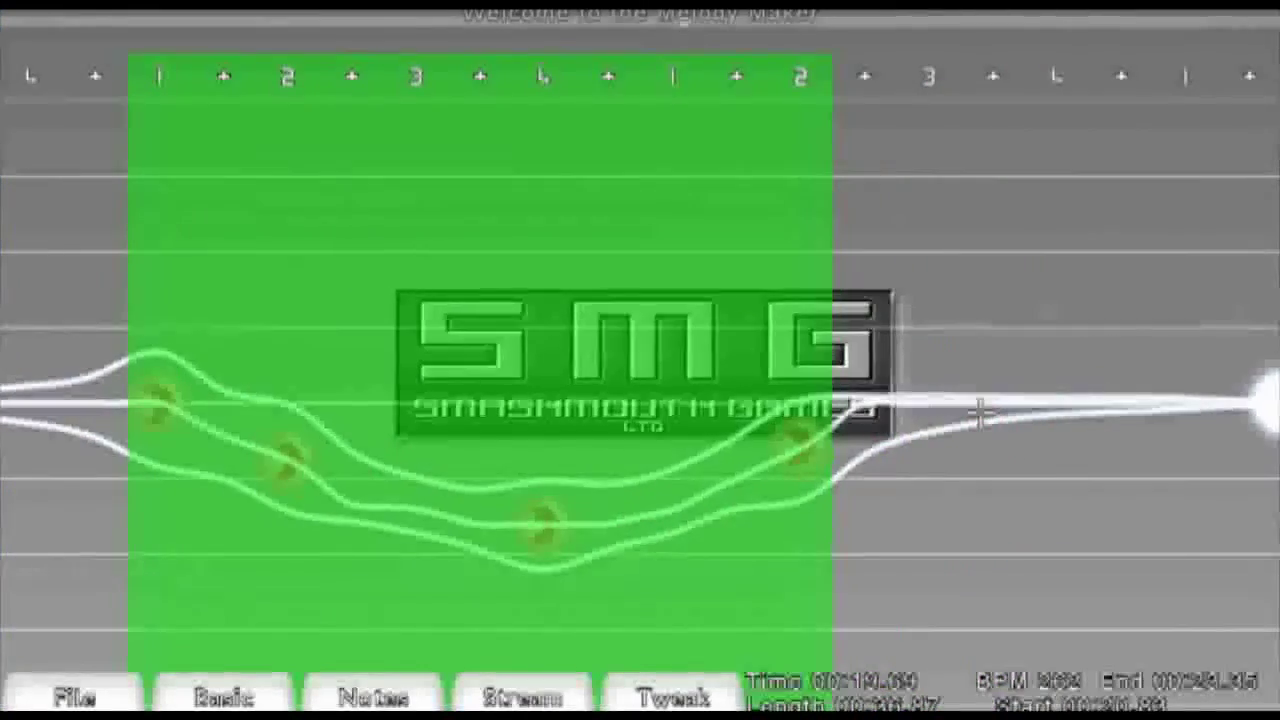
click(978, 410)
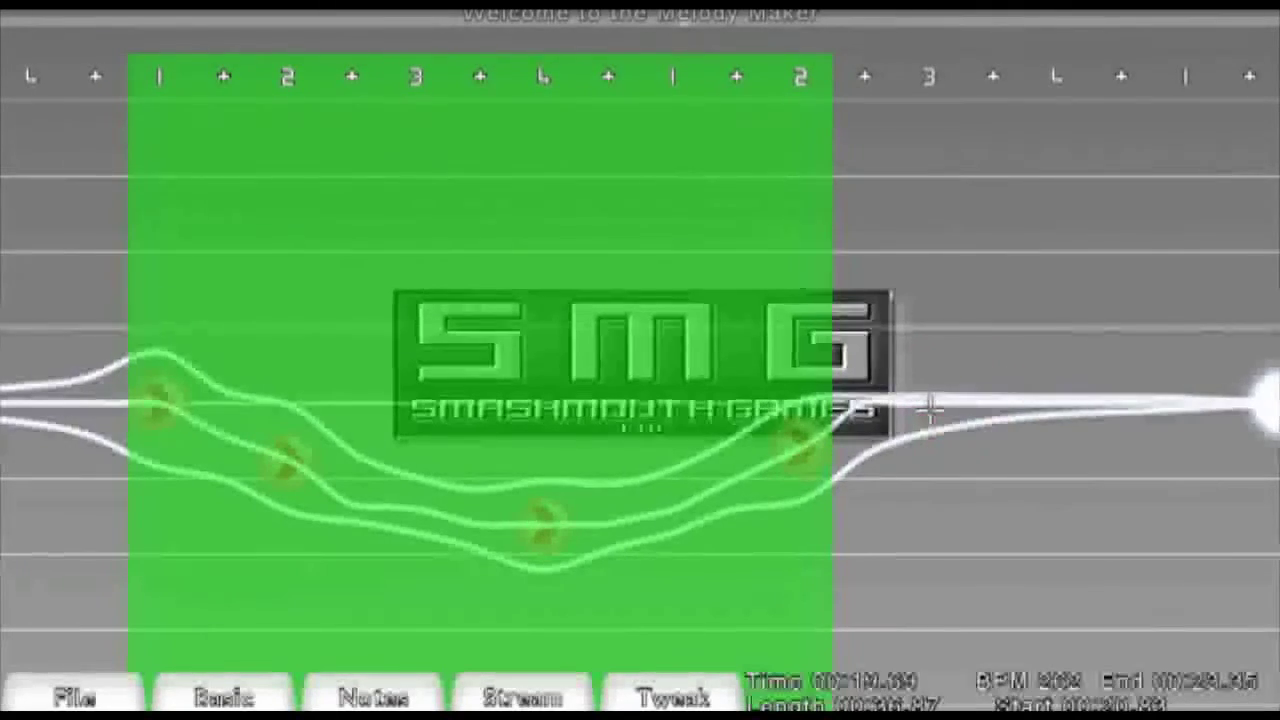
click(930, 410)
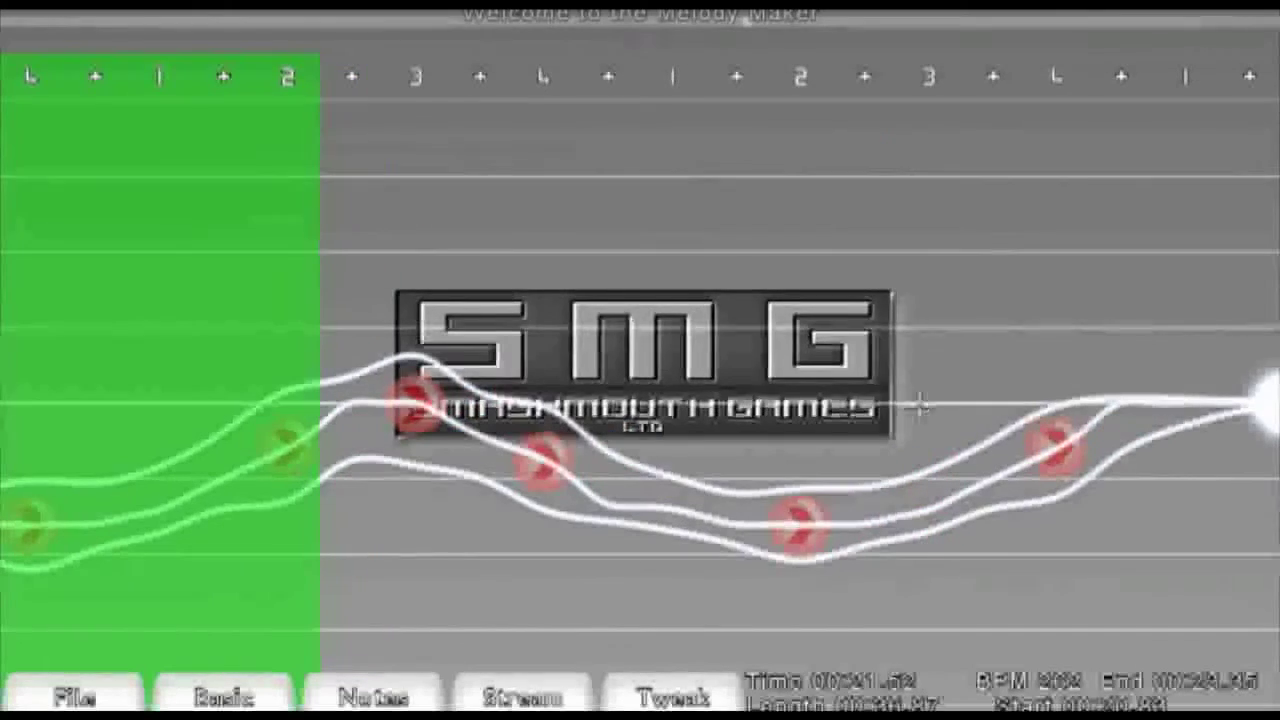
Select the pasted region from the 3 to the next bar's 4 and flip it upward
drag(402, 408, 1051, 451)
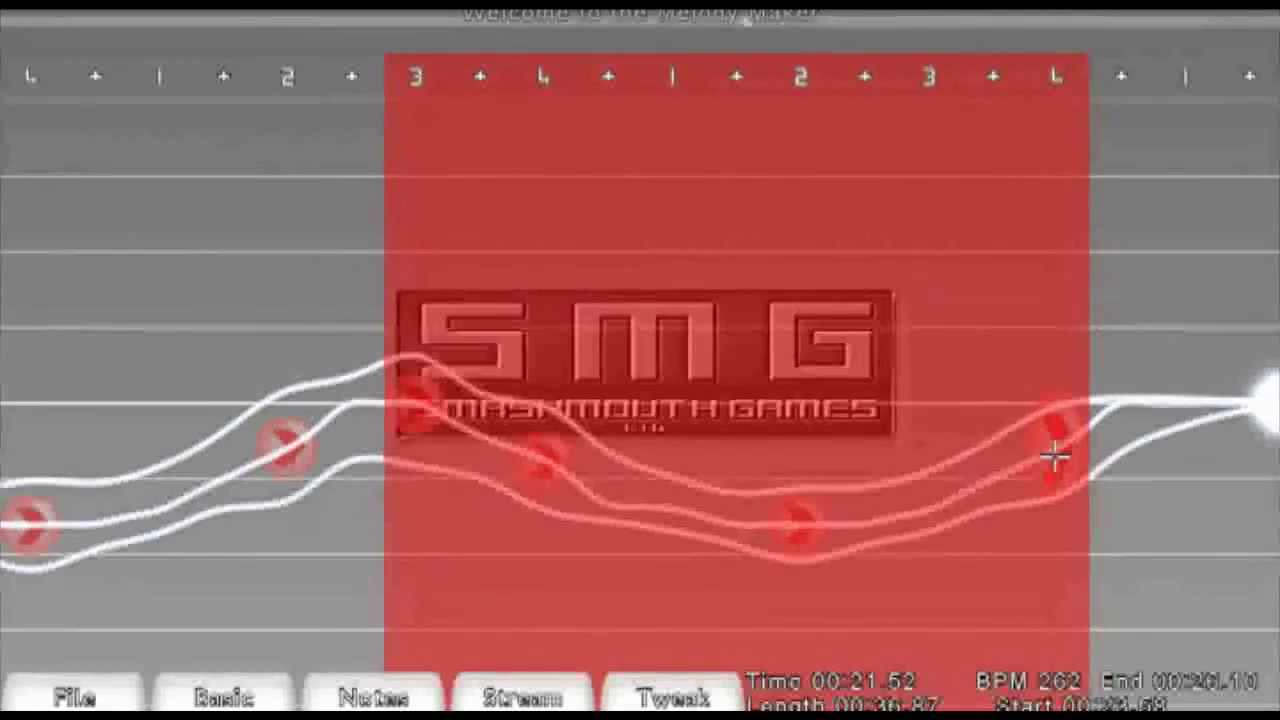
key(i)
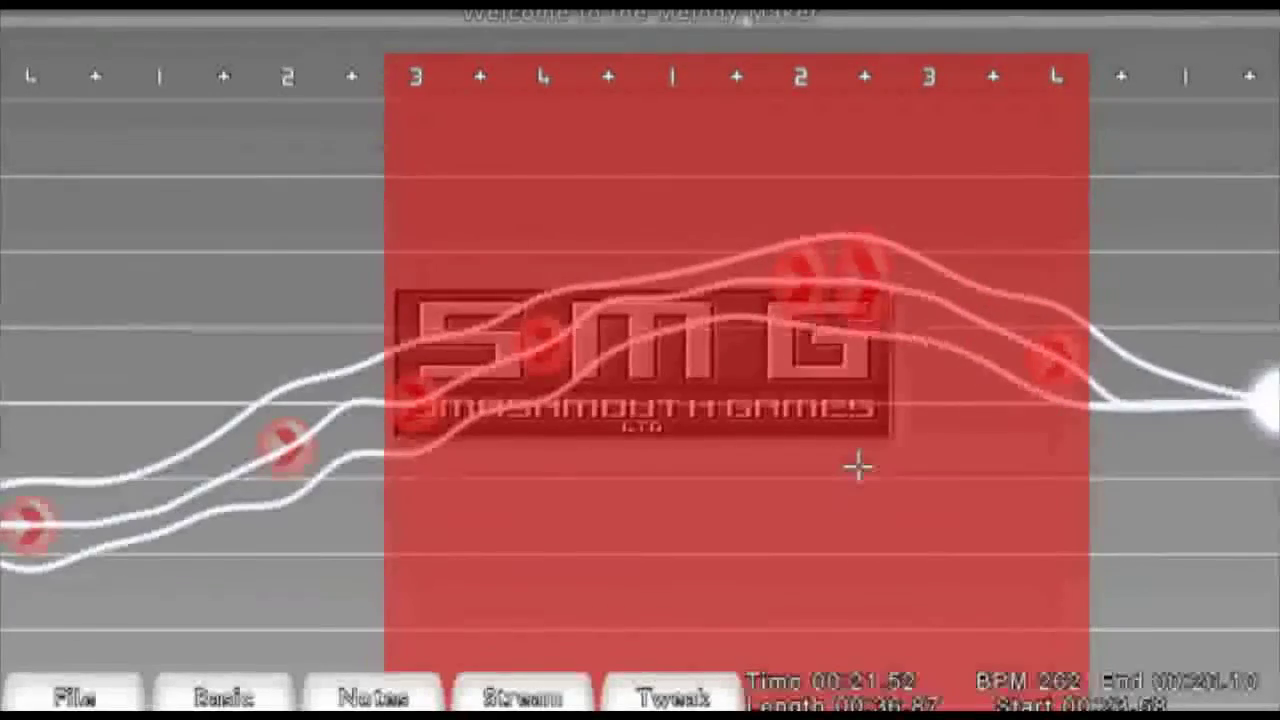
key(Left)
key(Left)
scroll(858, 466, up, 8)
scroll(858, 466, down, 3)
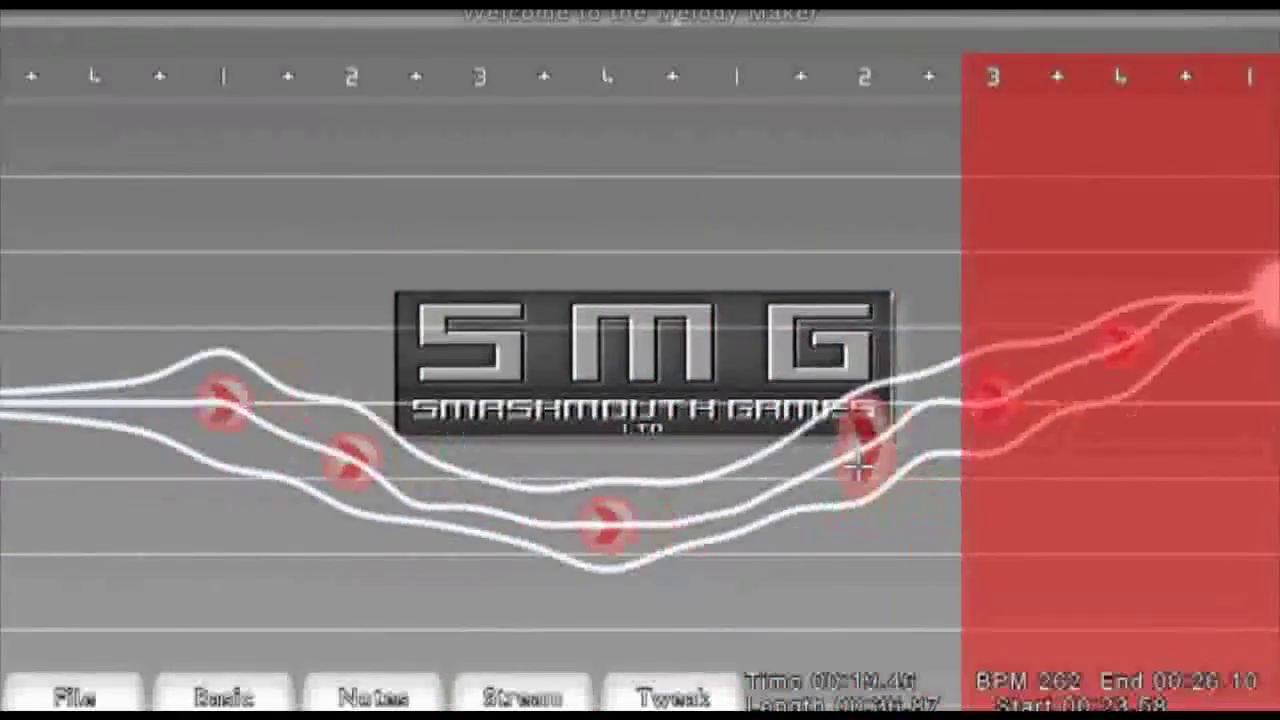
Smooth the bumps in the flipped region's stream at the half beat after its first 4 and on the descent to its last note
scroll(858, 466, down, 8)
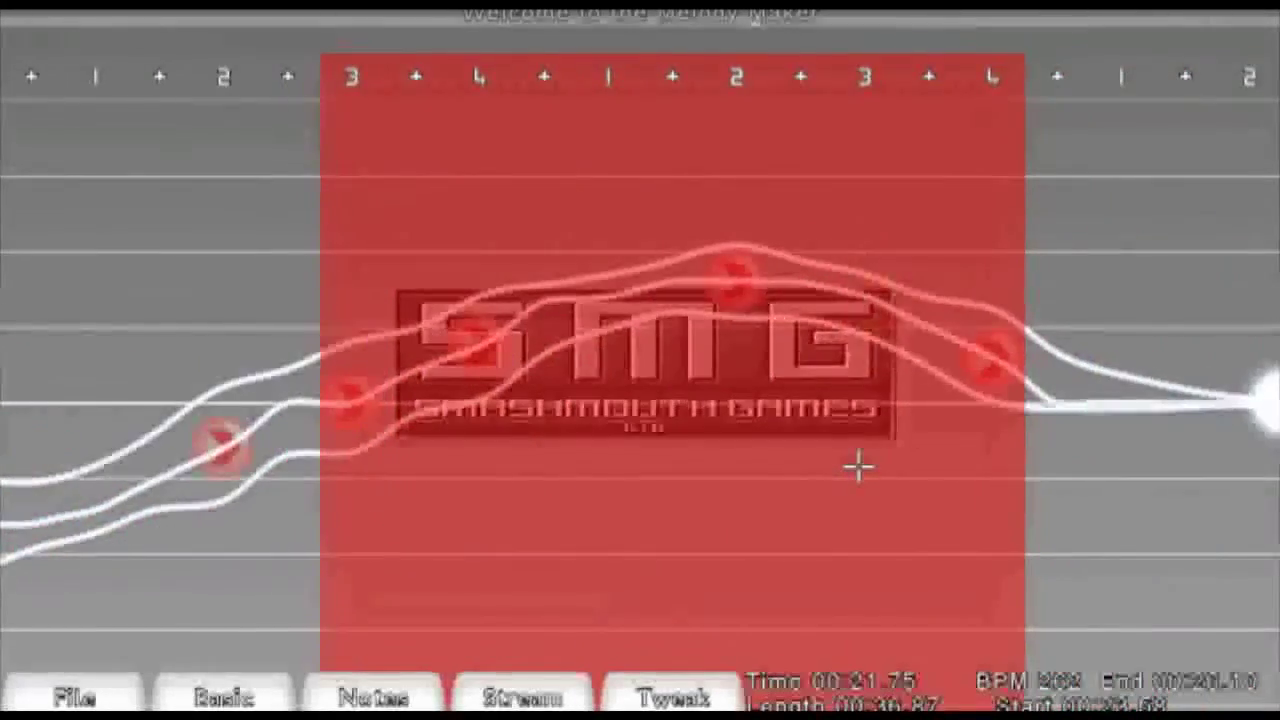
scroll(858, 466, down, 2)
scroll(858, 466, up, 2)
scroll(858, 466, up, 3)
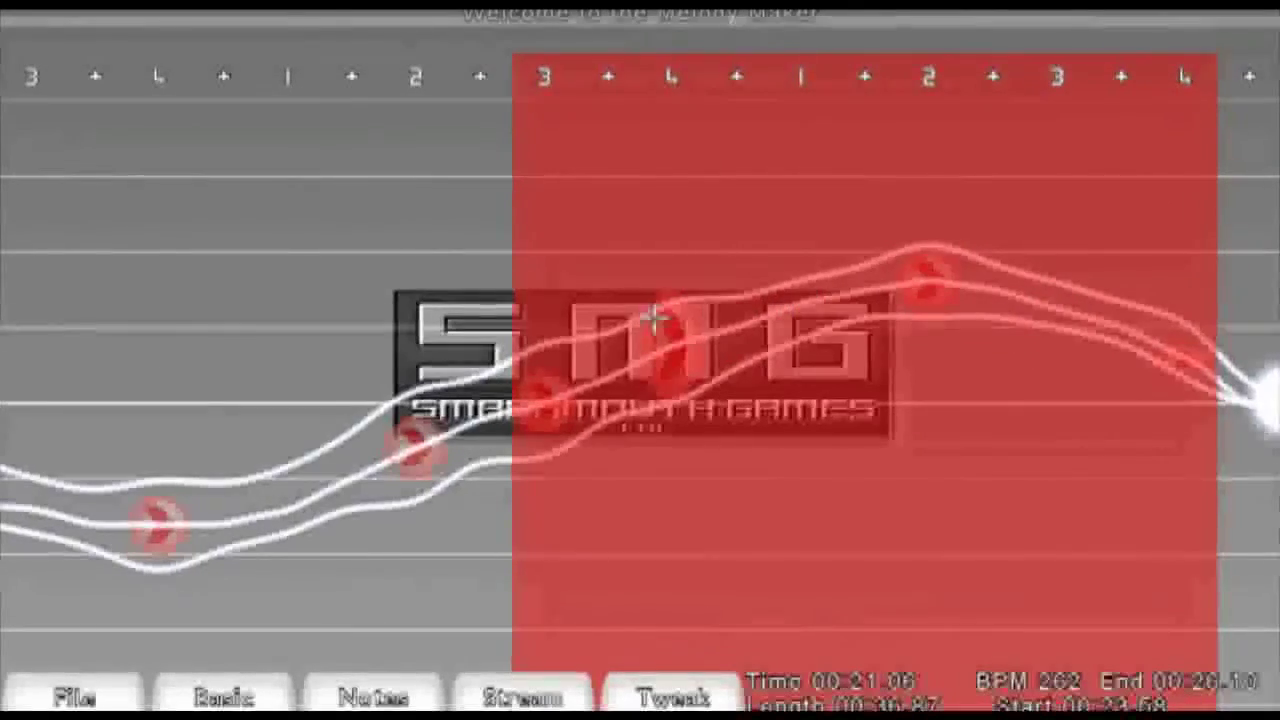
Raise the stream at the half beat after the first 2 to smooth the original region's descent
scroll(655, 319, up, 6)
scroll(655, 319, down, 2)
scroll(655, 322, up, 4)
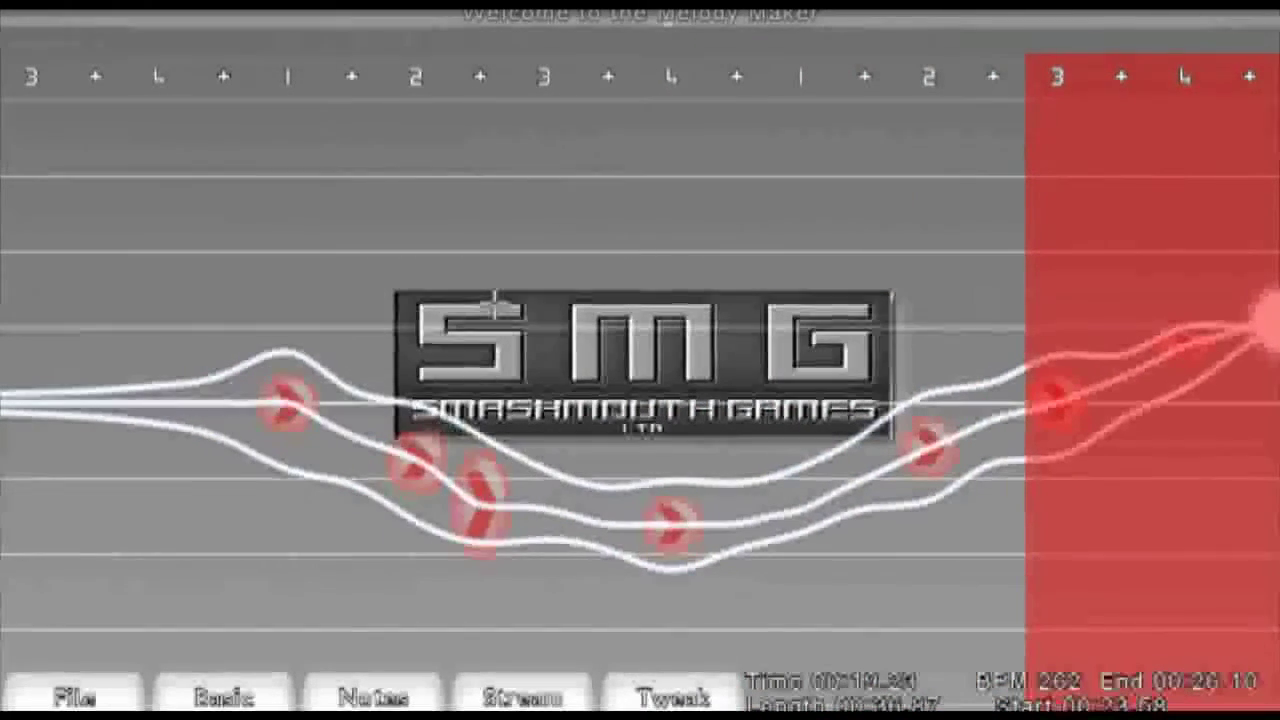
right_click(494, 488)
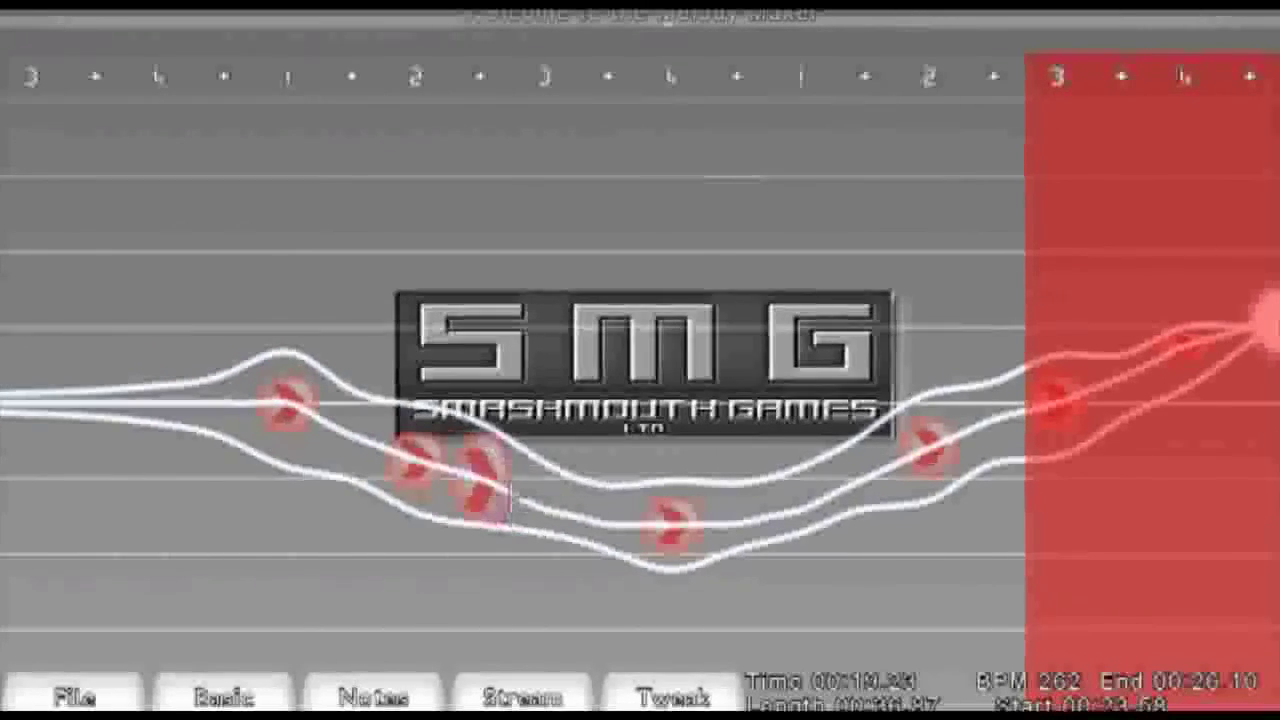
click(498, 497)
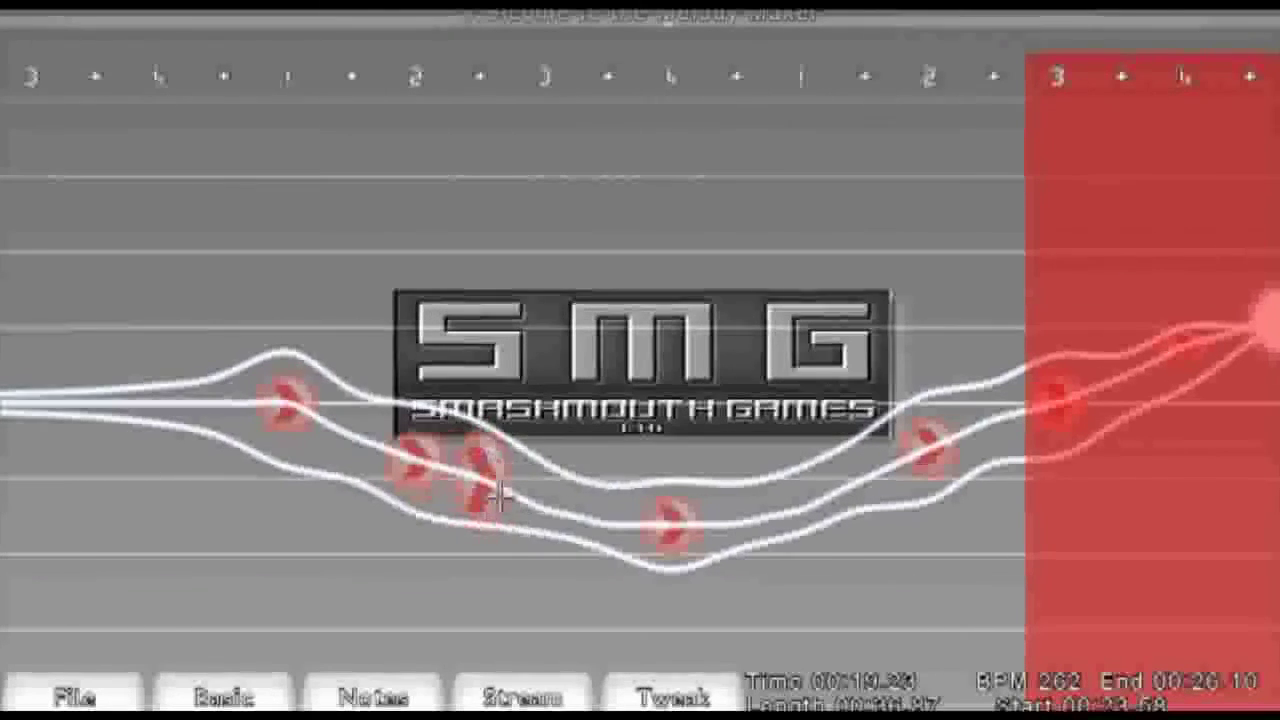
click(498, 497)
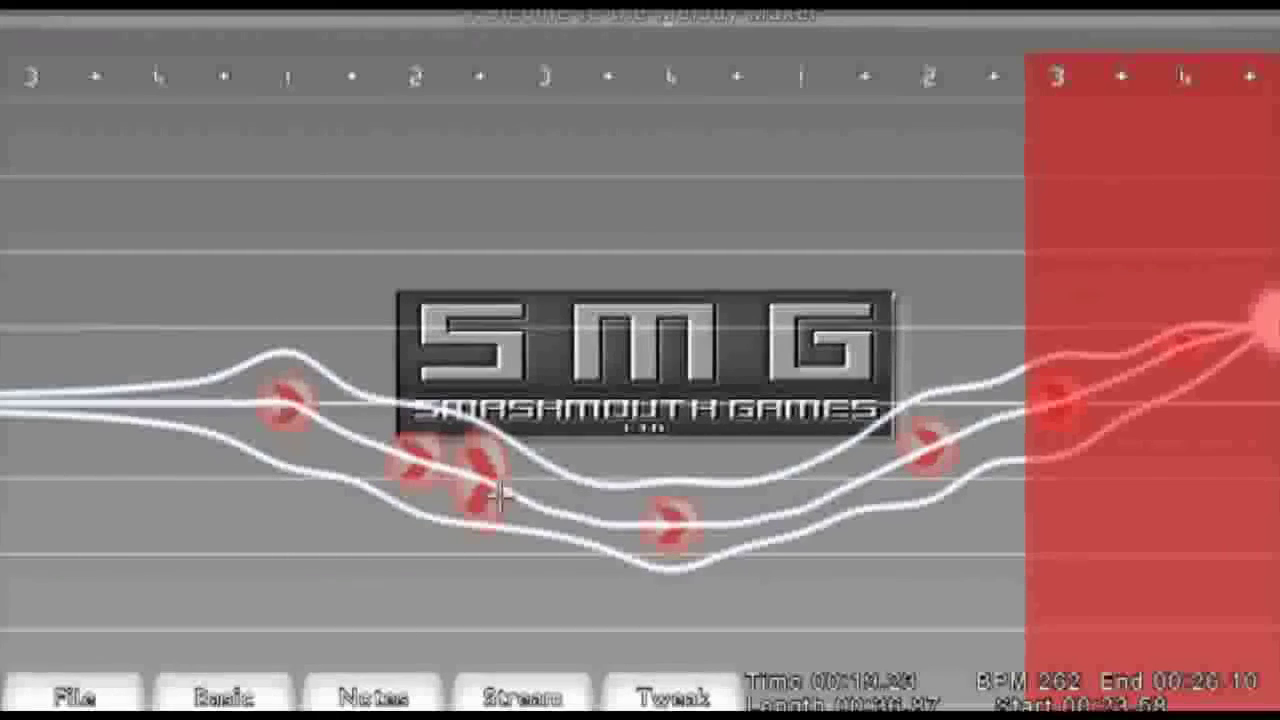
right_click(500, 497)
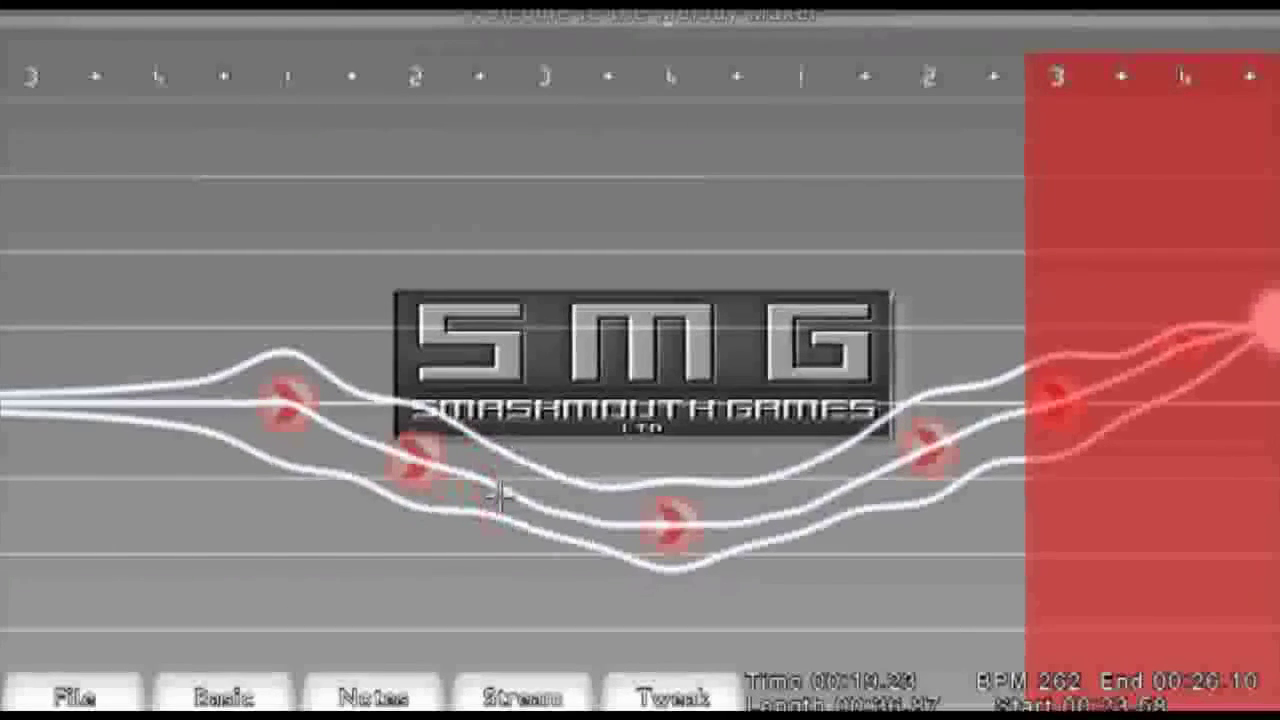
right_click(500, 497)
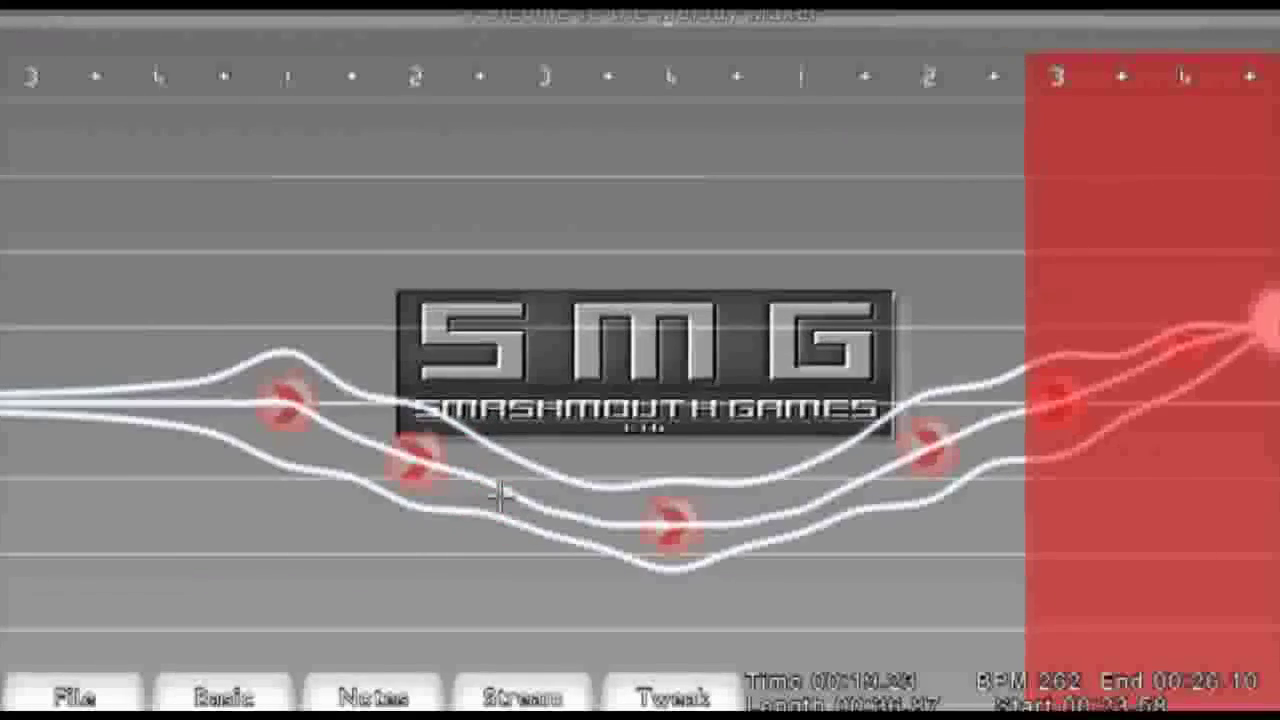